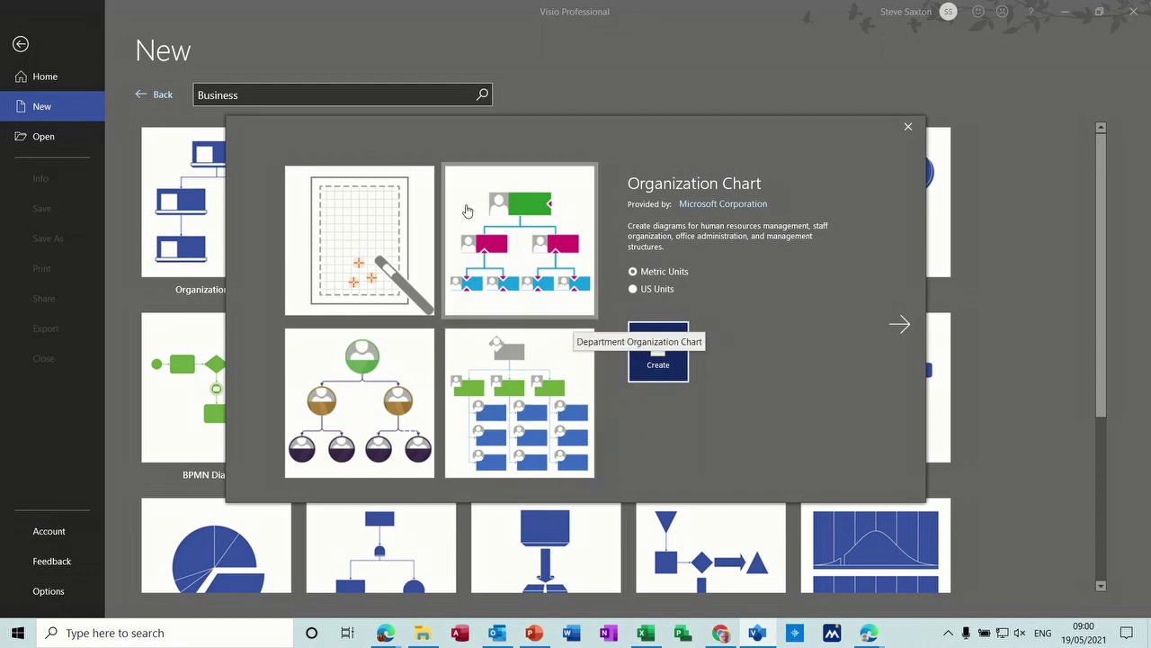
Step: Create a new drawing from the Department Organization Chart template in Metric Units
click(467, 211)
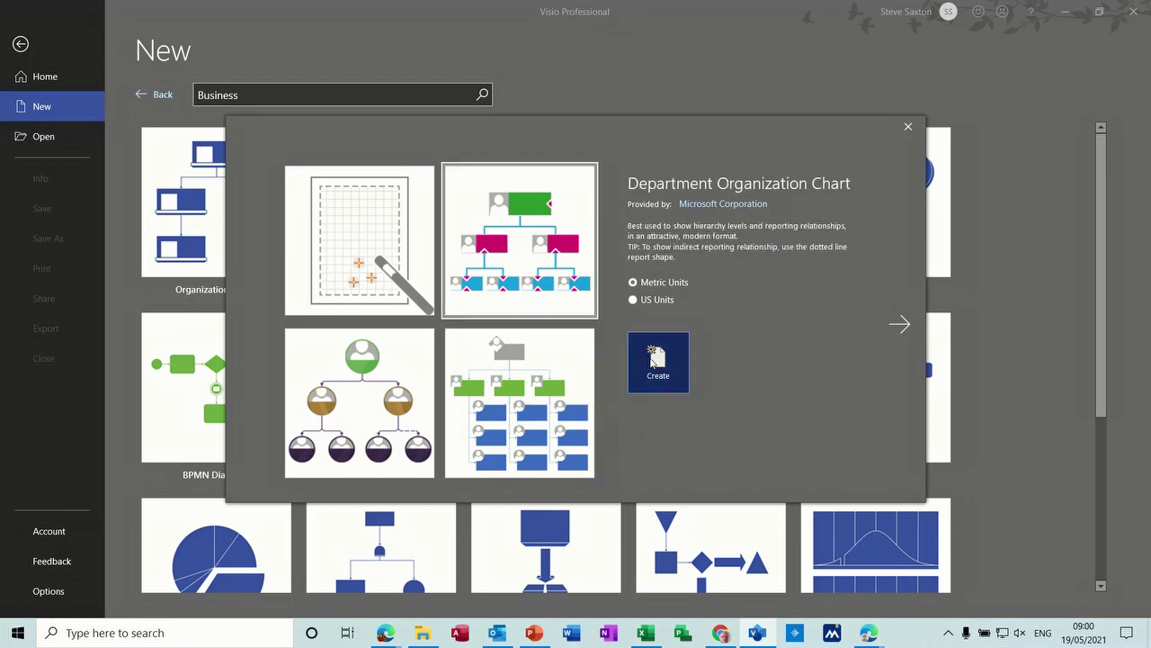
click(653, 360)
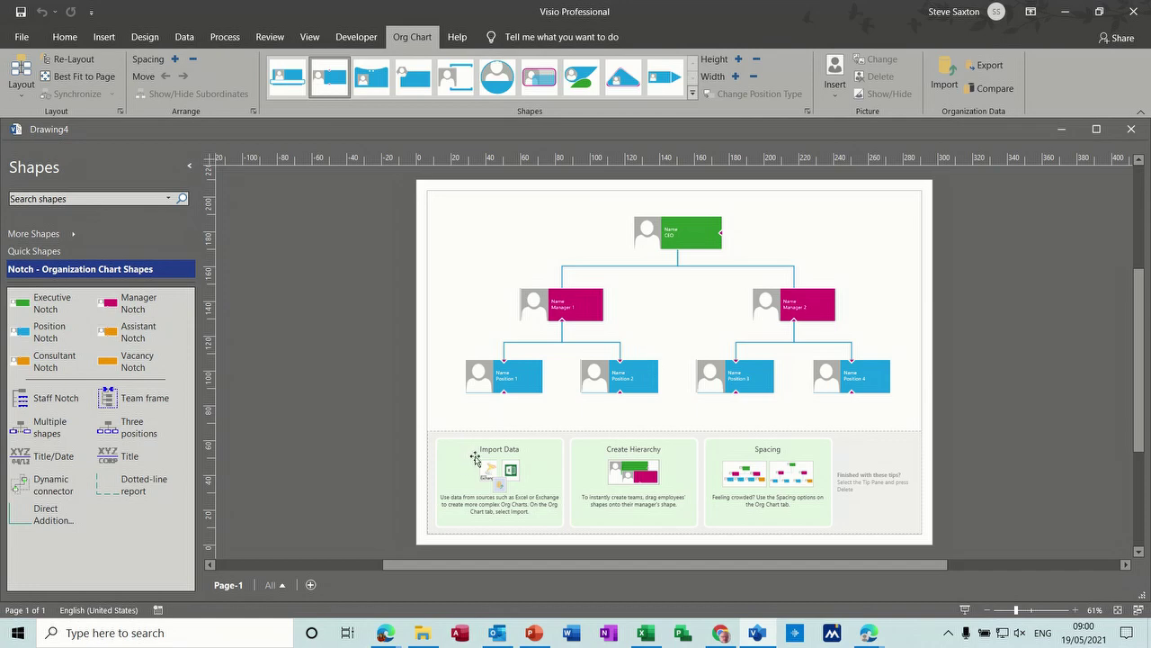
Step: Delete the tips panel and every shape of the sample org chart
click(459, 437)
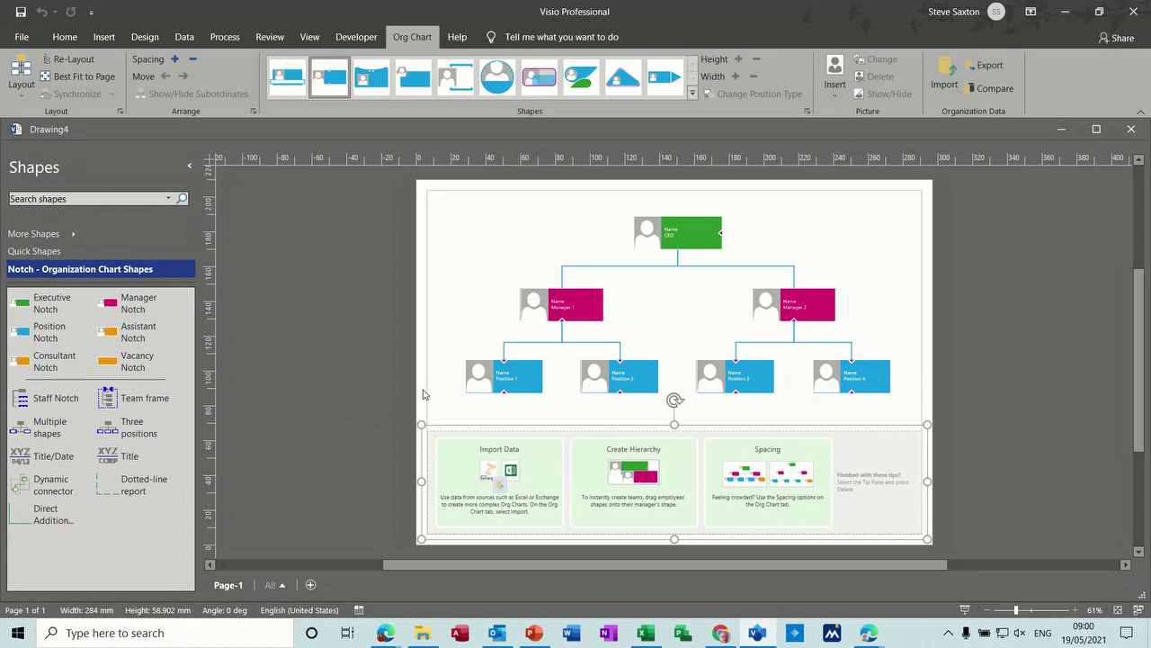
key(Delete)
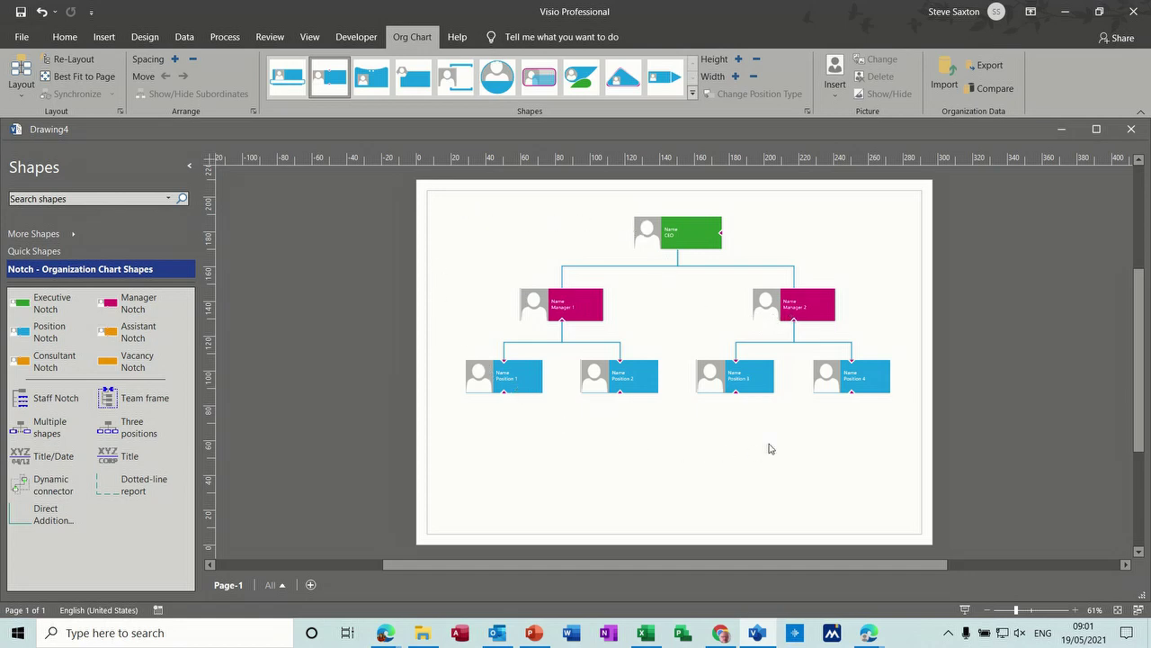
drag(433, 197, 911, 412)
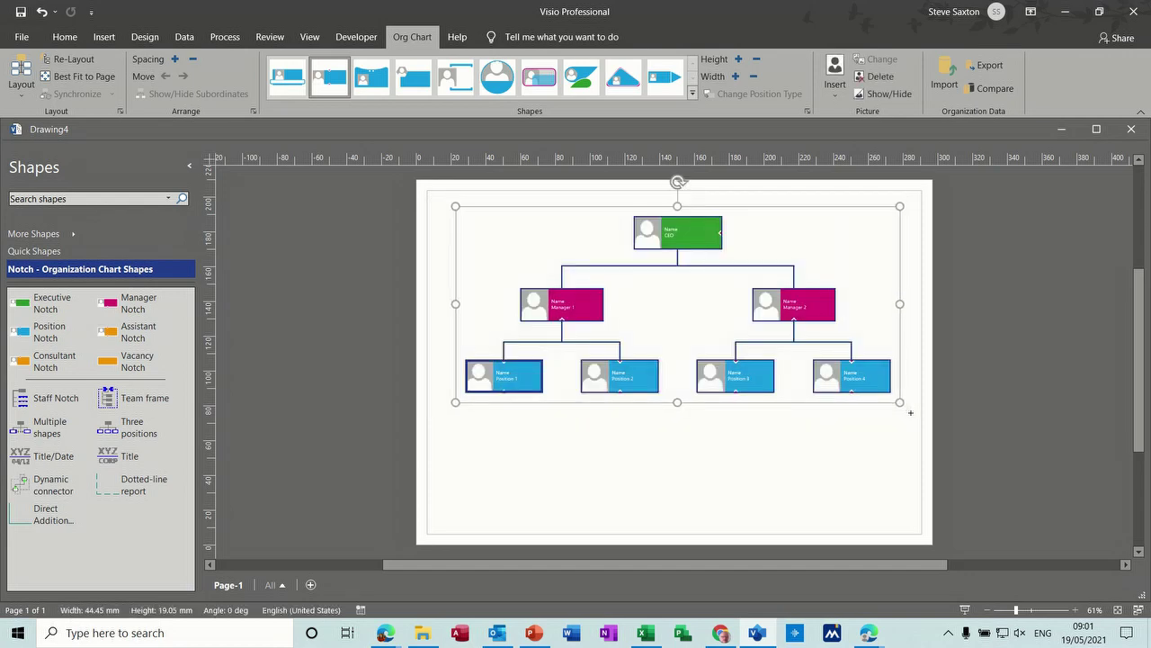
key(Delete)
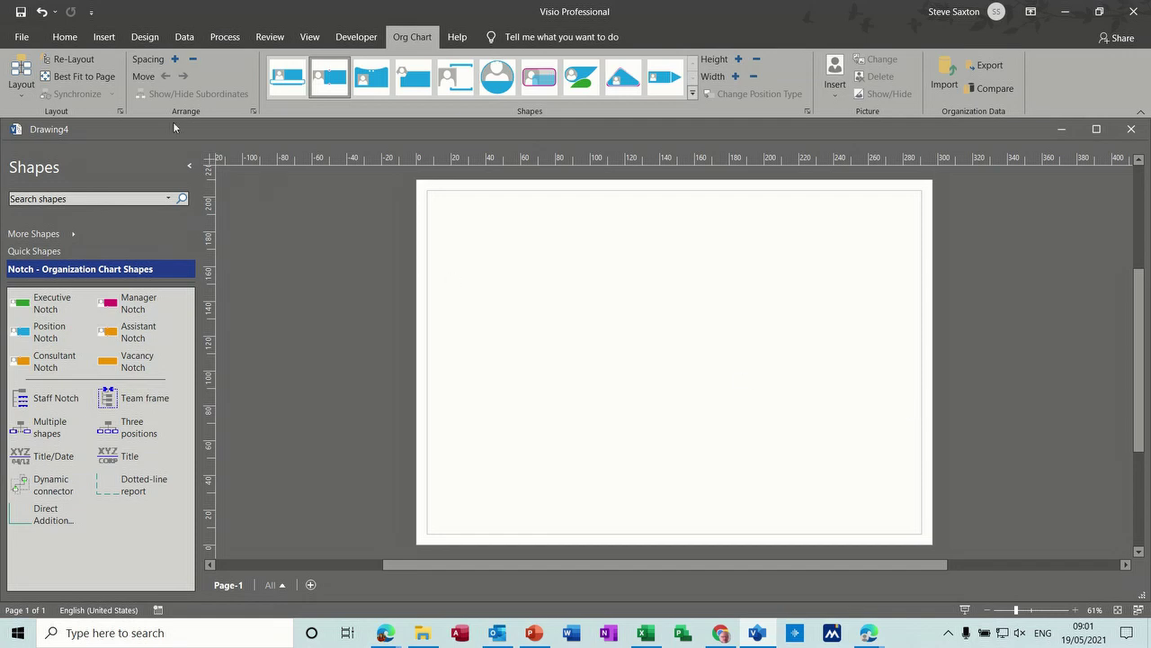
click(22, 37)
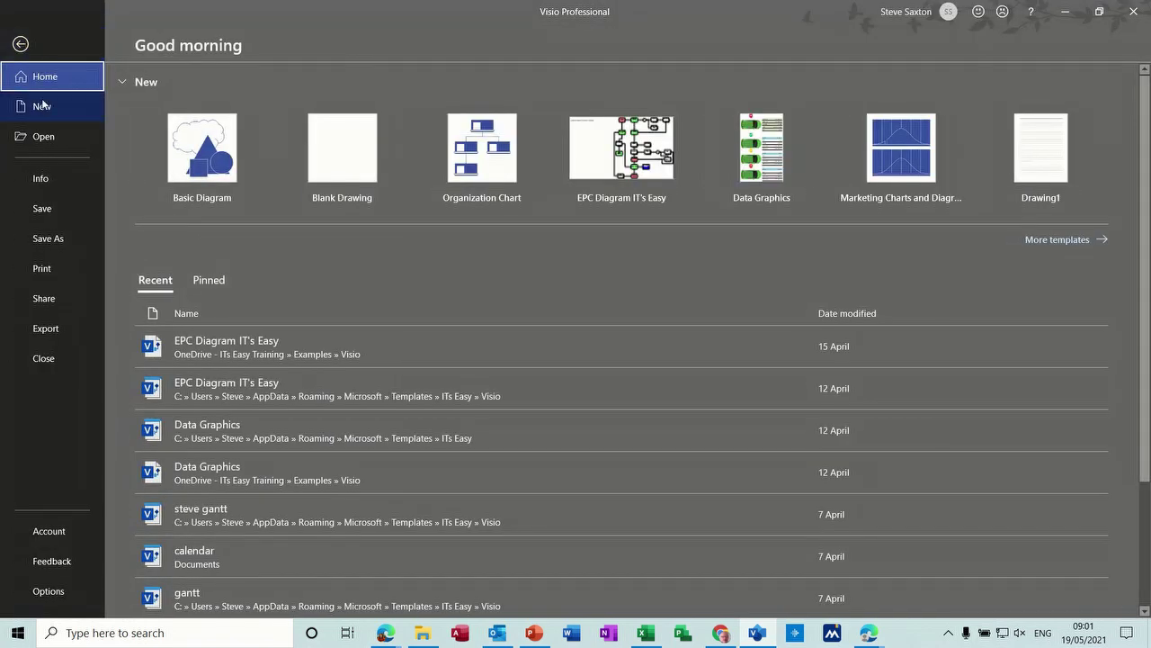
click(464, 160)
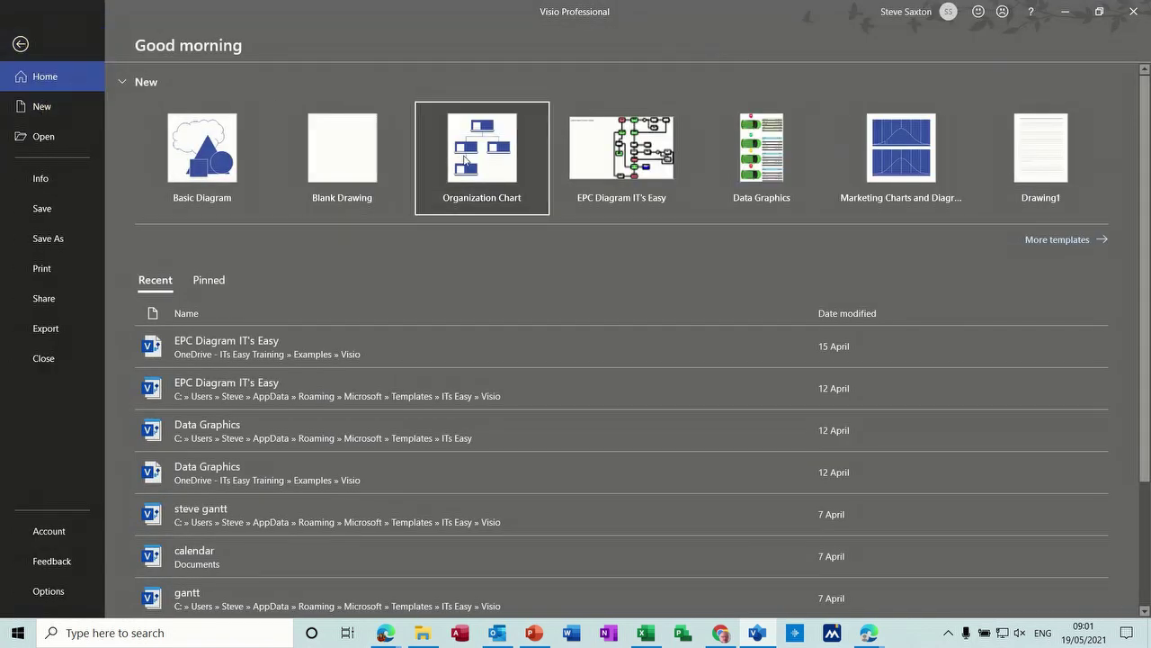
click(383, 222)
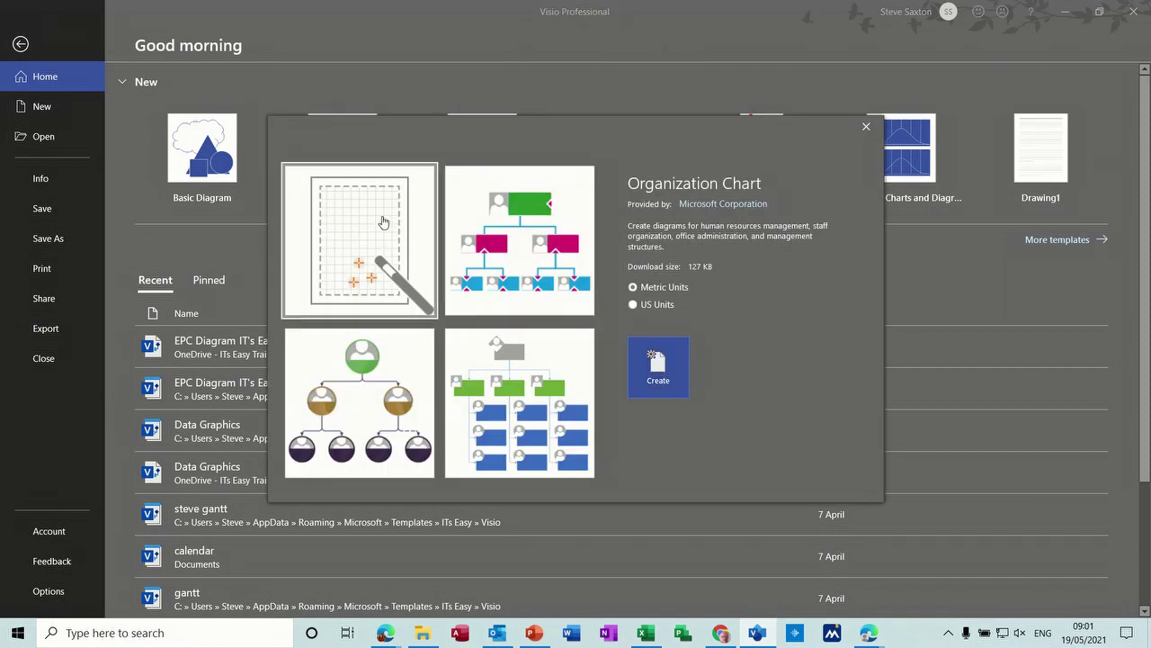
click(657, 365)
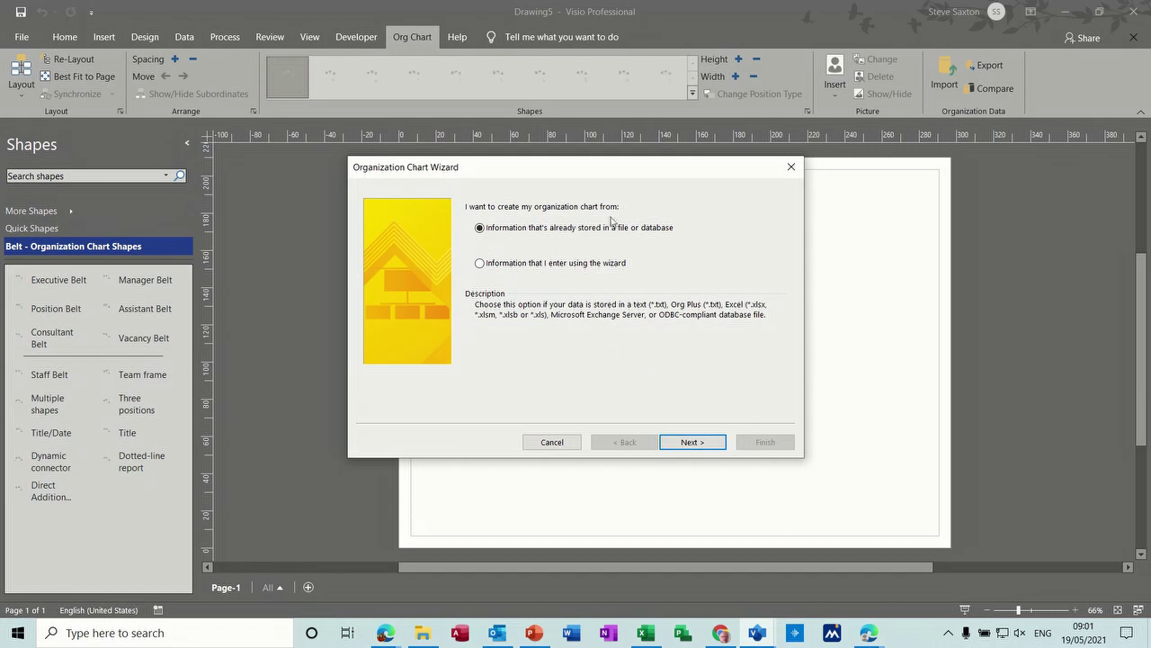
click(480, 264)
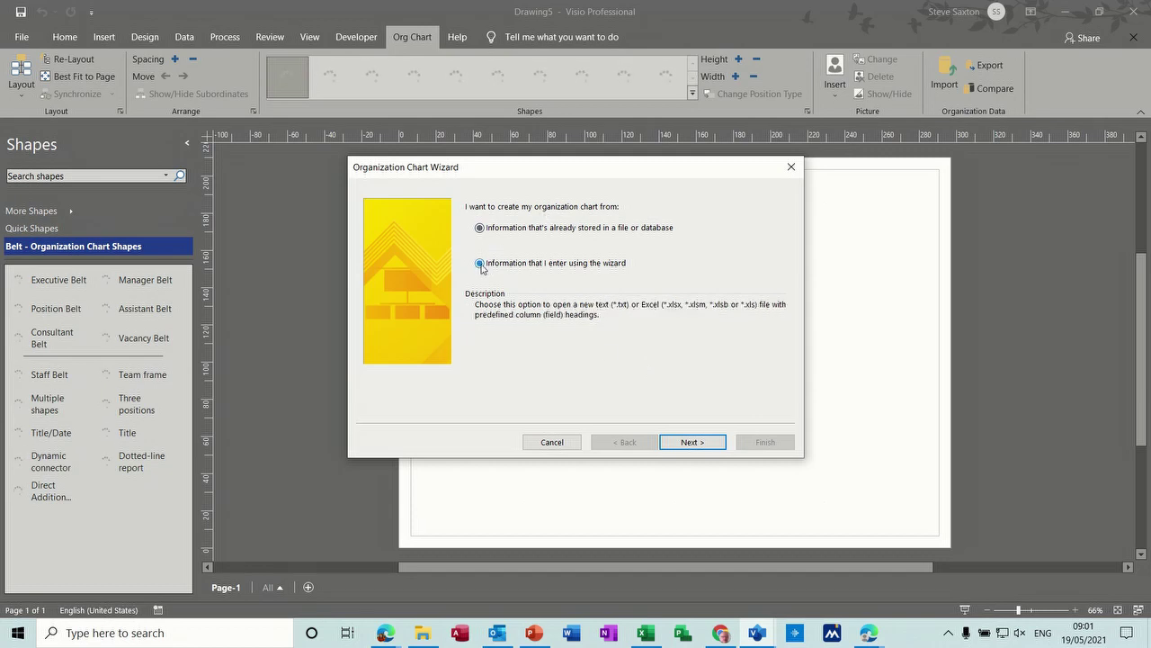
click(480, 228)
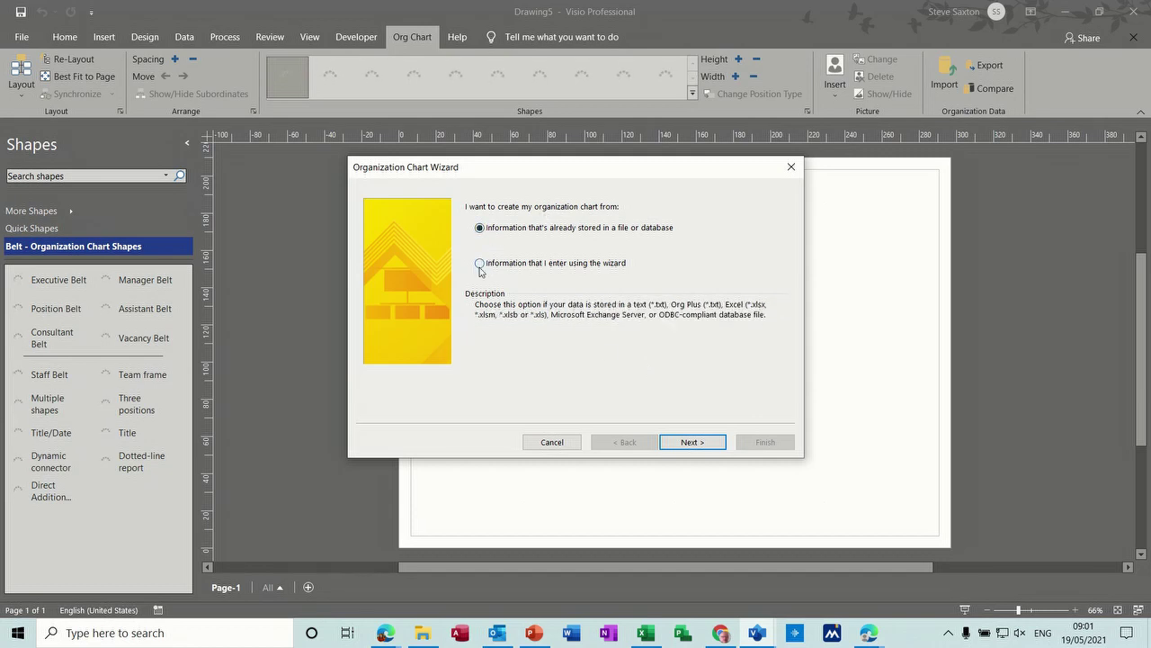
click(481, 263)
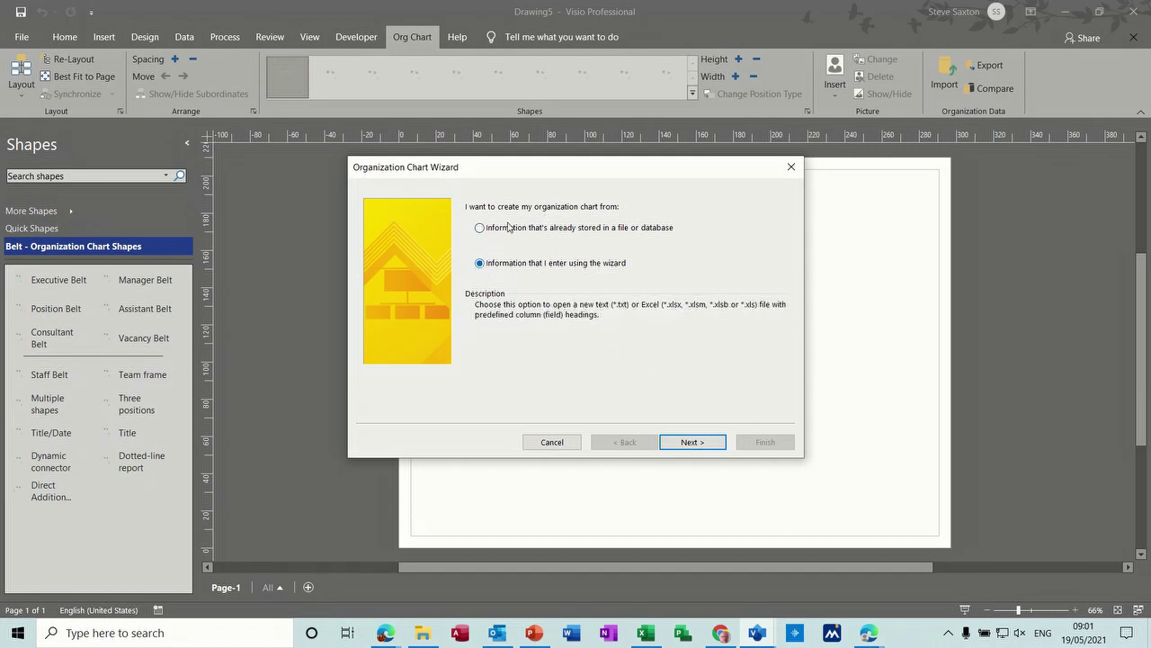
click(551, 443)
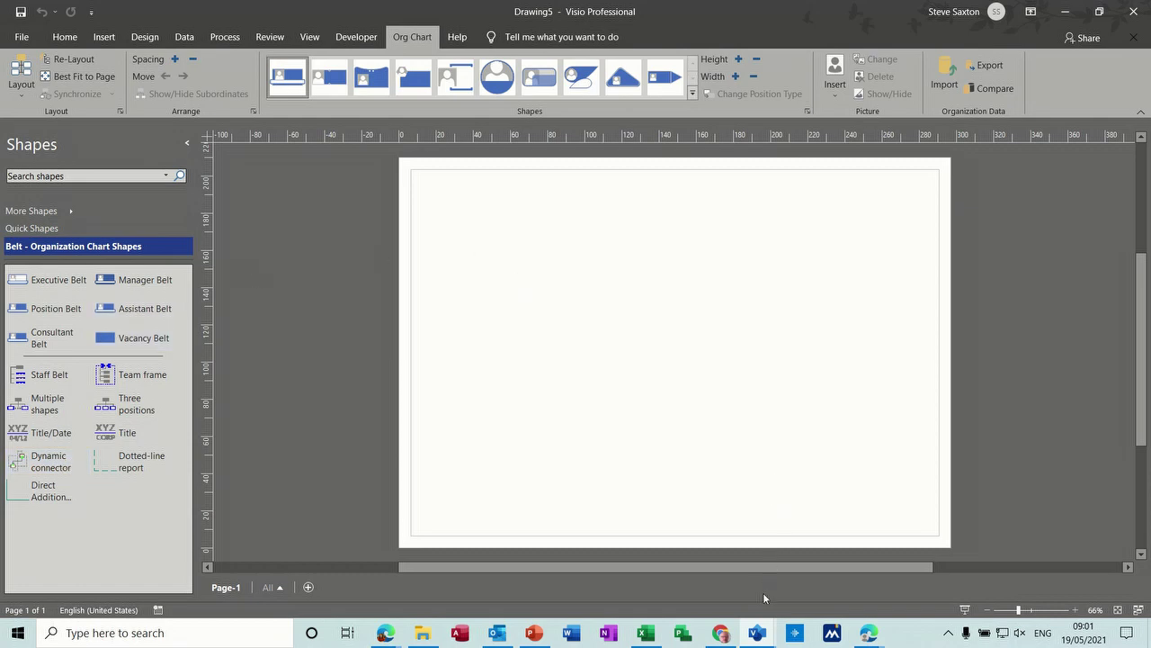
click(760, 632)
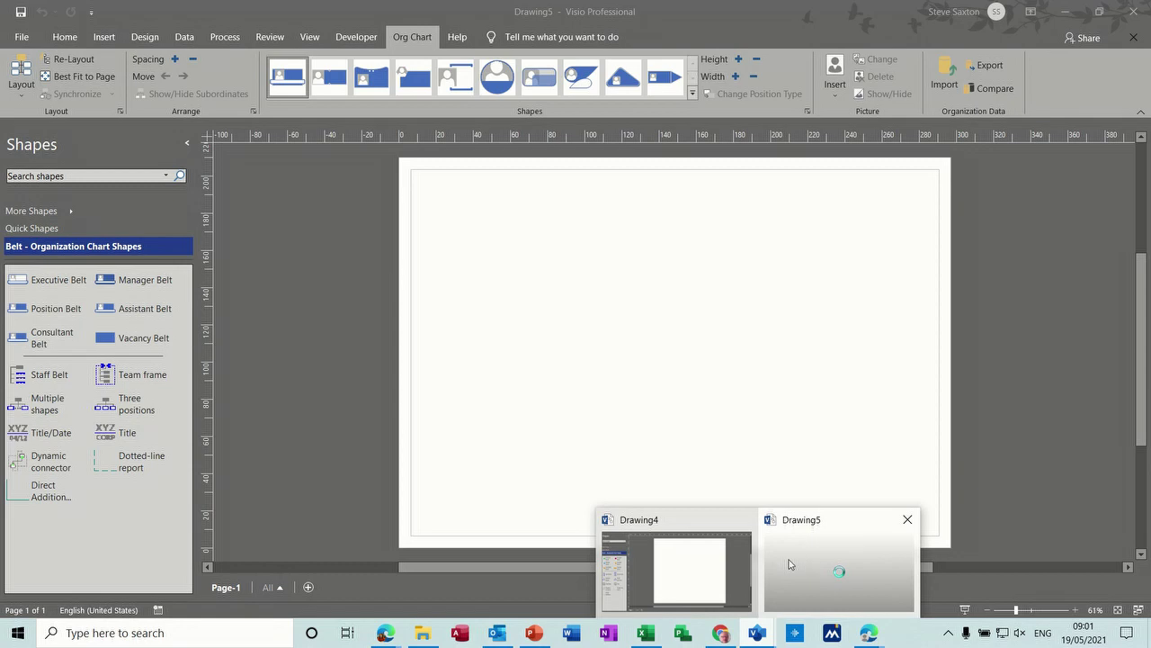
click(691, 558)
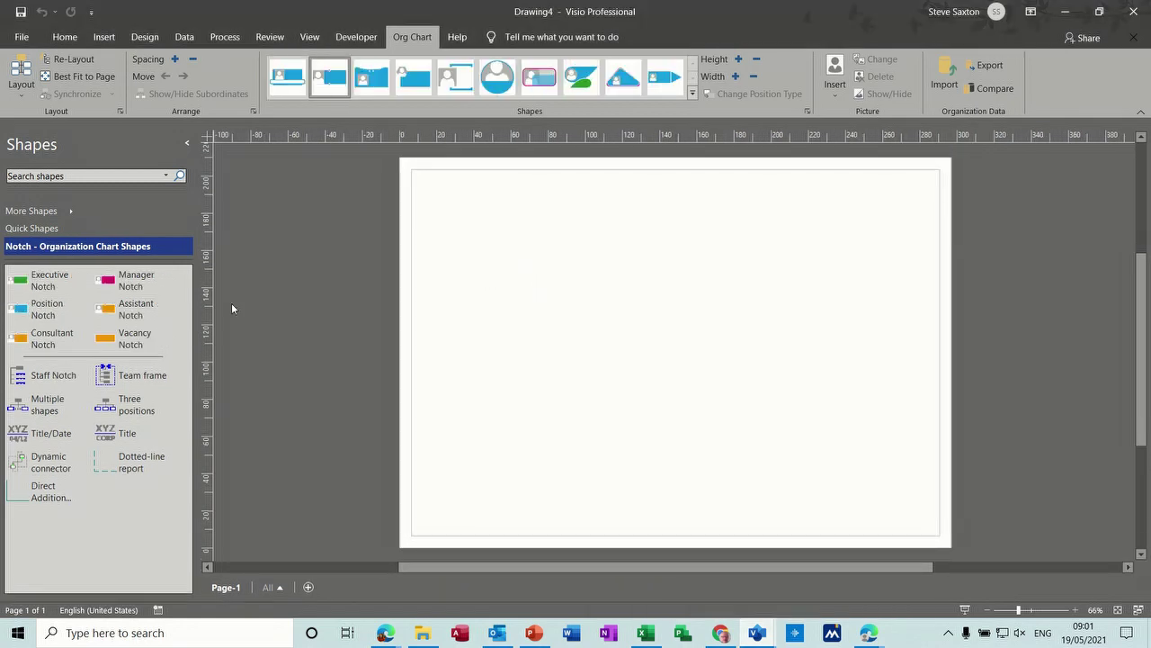
Step: Drop a green Executive Notch shape near the page's top centre and nudge it into place
drag(34, 283, 638, 221)
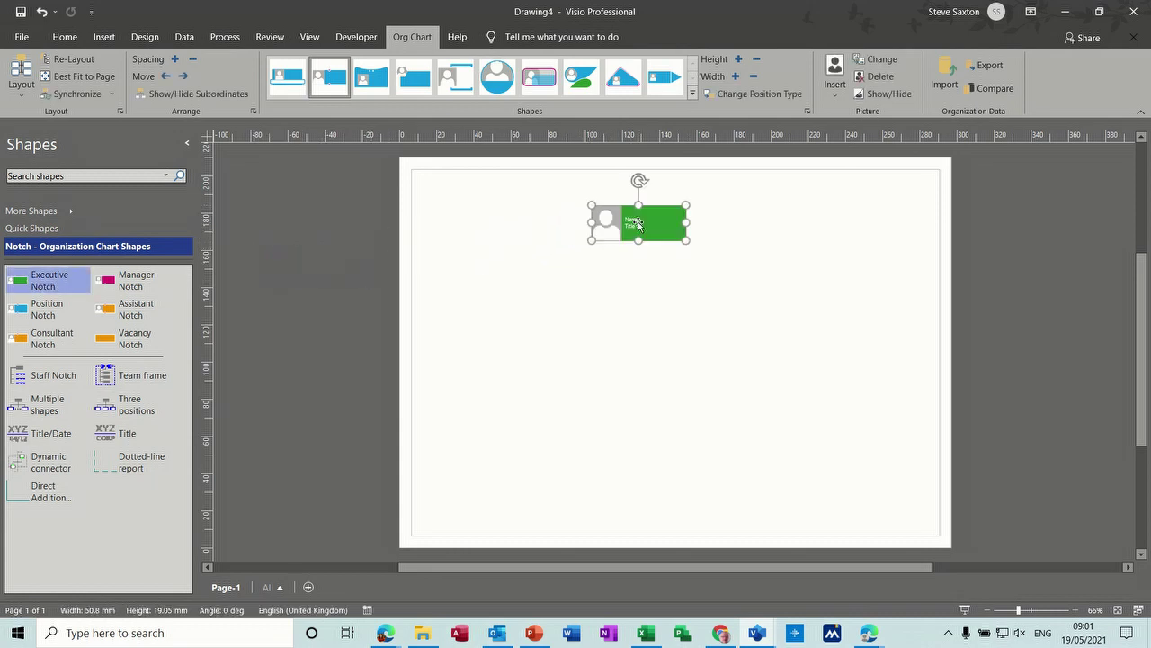
click(65, 37)
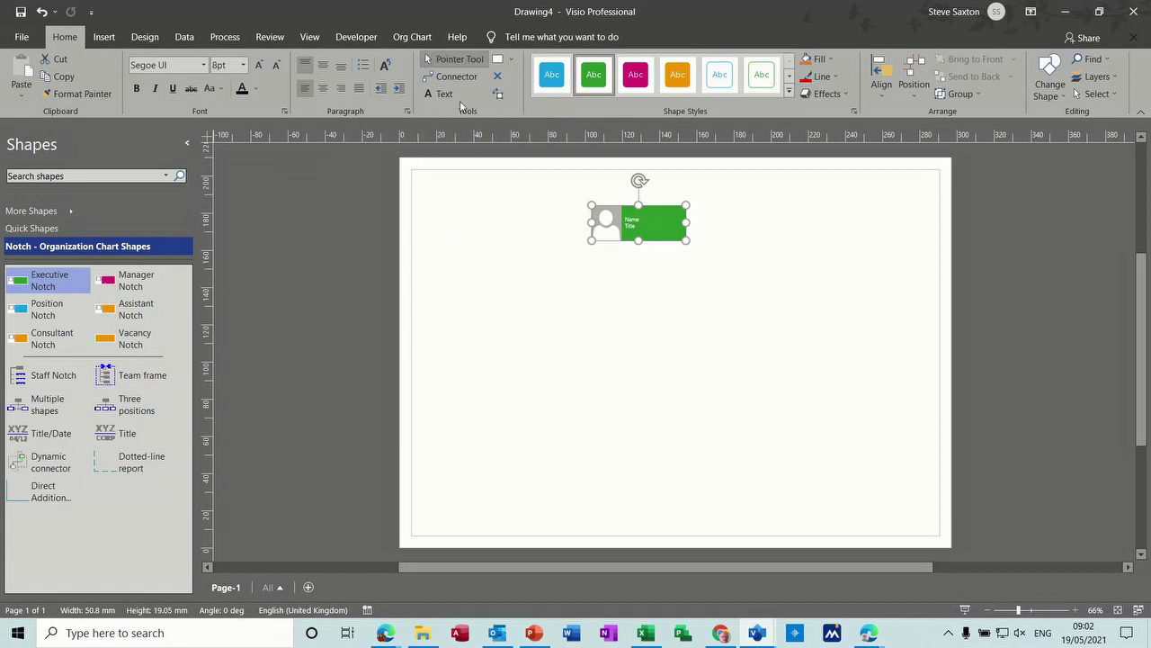
mouse_move(599, 213)
mouse_down()
mouse_move(542, 196)
mouse_move(591, 210)
mouse_up()
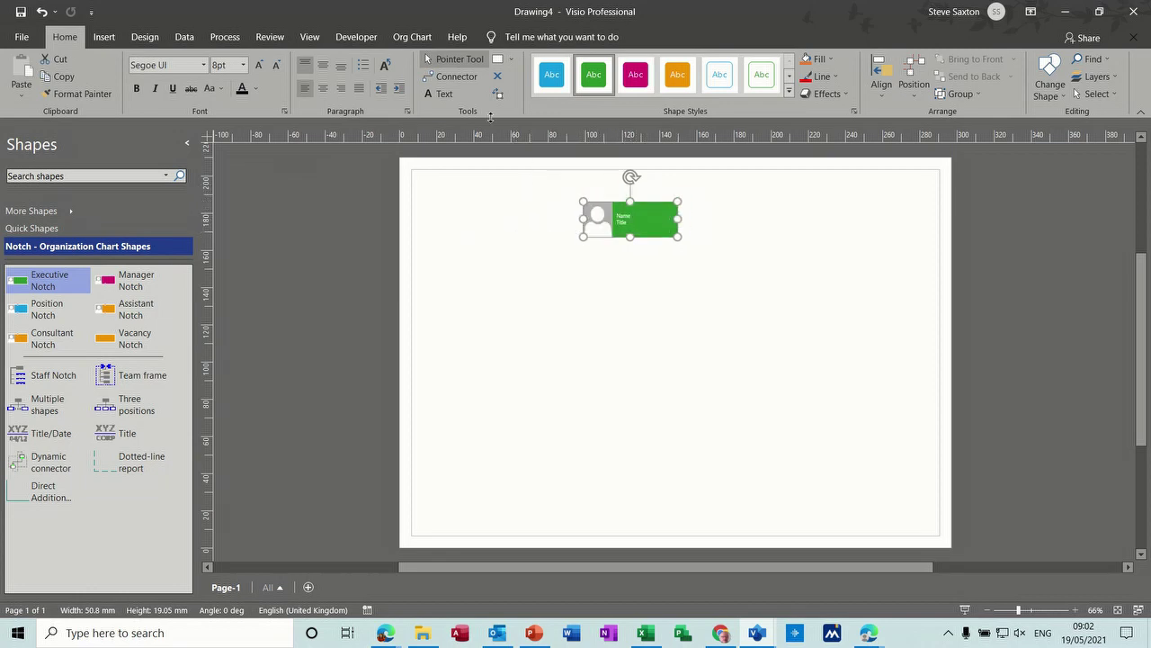
click(457, 77)
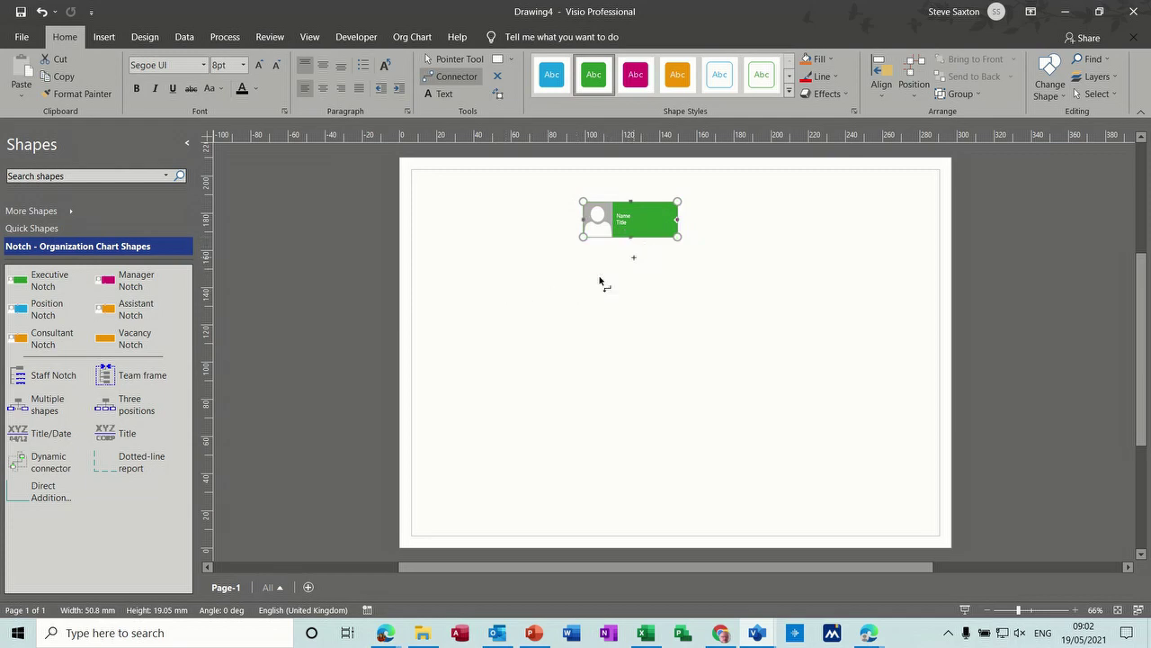
click(456, 61)
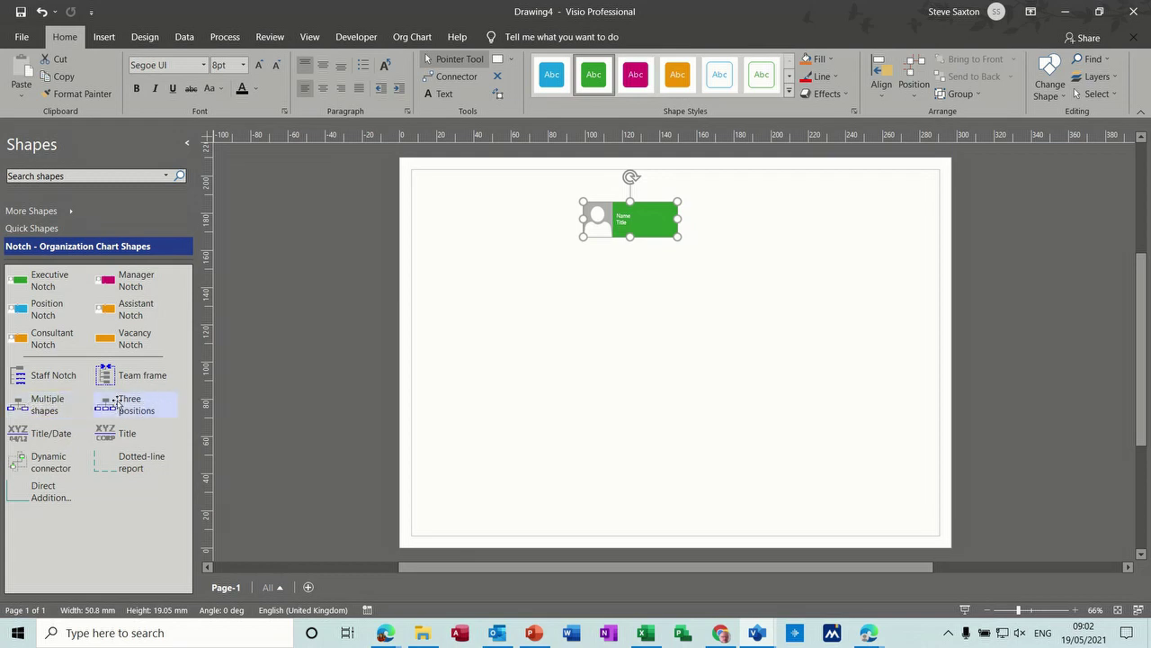
Step: Add three Manager shapes under the executive, replacing an accidental set of positions
drag(111, 405, 635, 225)
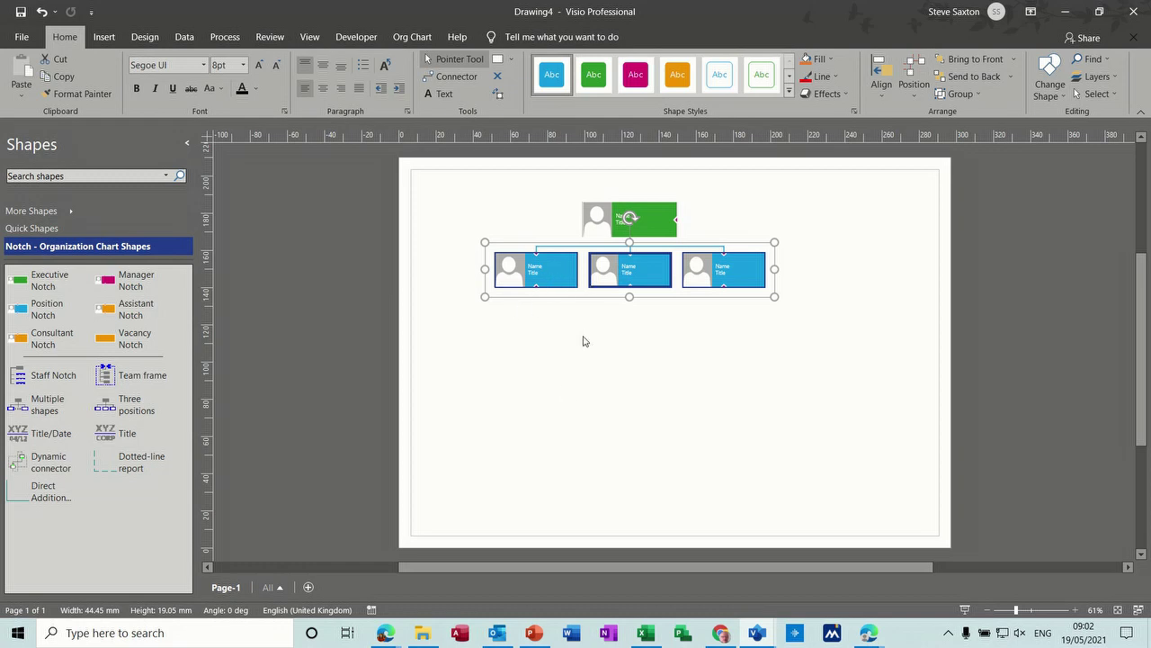
key(Delete)
drag(47, 405, 619, 223)
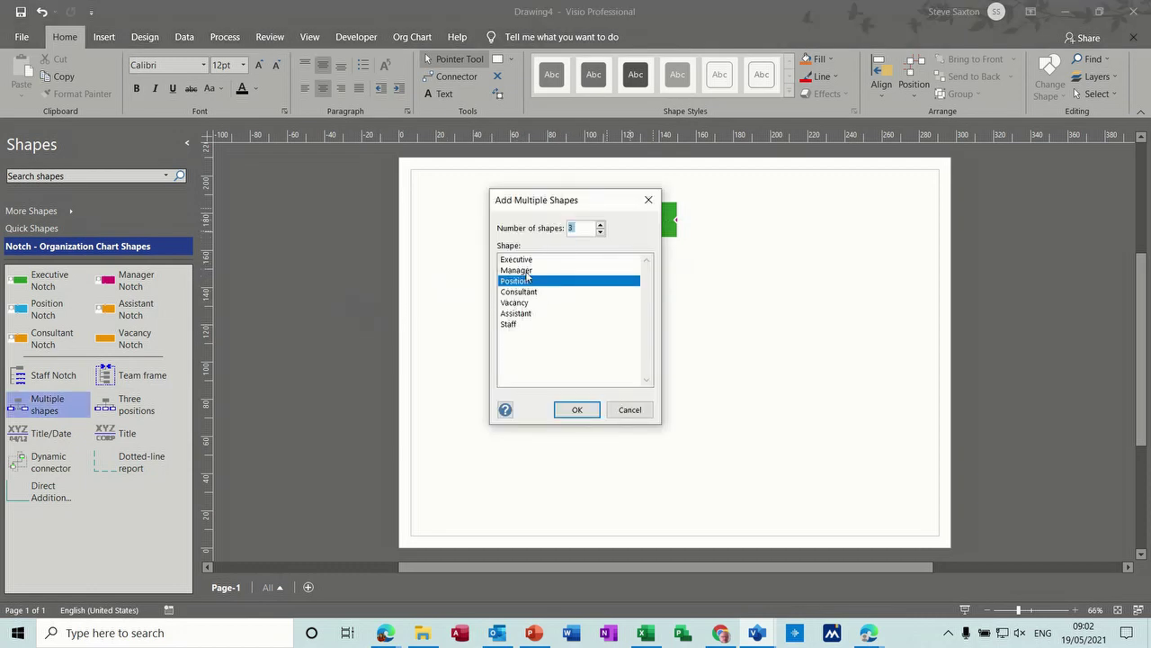
click(528, 270)
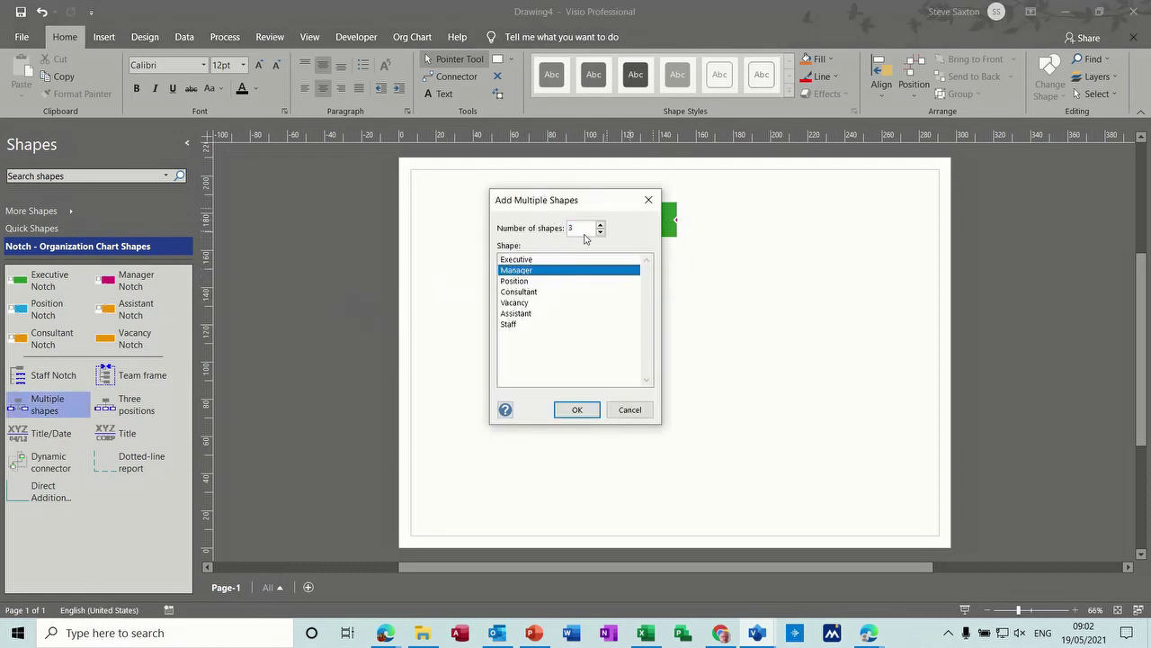
click(578, 410)
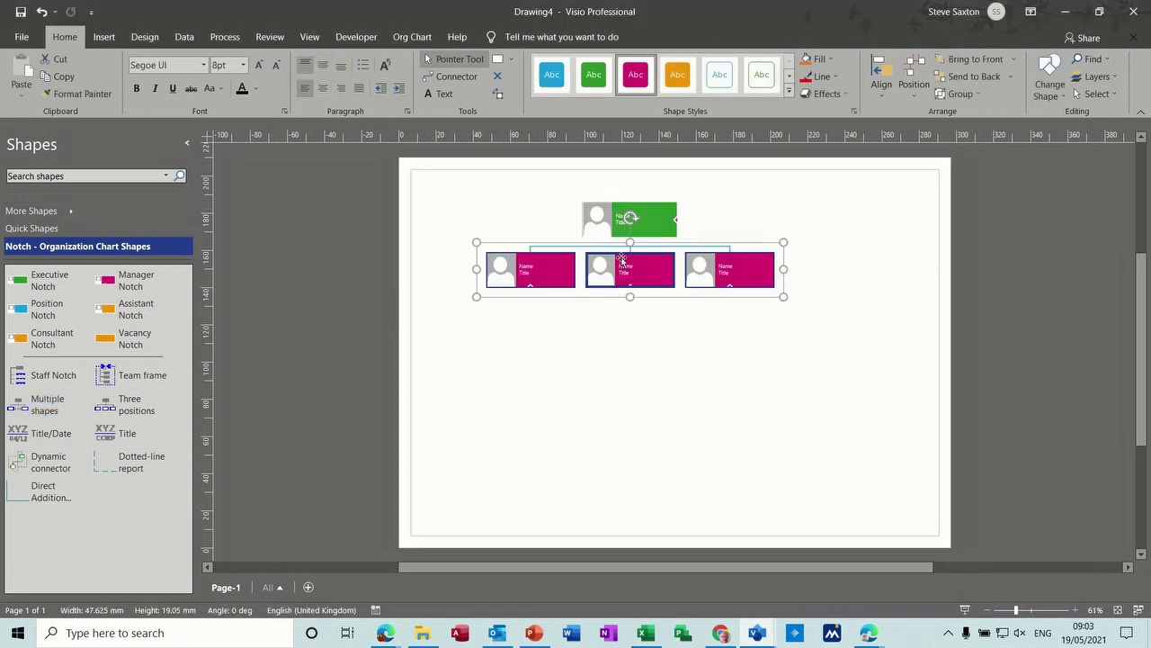
click(555, 340)
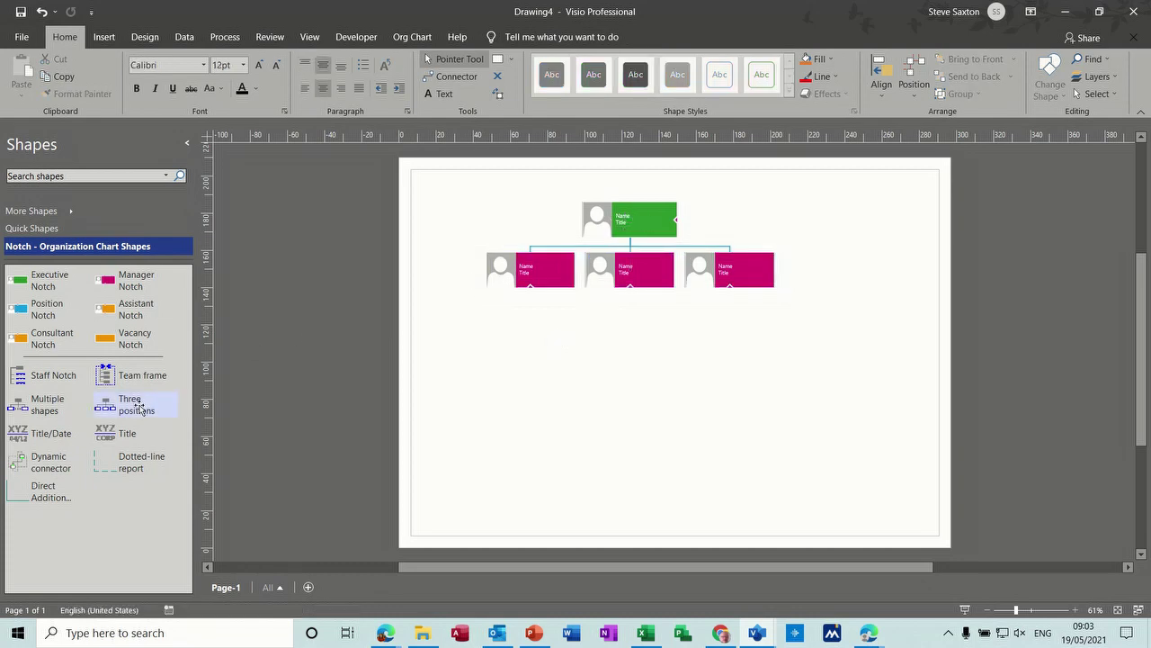
Step: Add three positions under the left manager and stack them with a Vertical layout
drag(135, 407, 519, 272)
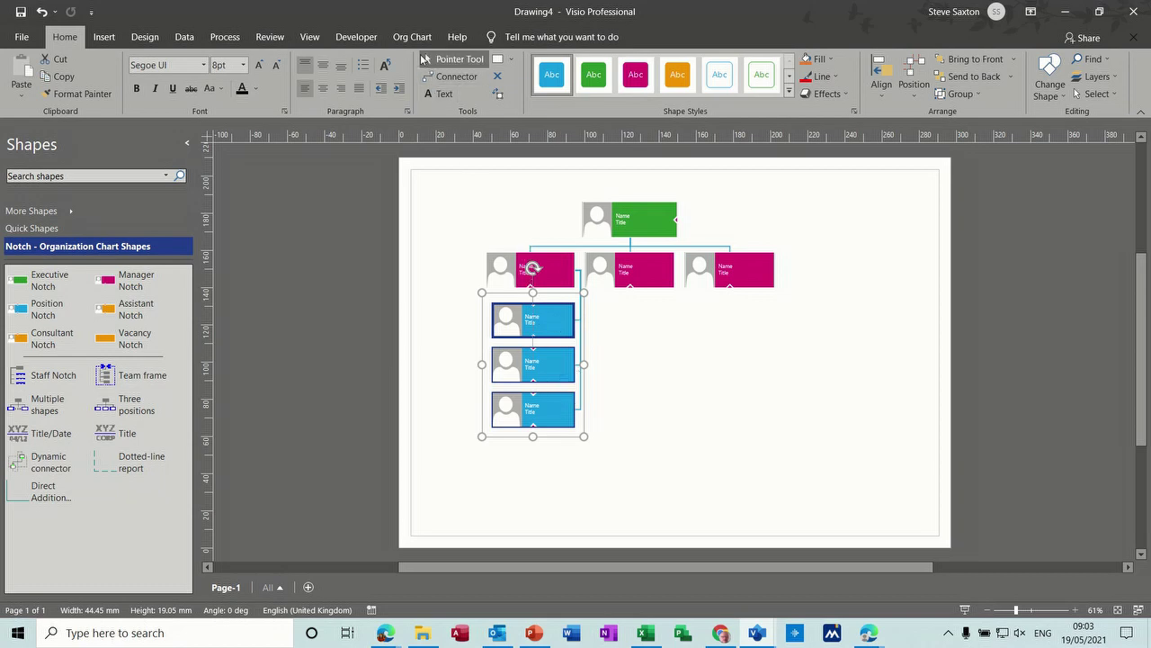
click(413, 37)
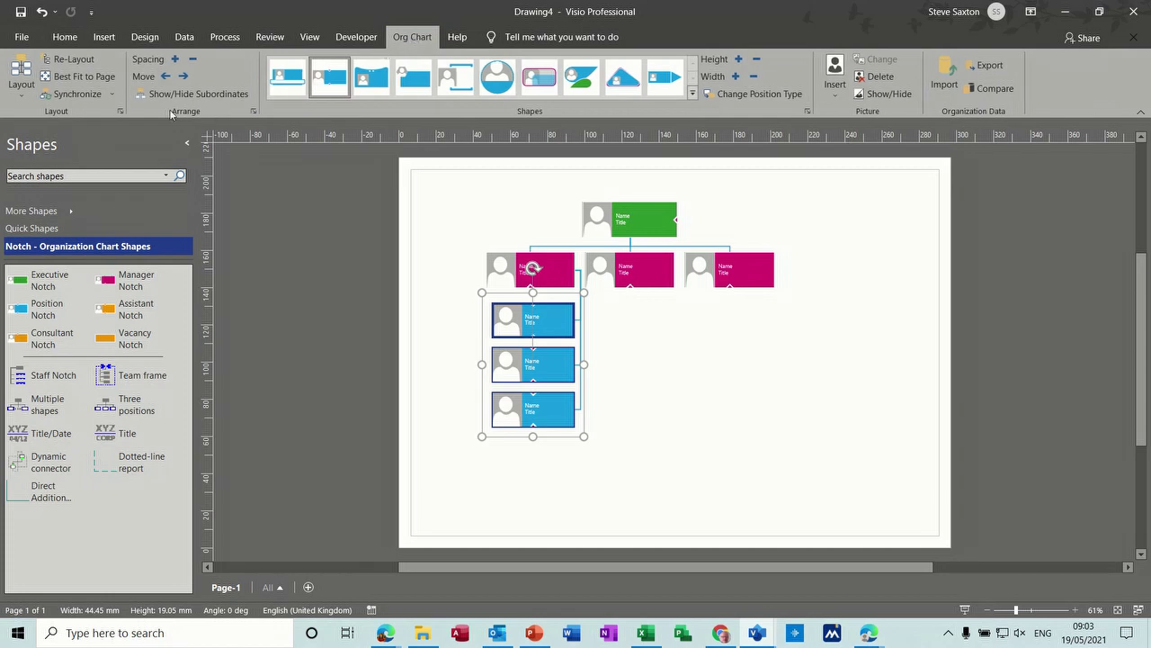
click(19, 97)
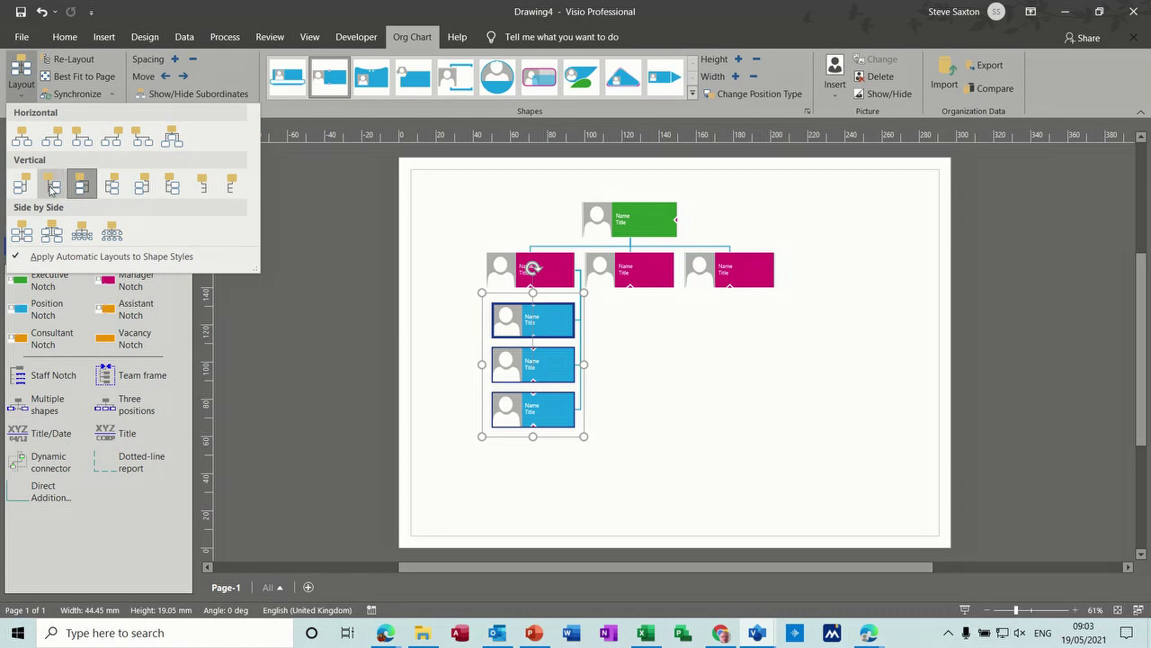
click(53, 187)
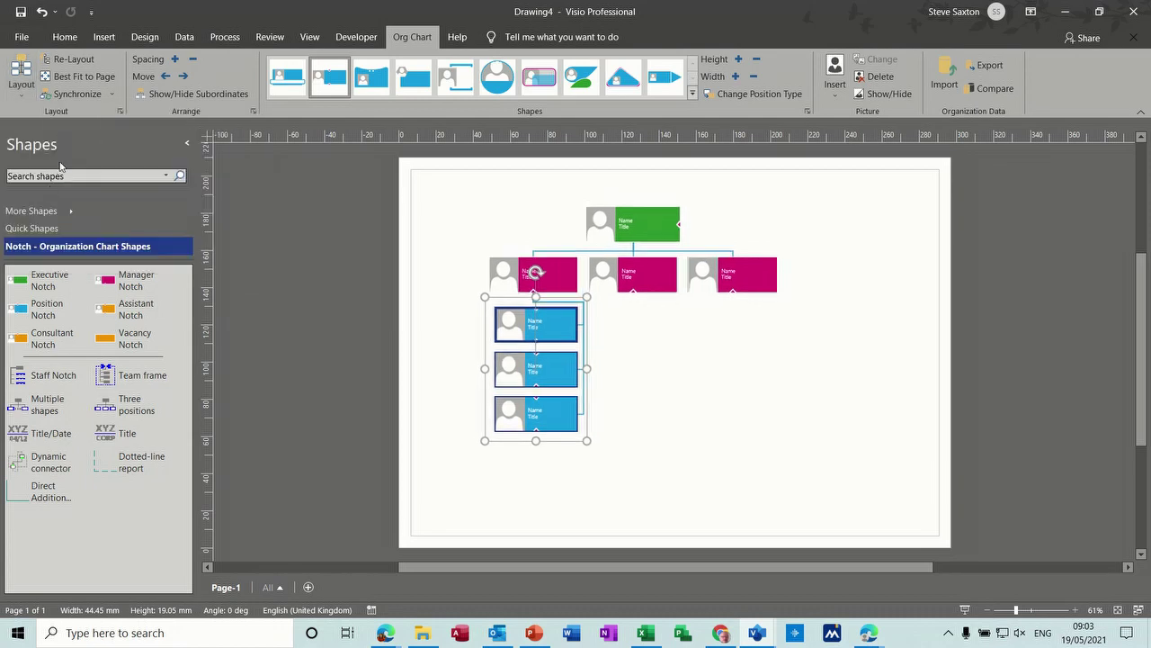
click(19, 99)
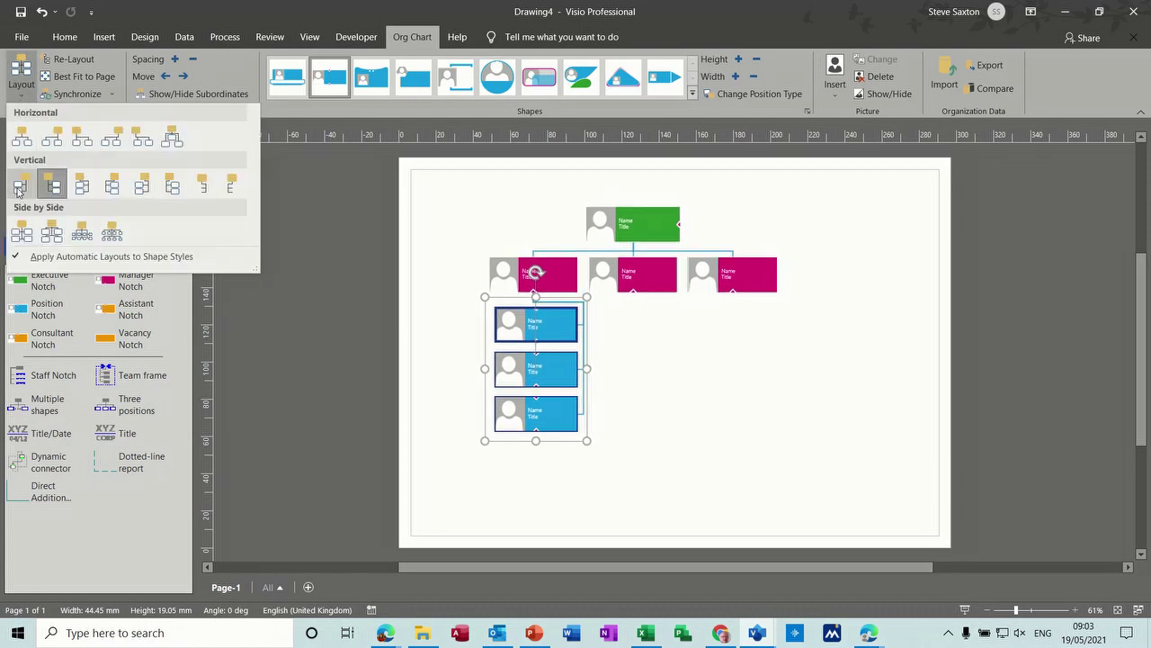
click(18, 187)
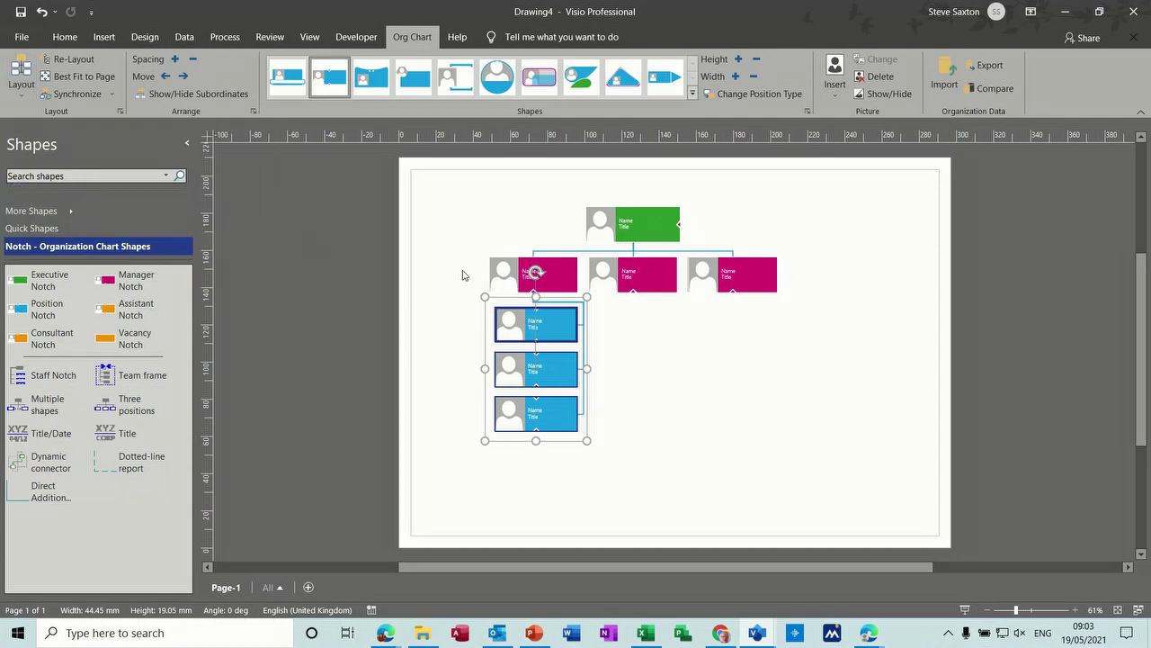
click(496, 275)
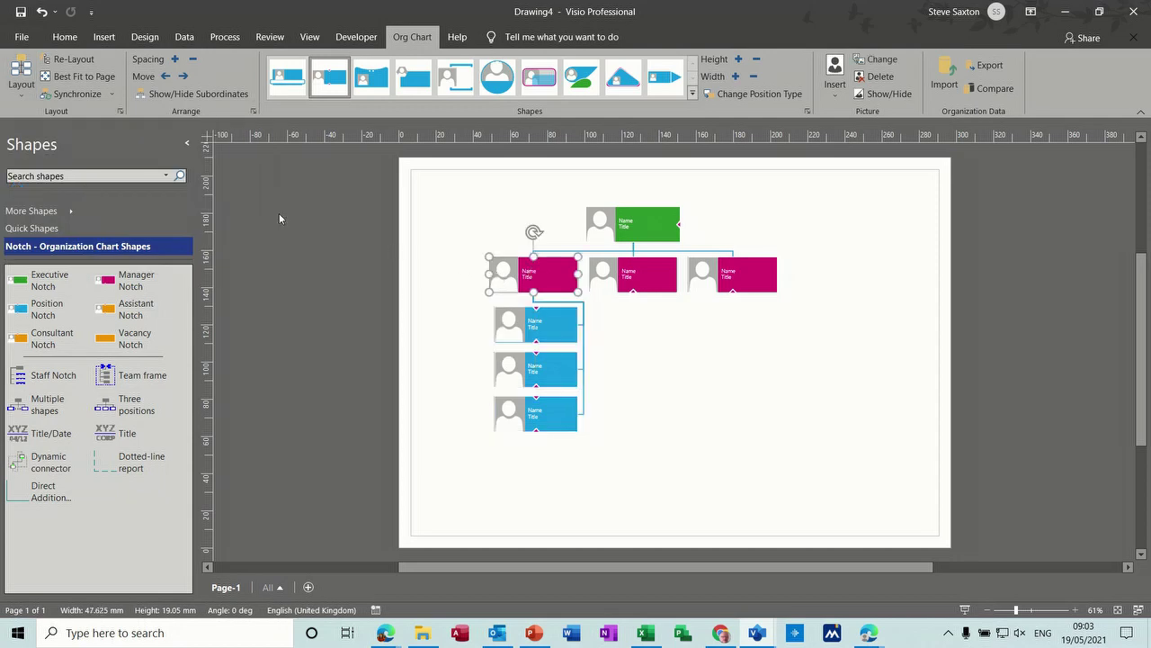
click(21, 100)
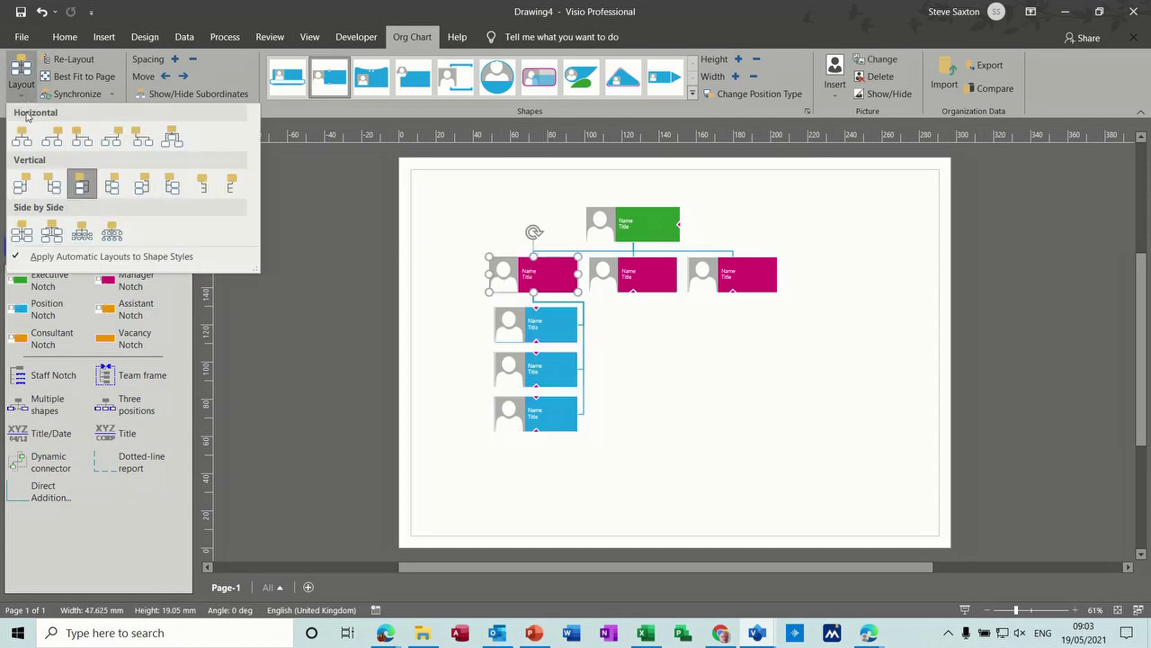
click(22, 189)
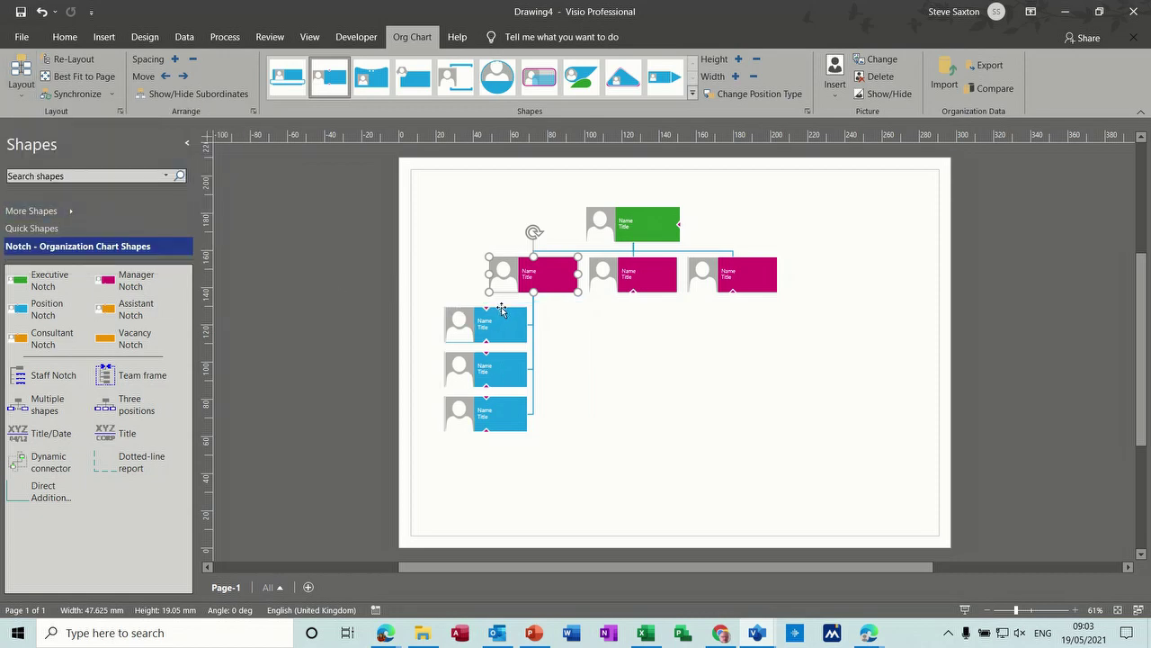
click(636, 280)
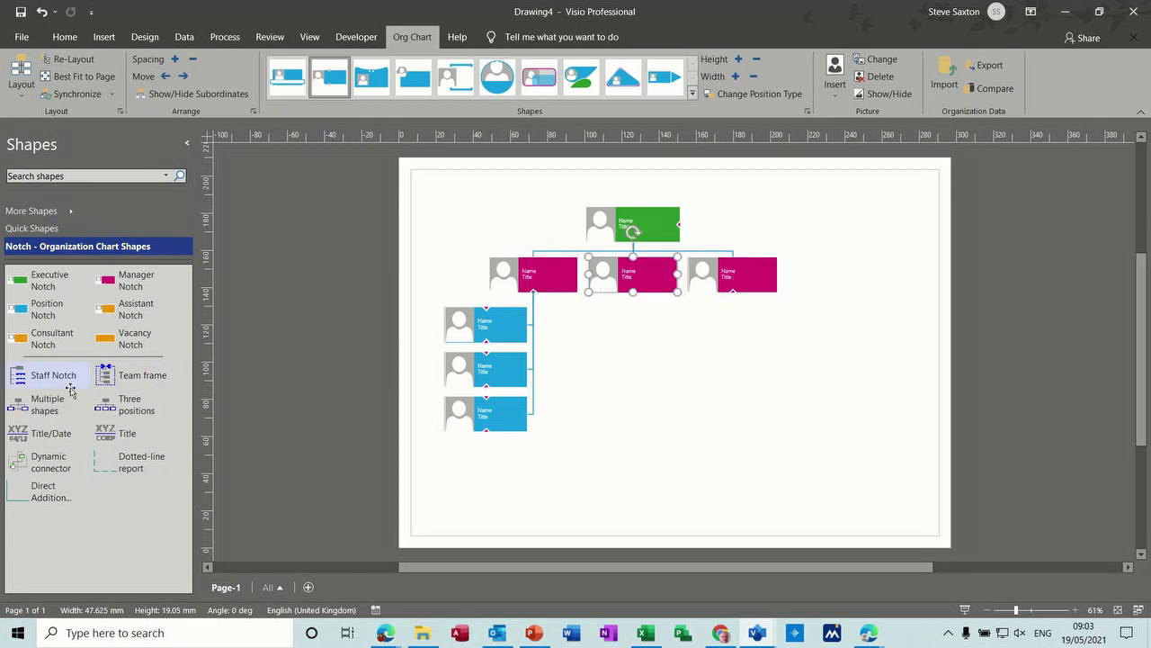
Step: Add four Position shapes under the middle manager
drag(42, 403, 630, 274)
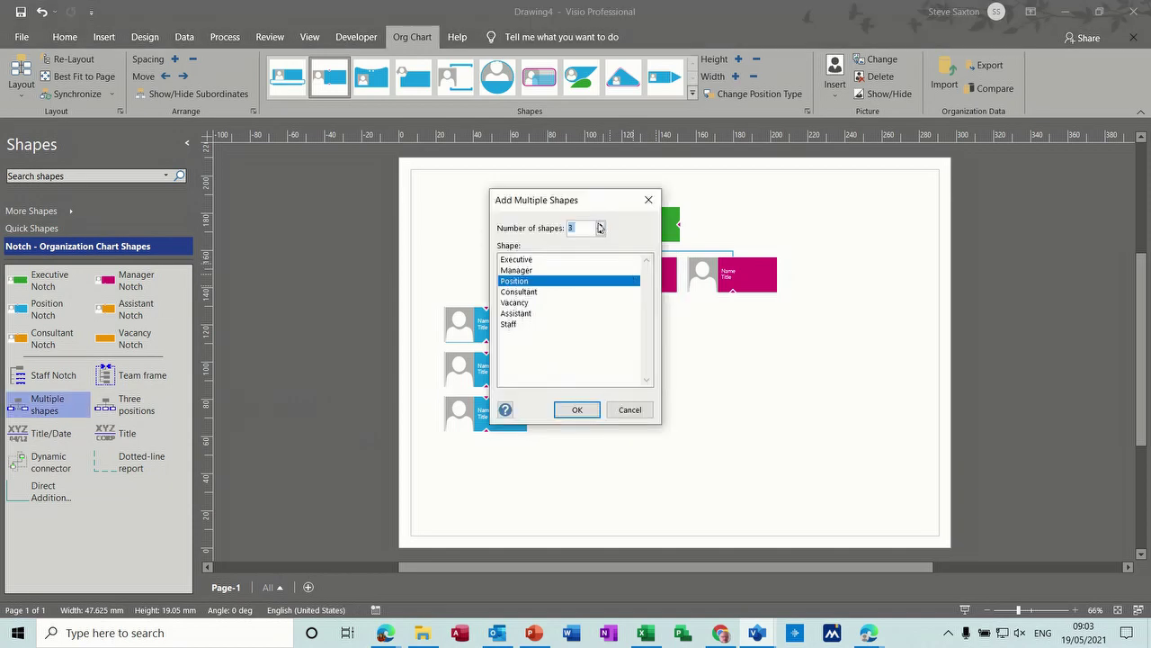
click(578, 410)
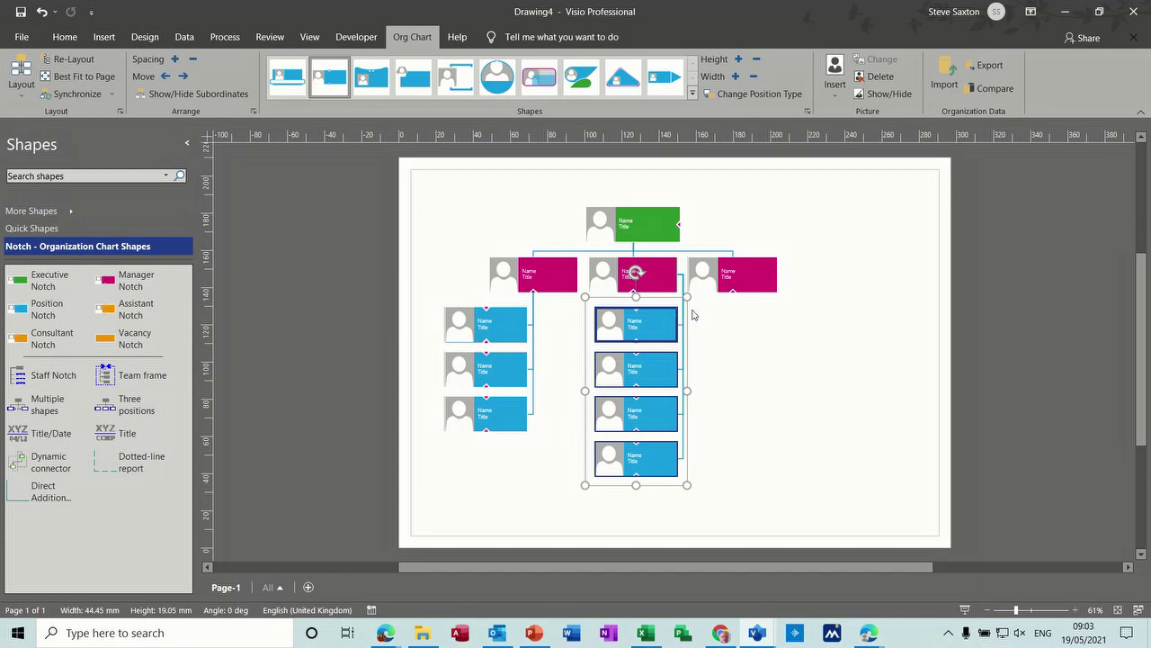
Step: Apply the Vertical Center Left layout to the middle manager's four-person team
click(606, 282)
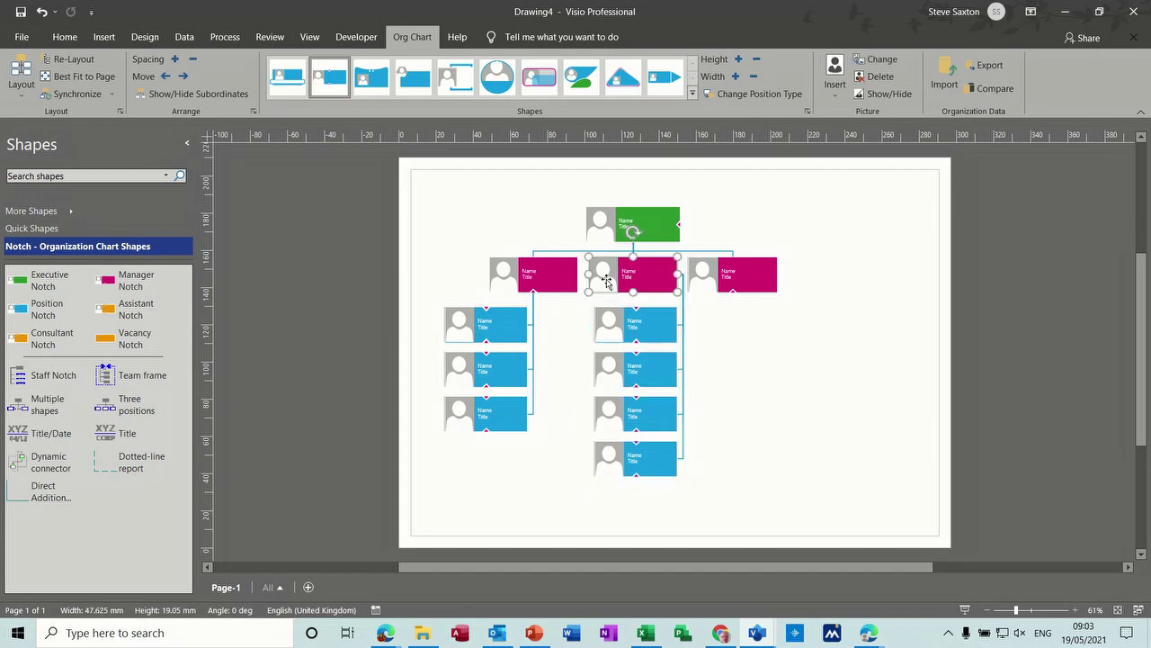
click(26, 94)
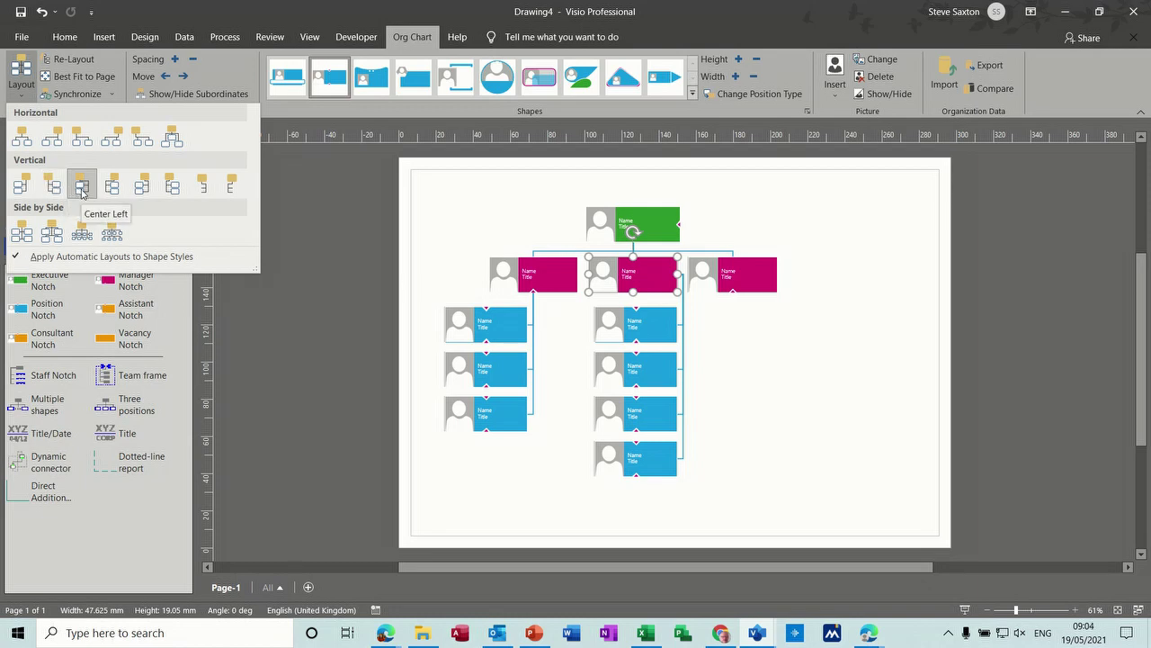
click(82, 188)
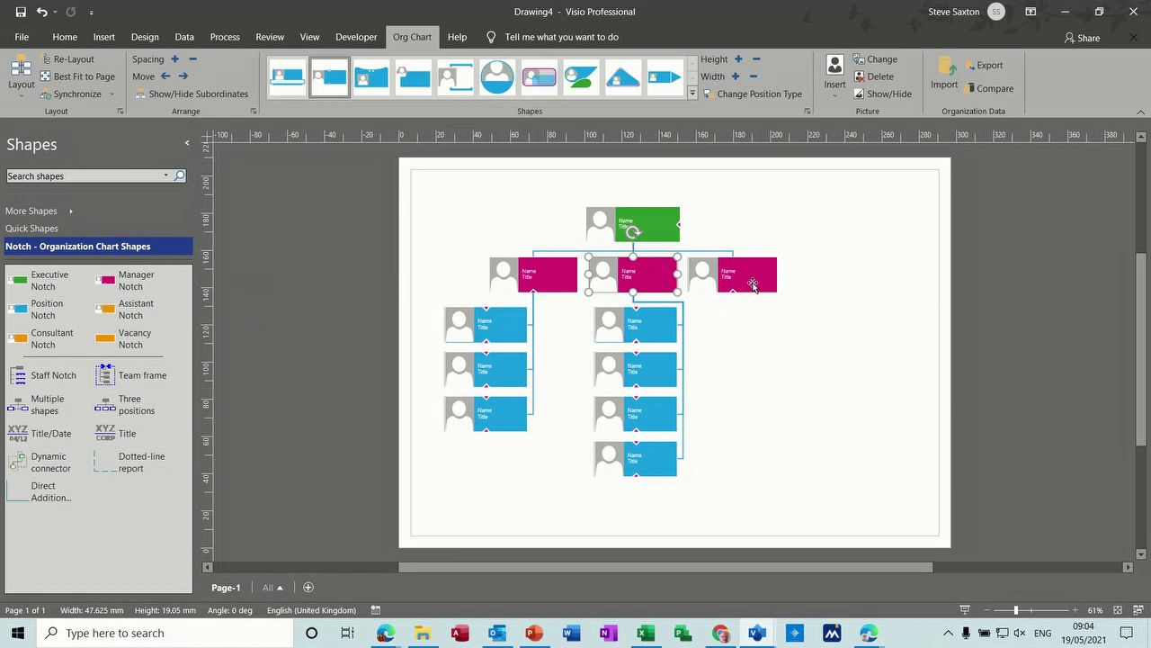
click(753, 285)
Step: Add three positions under the right manager, then shift managers and executive to even the spacing
drag(116, 407, 734, 272)
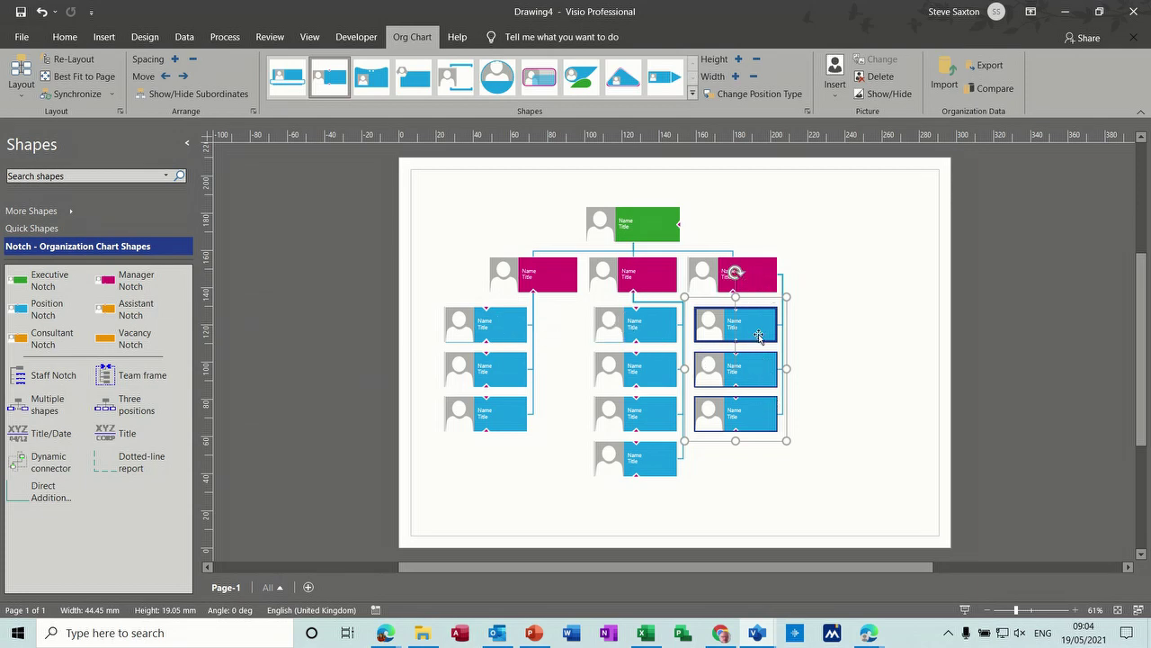
drag(759, 281, 820, 280)
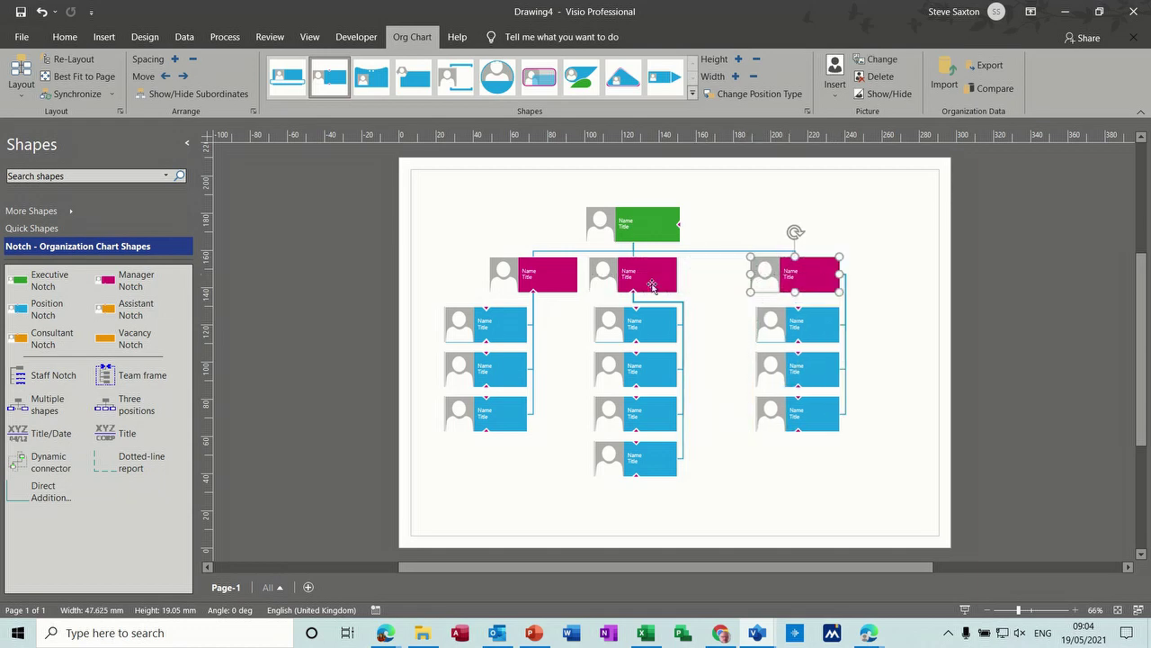
drag(650, 280, 675, 281)
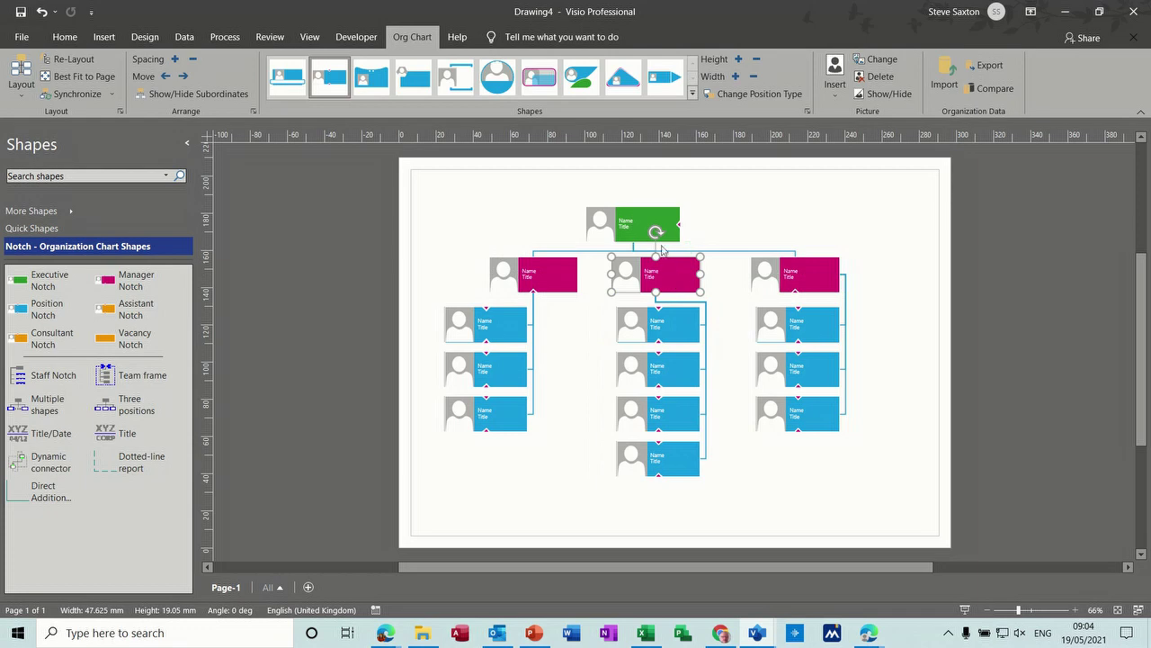
drag(650, 222, 675, 219)
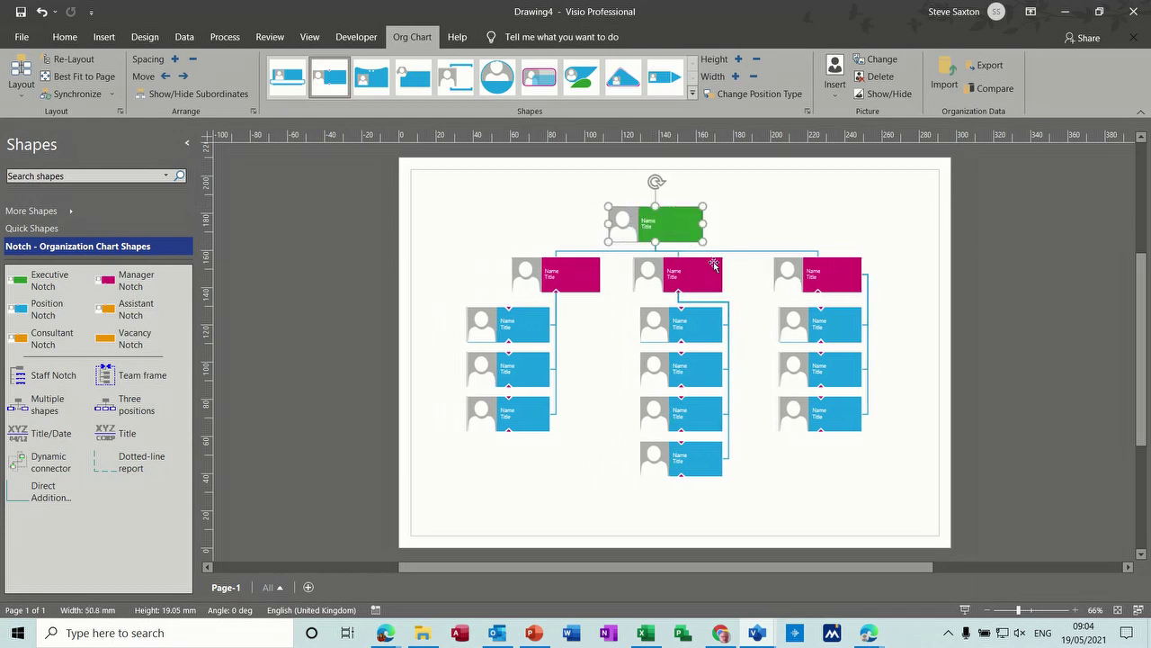
drag(572, 276, 528, 276)
drag(663, 283, 693, 262)
Step: Turn on the Grid from the View tab
click(761, 211)
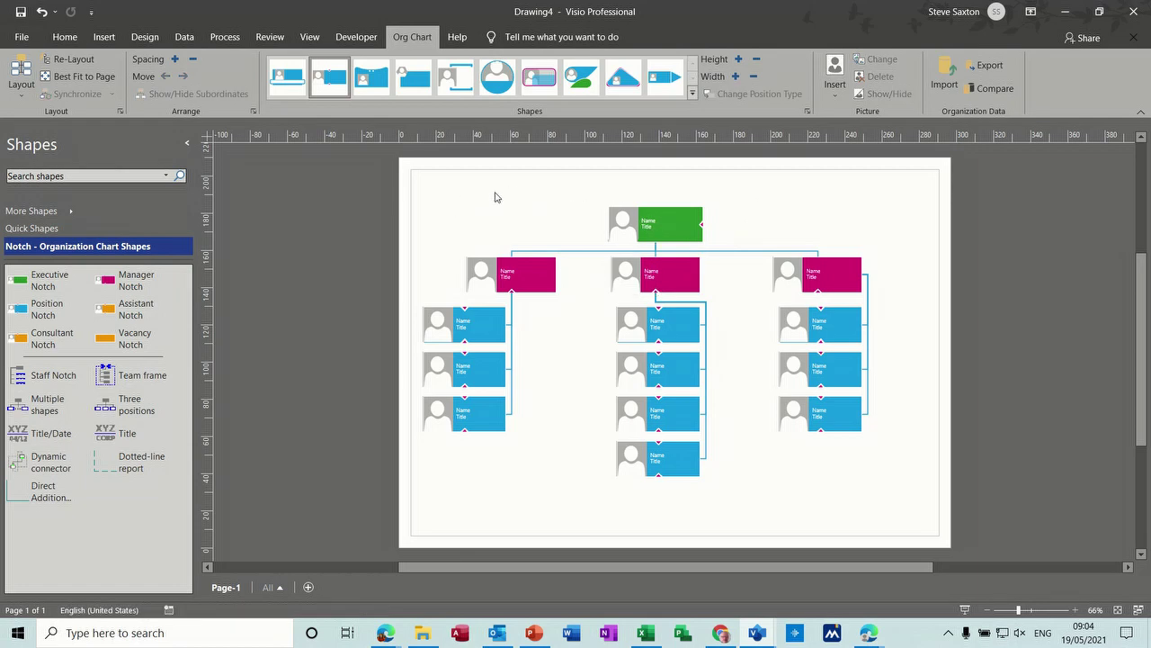
click(309, 40)
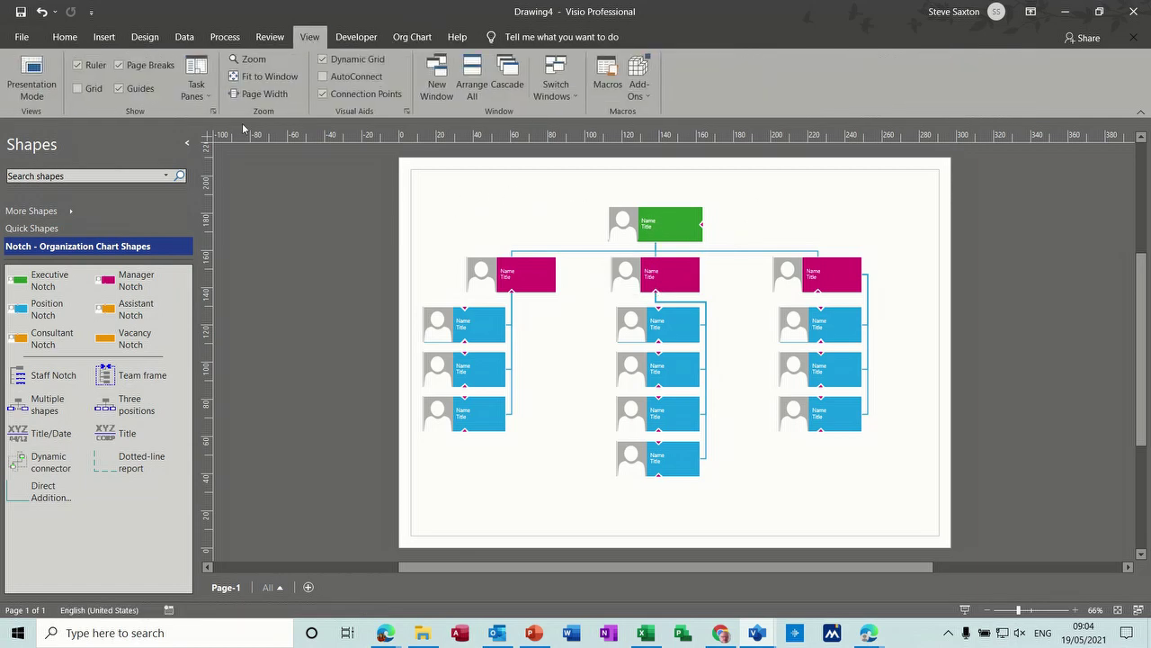
click(77, 88)
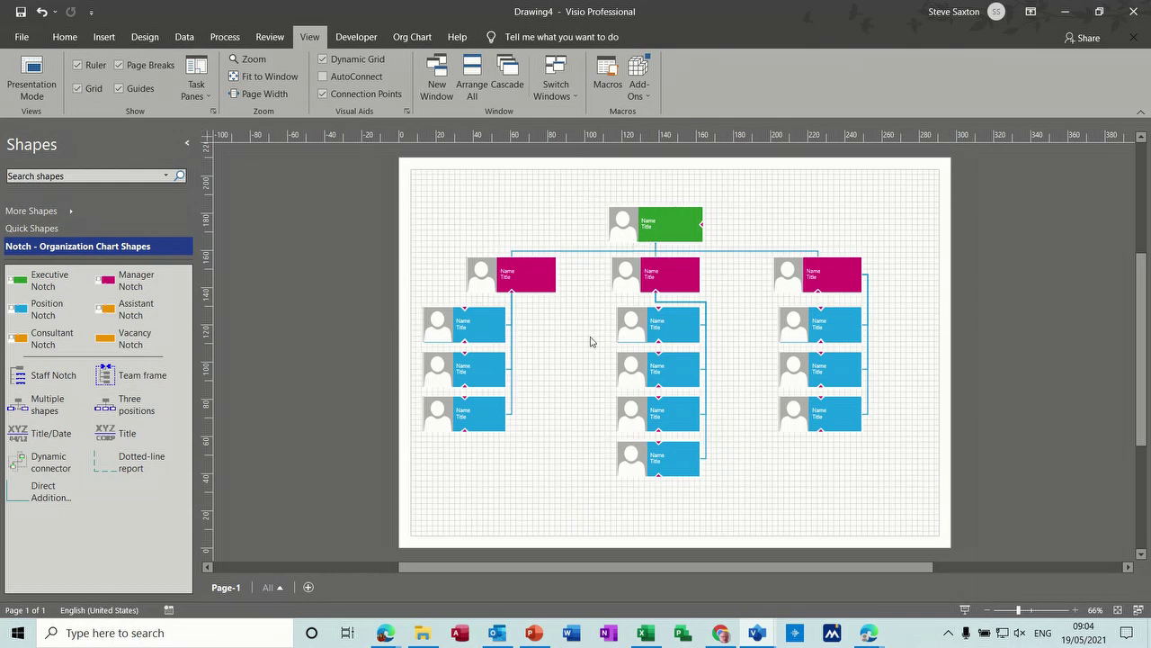
click(412, 37)
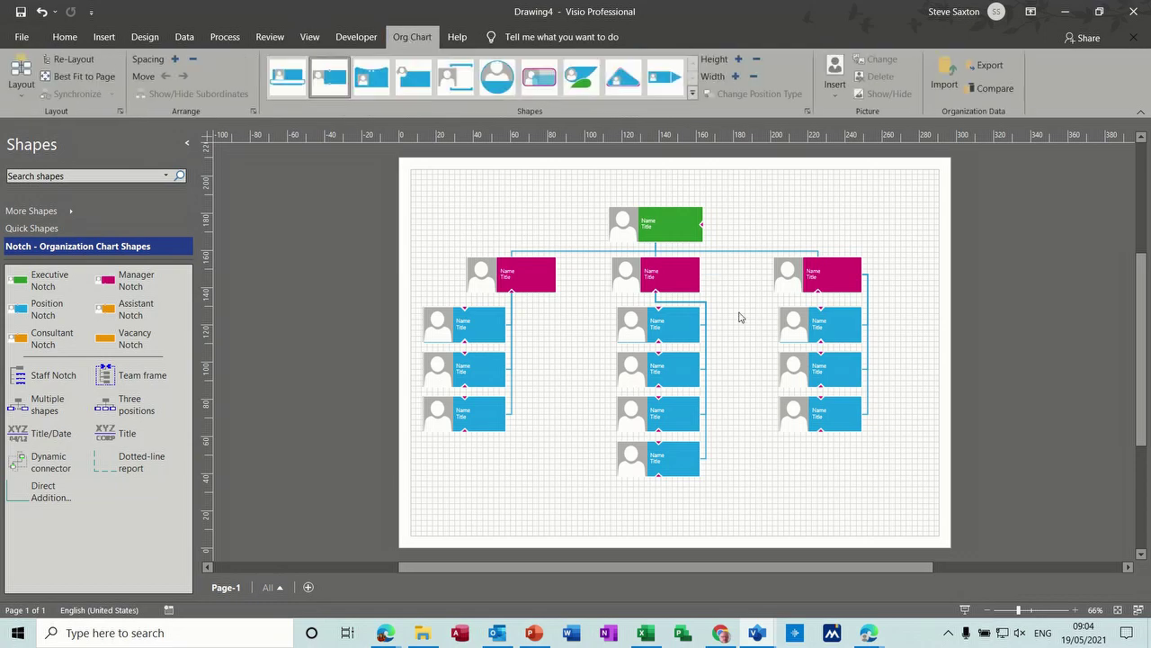
Step: Type the executive's name into the green box's Name field and MD as its Title
click(655, 226)
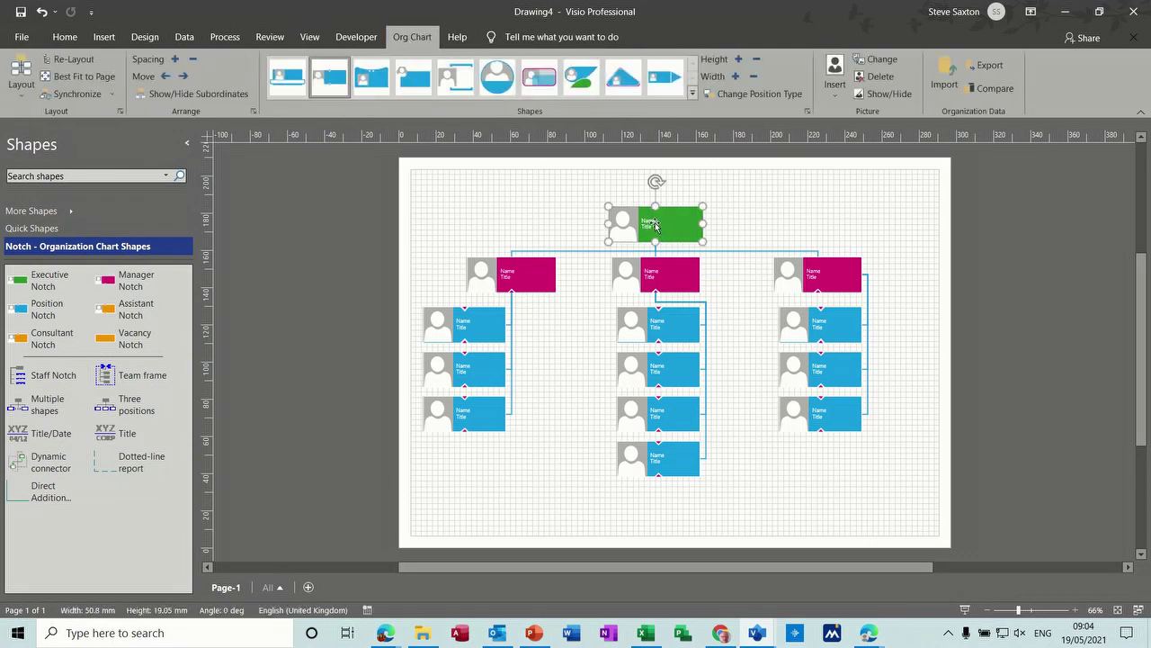
double_click(656, 226)
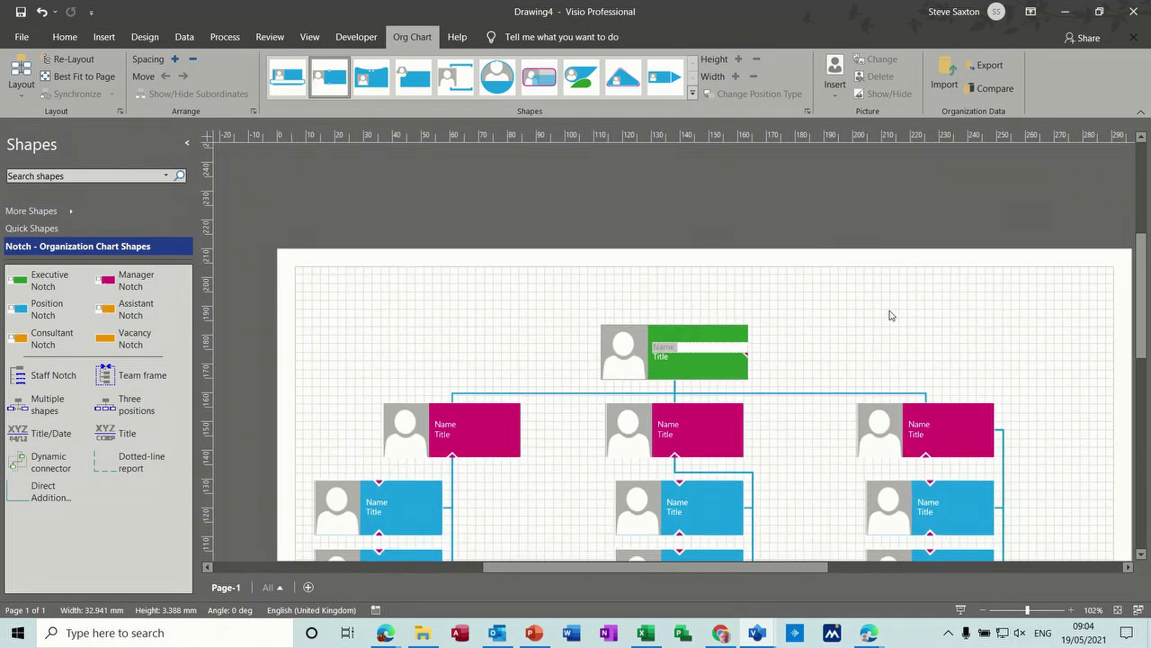
text(Mr Smith)
double_click(664, 360)
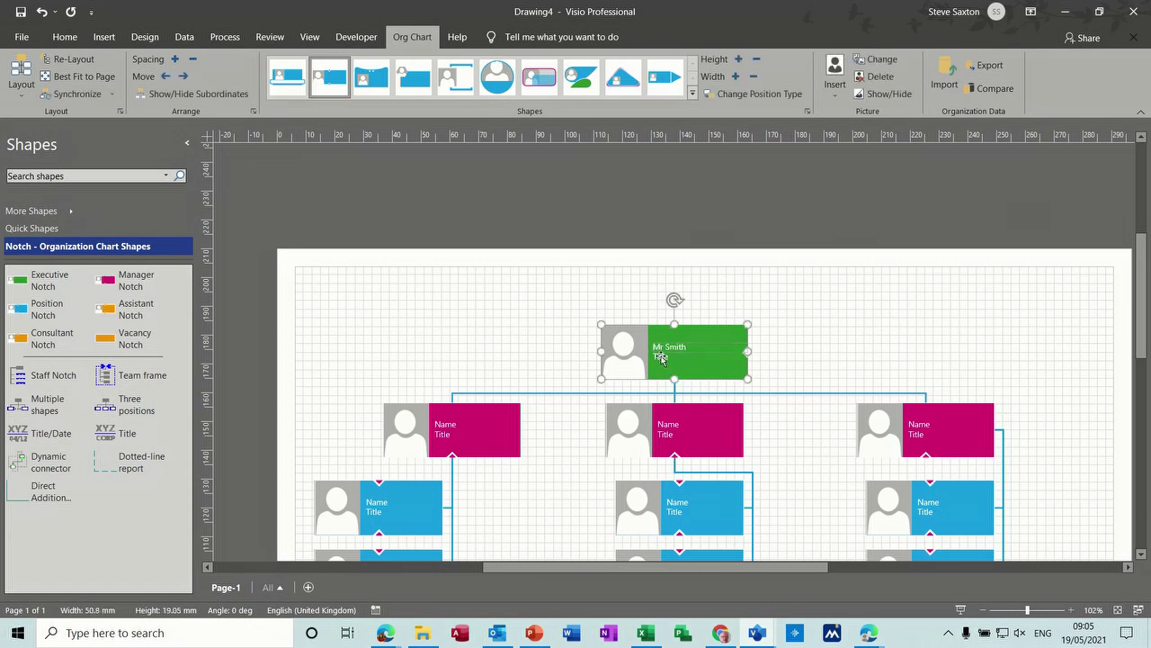
text(MD)
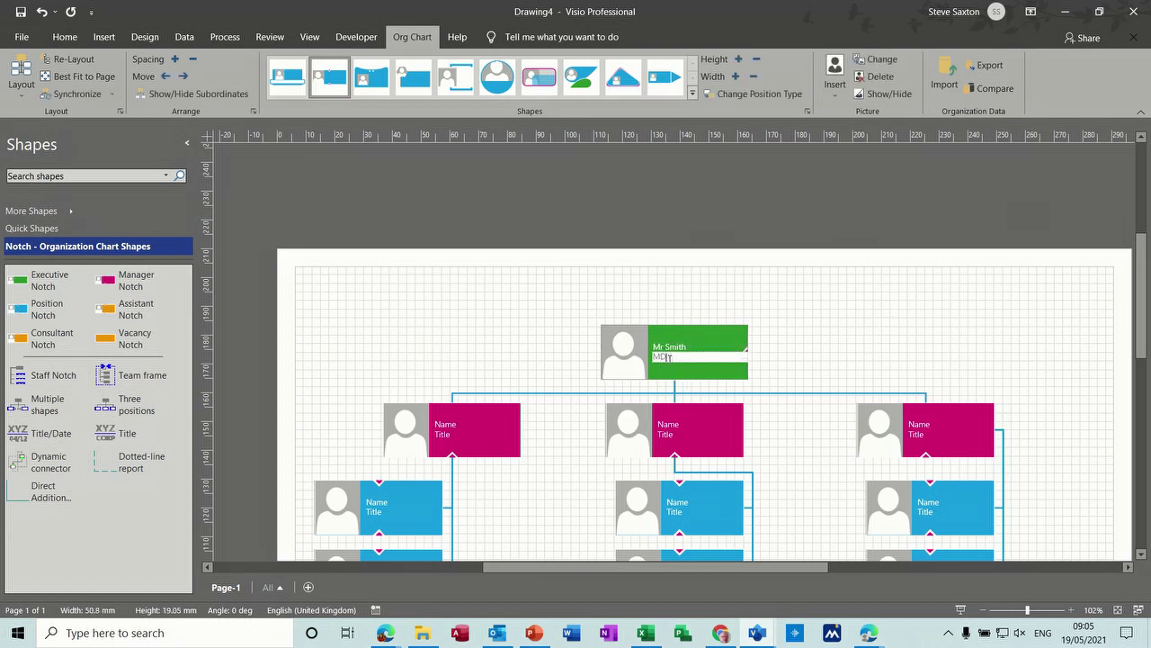
right_click(711, 352)
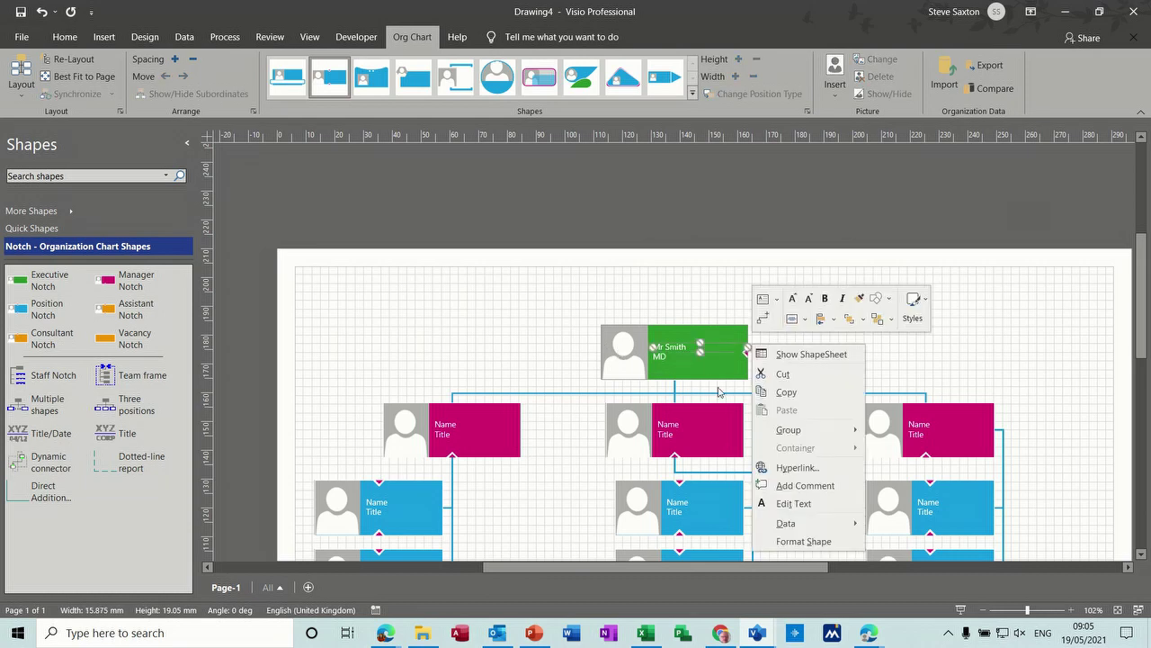
Step: Replace the placeholder silhouette on the green executive shape with a photo via Change Picture
click(692, 304)
right_click(713, 330)
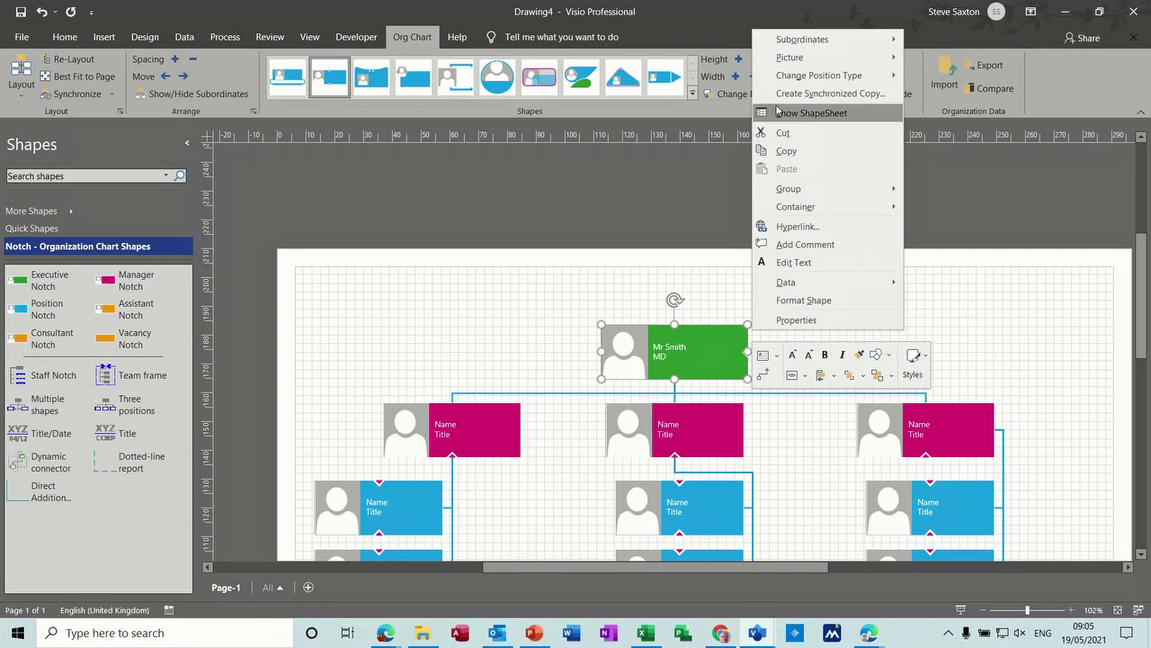
mouse_move(780, 72)
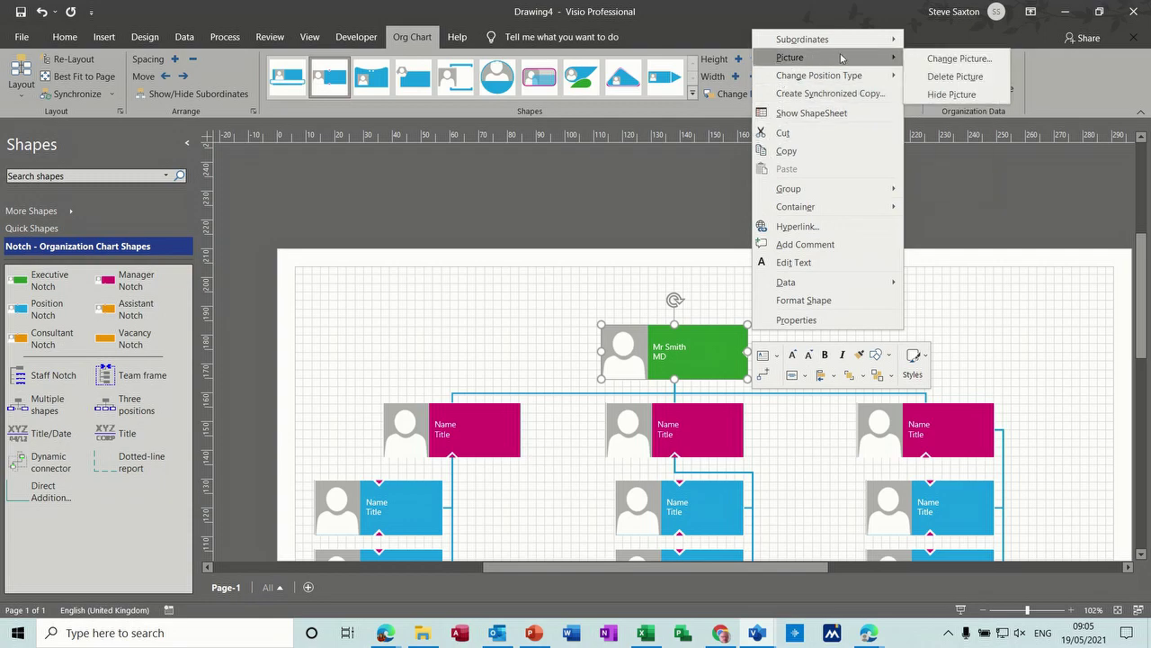
click(930, 60)
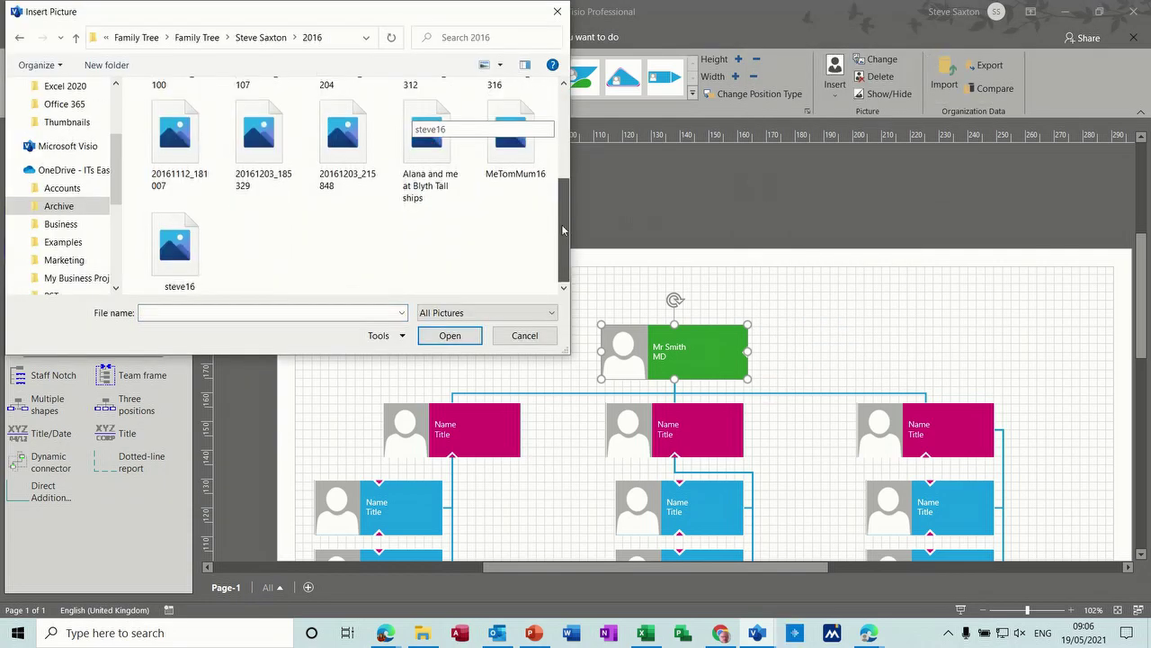
double_click(183, 243)
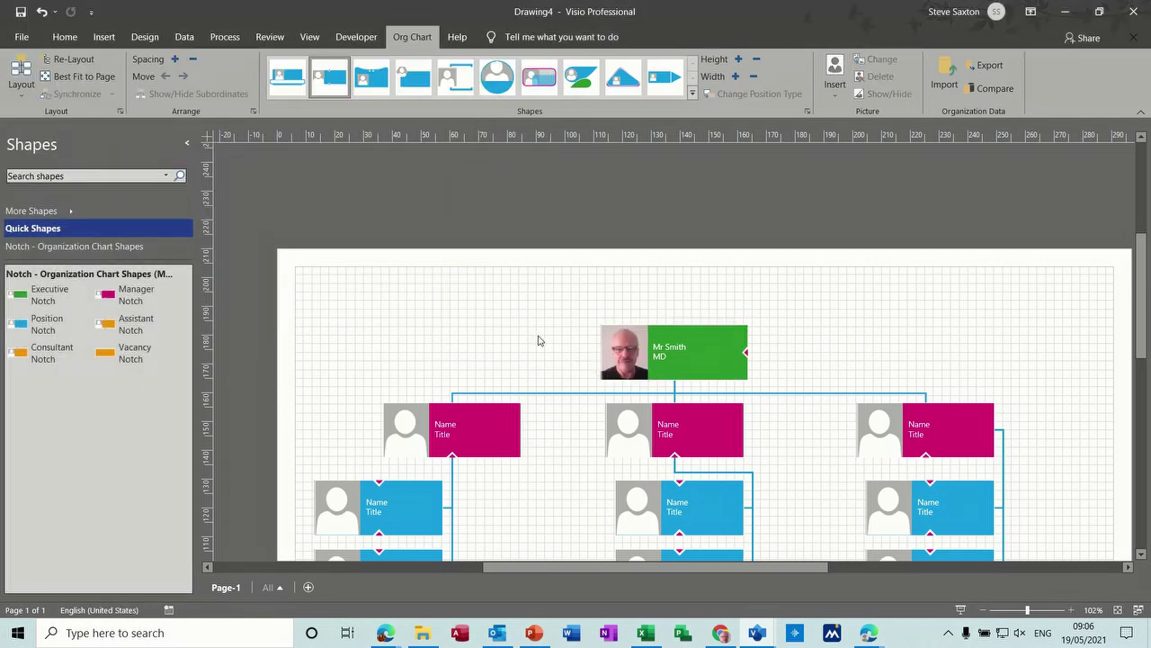
Step: Insert the Blucher portrait from Examples > Archive > PHOTOS > PHOTOS Waterloo into the left manager shape
click(407, 429)
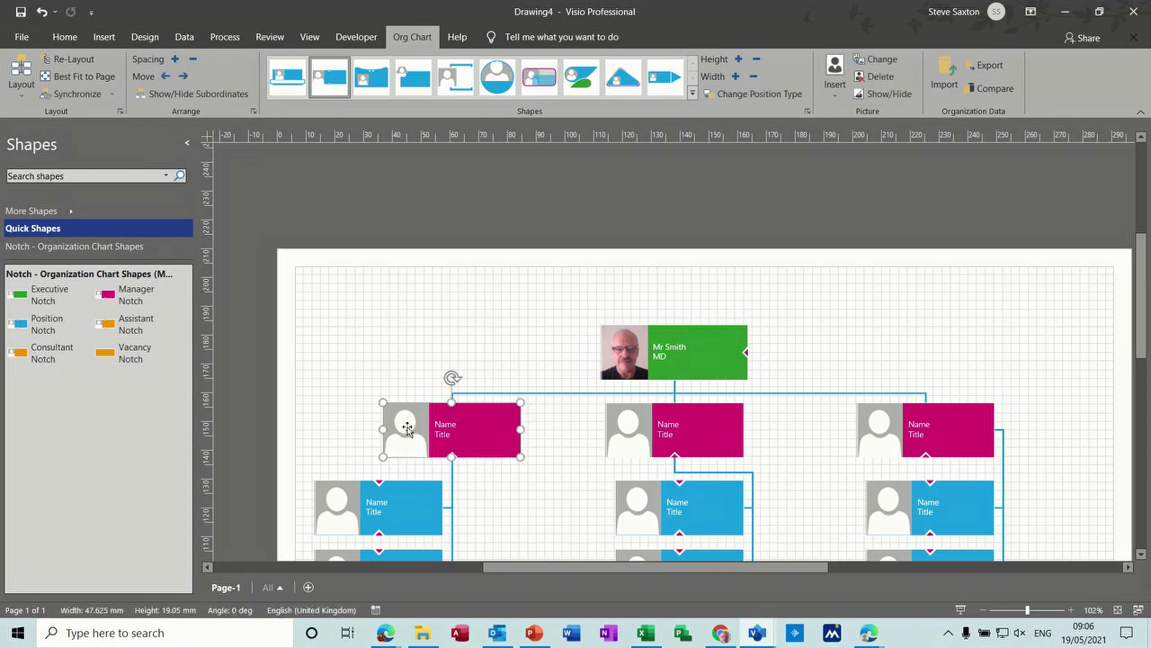
right_click(481, 421)
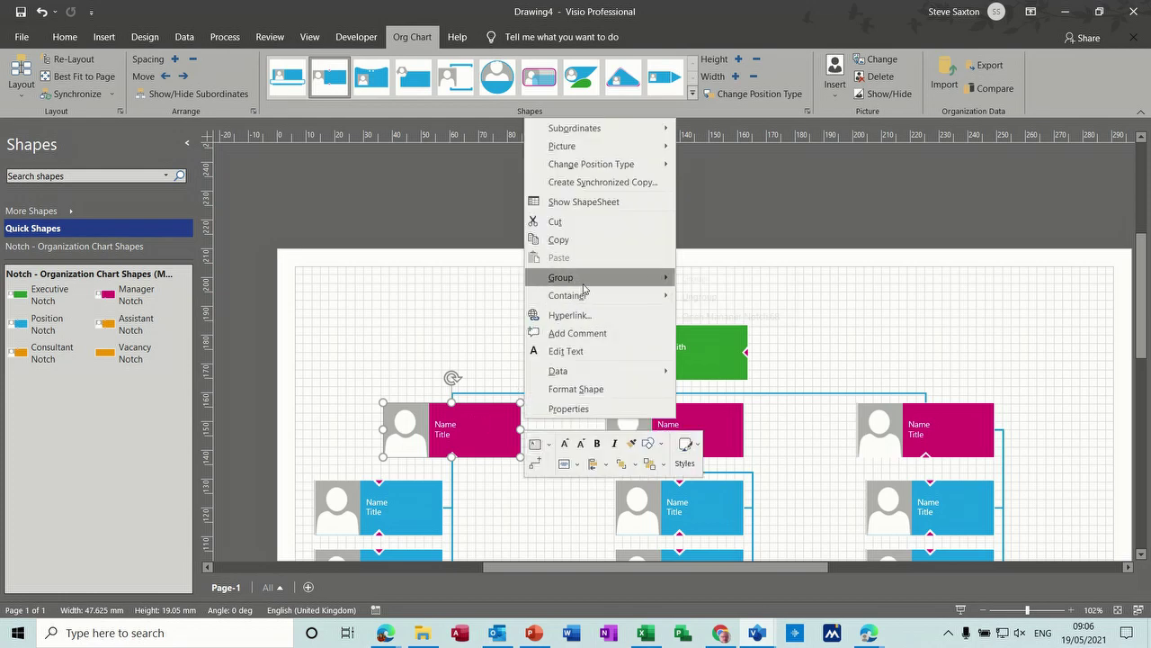
mouse_move(623, 153)
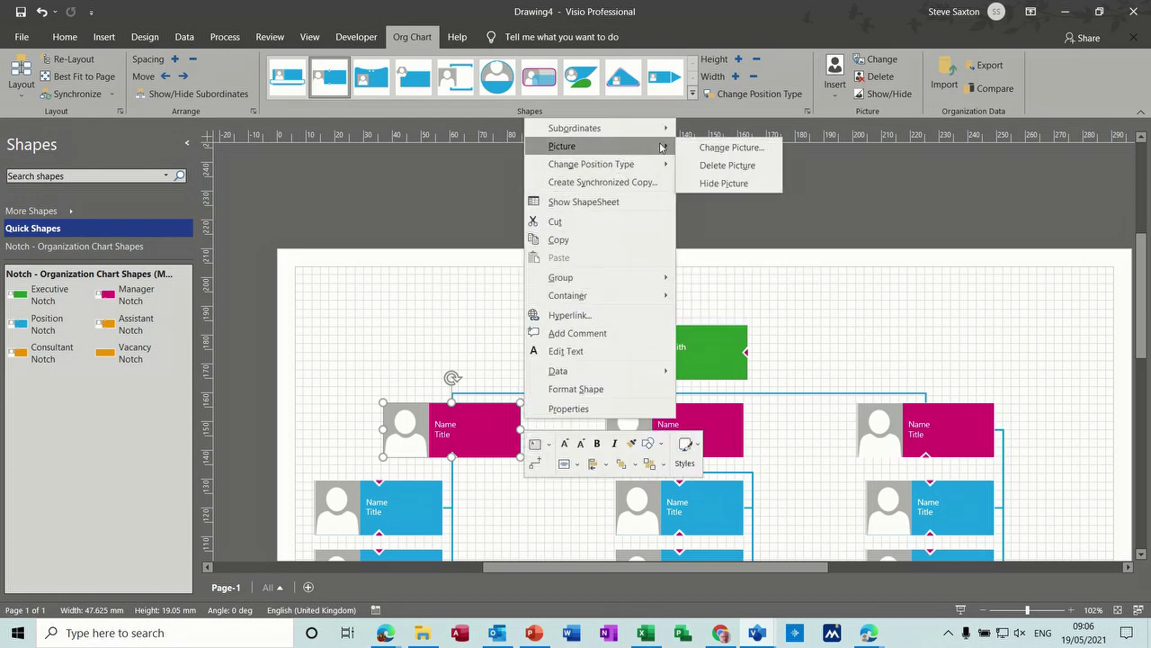
click(707, 150)
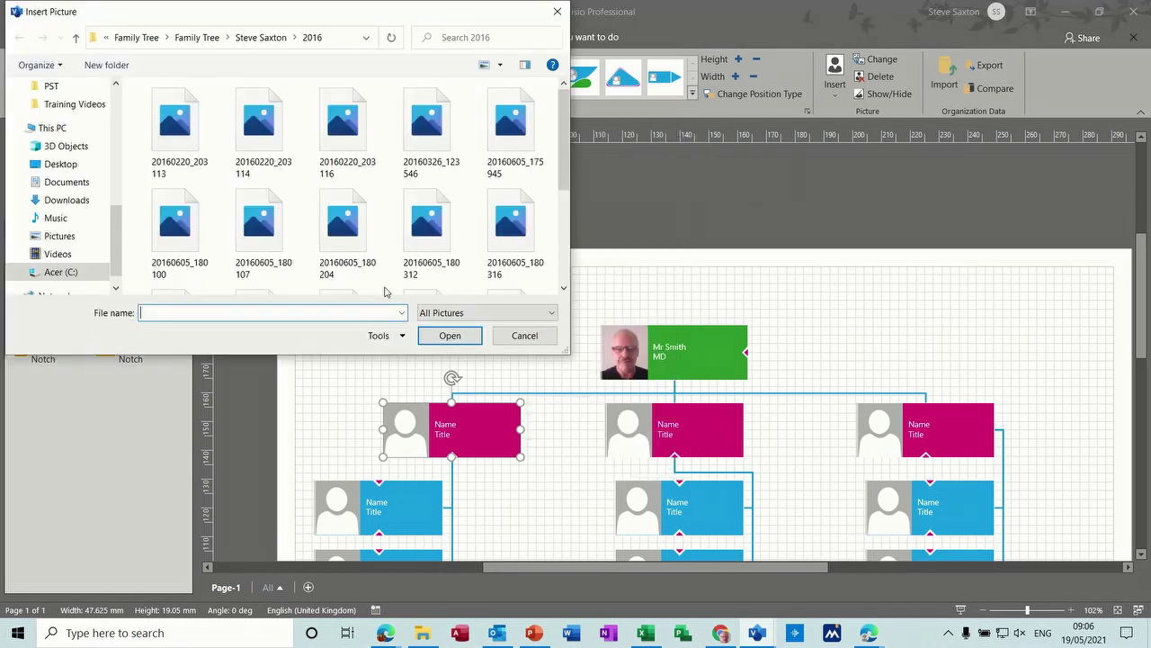
drag(117, 240, 117, 192)
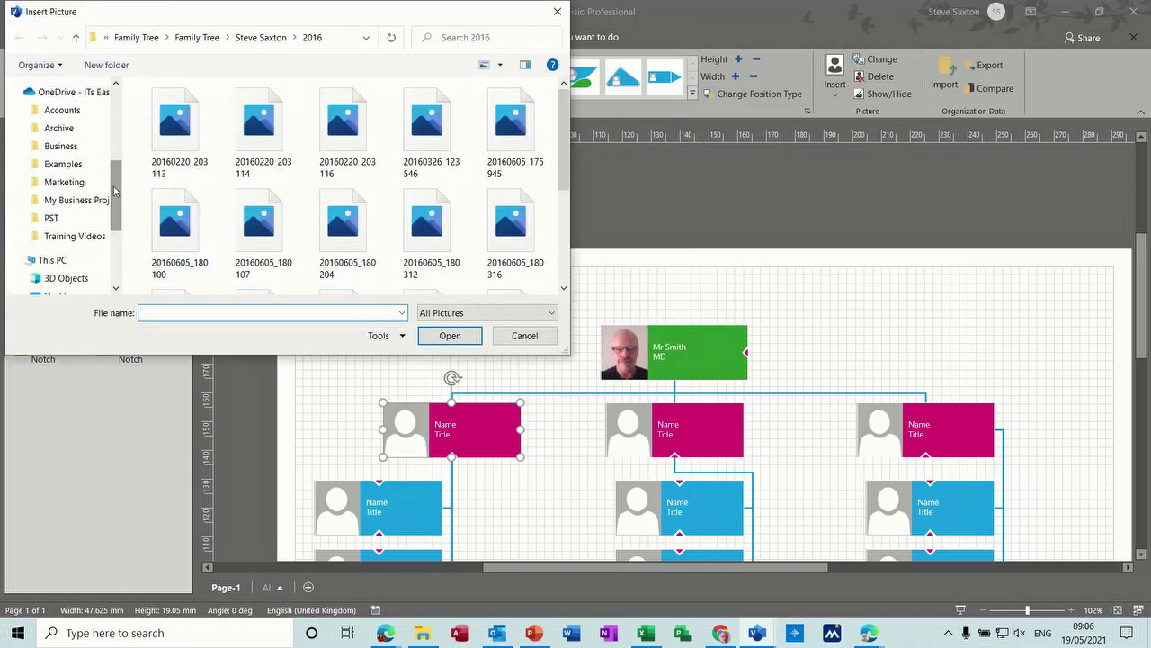
click(77, 169)
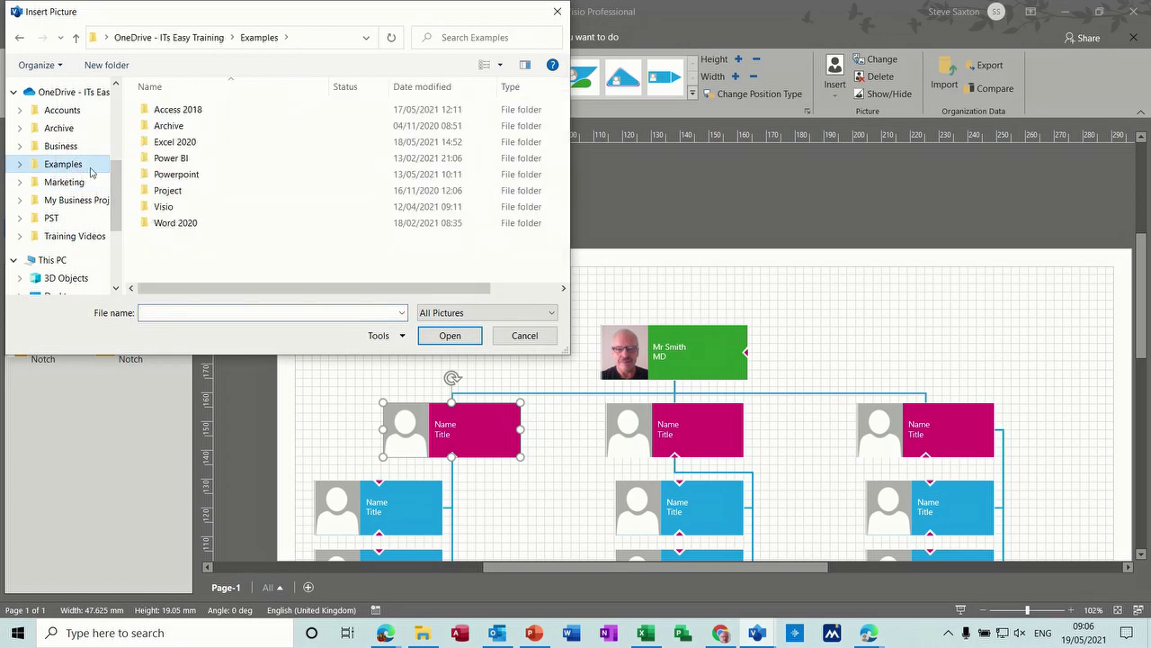
double_click(185, 127)
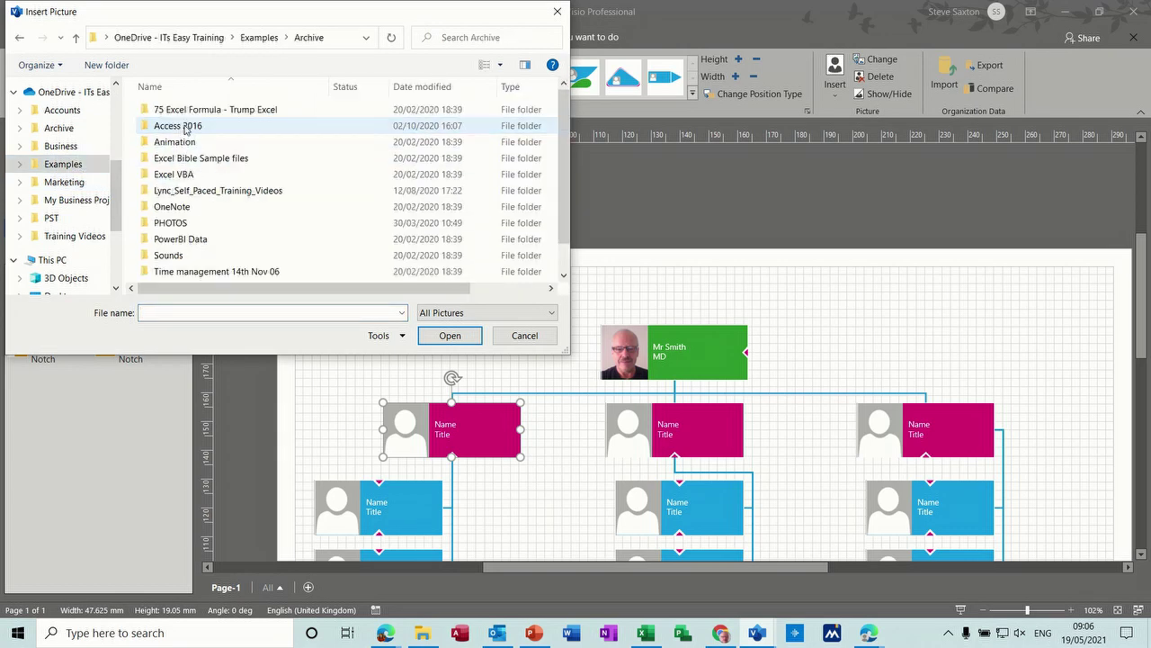
click(187, 225)
double_click(187, 227)
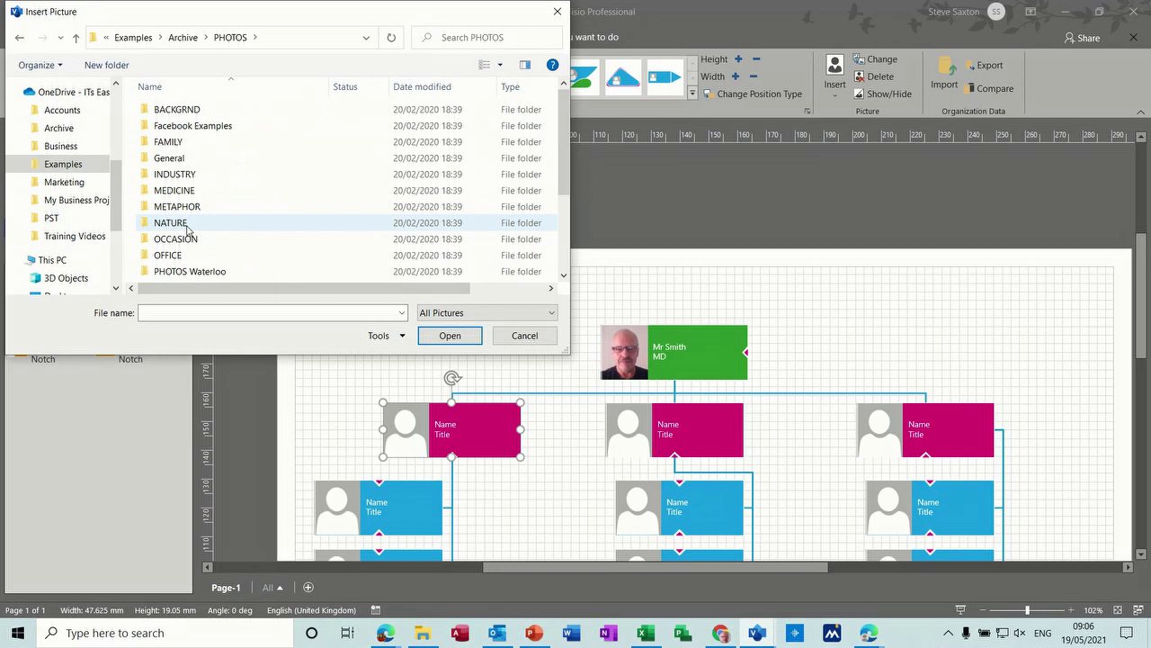
double_click(202, 270)
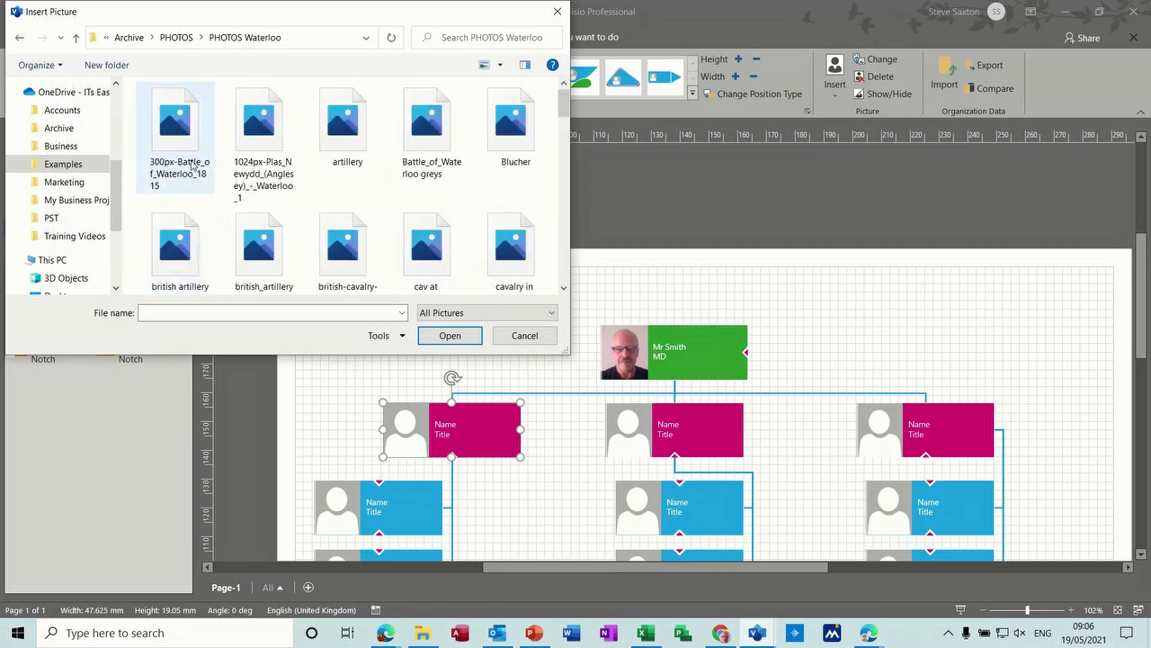
click(504, 145)
double_click(503, 144)
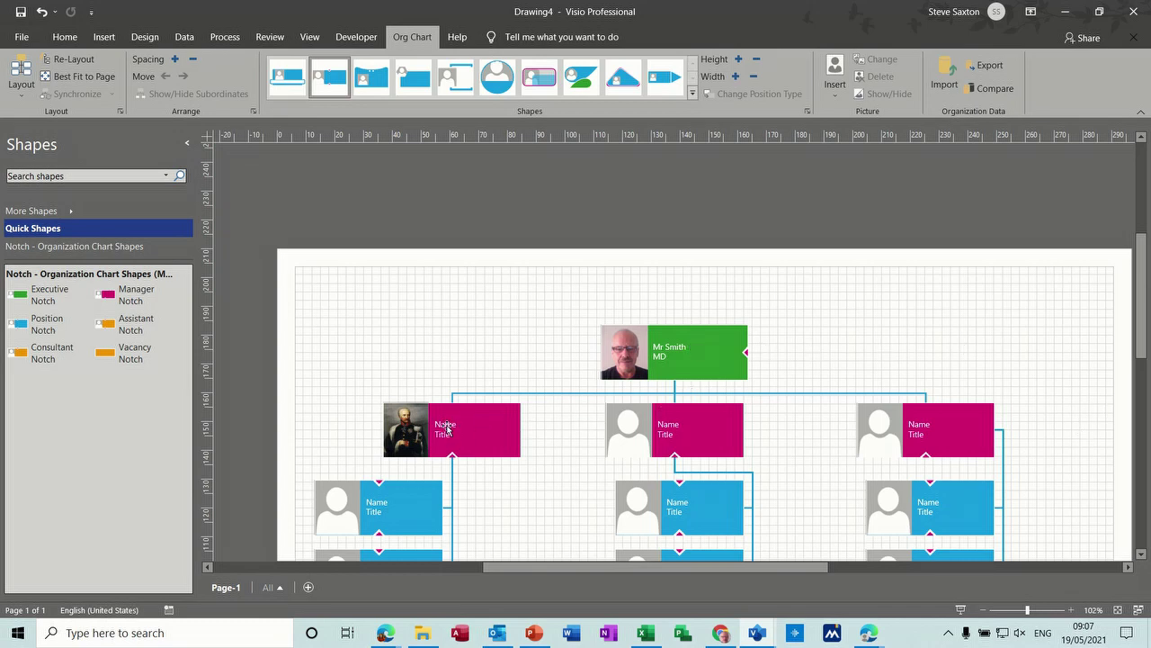
Step: Show the executive shape's Shape Data pane and widen it
click(702, 335)
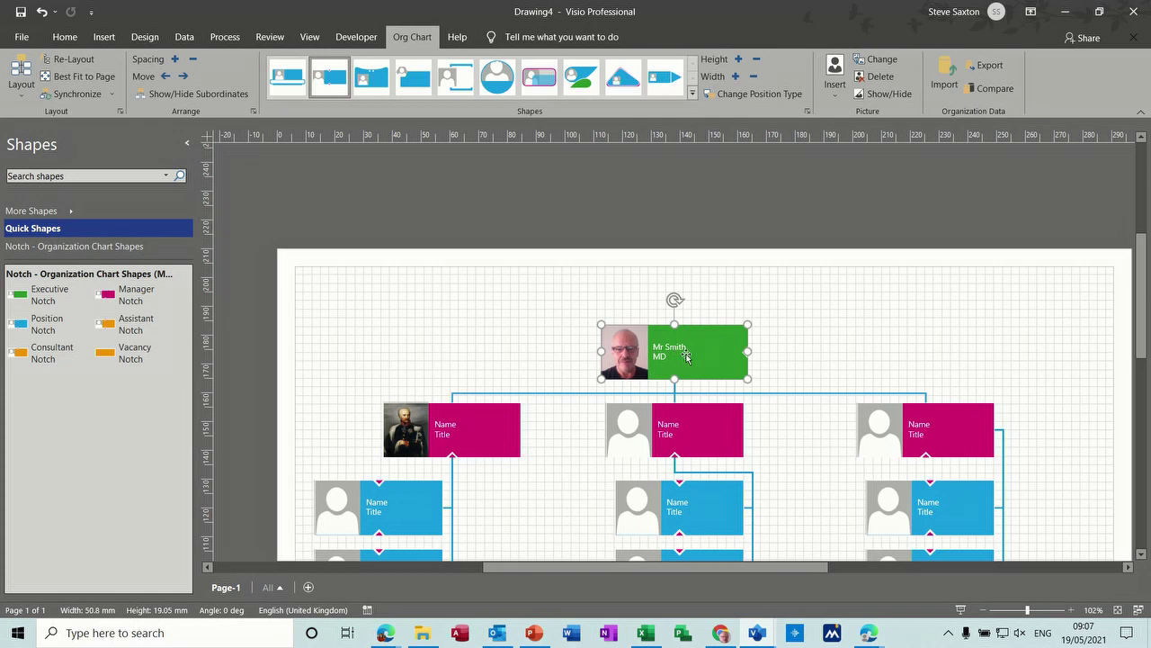
right_click(704, 357)
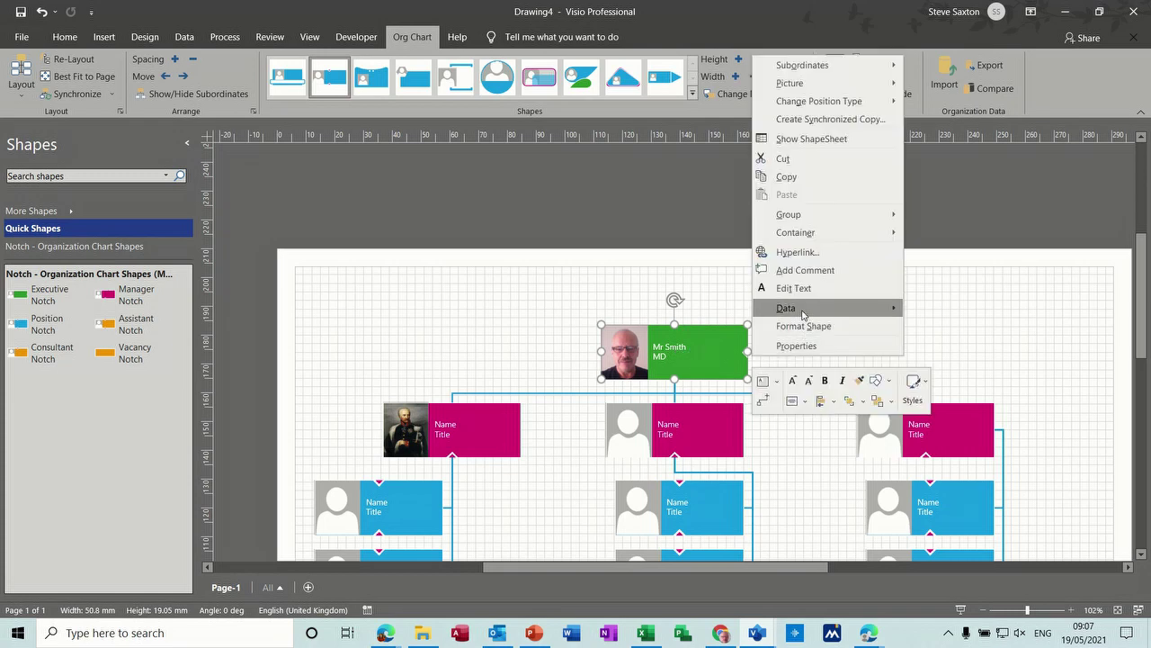
mouse_move(810, 309)
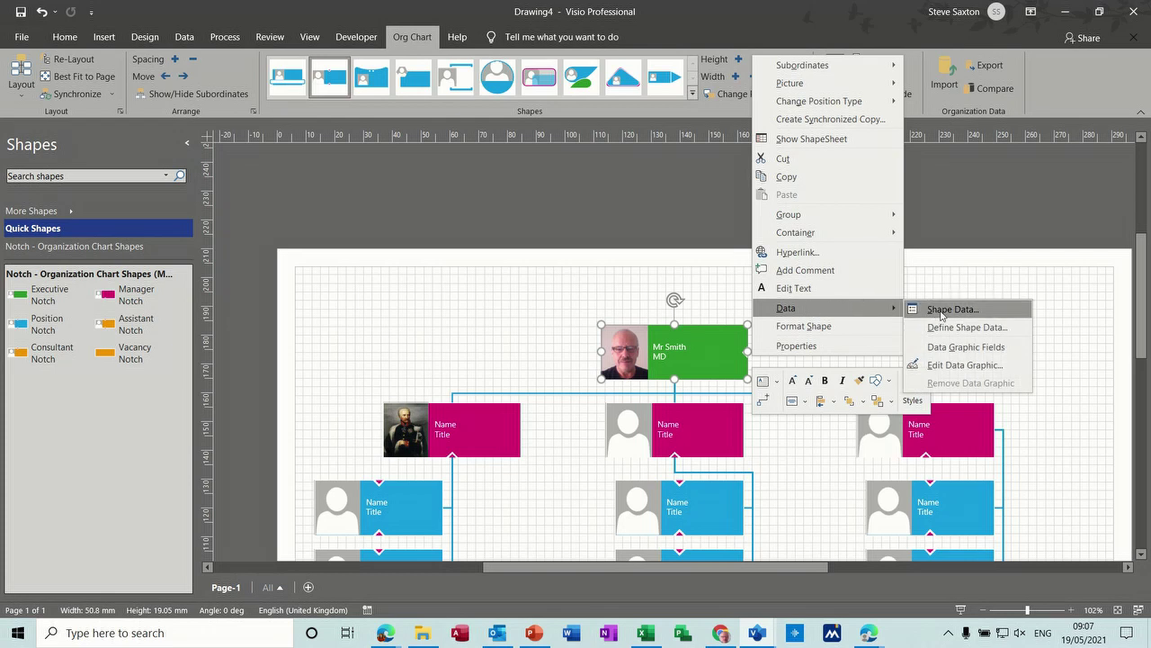
click(942, 312)
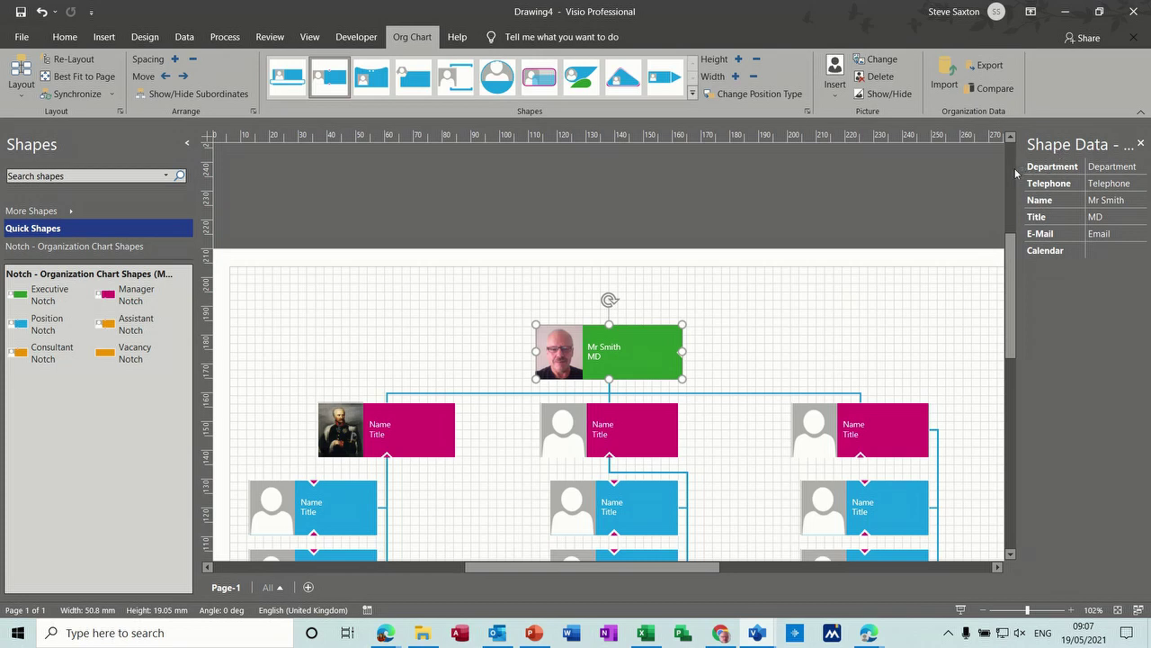
drag(1019, 172, 927, 173)
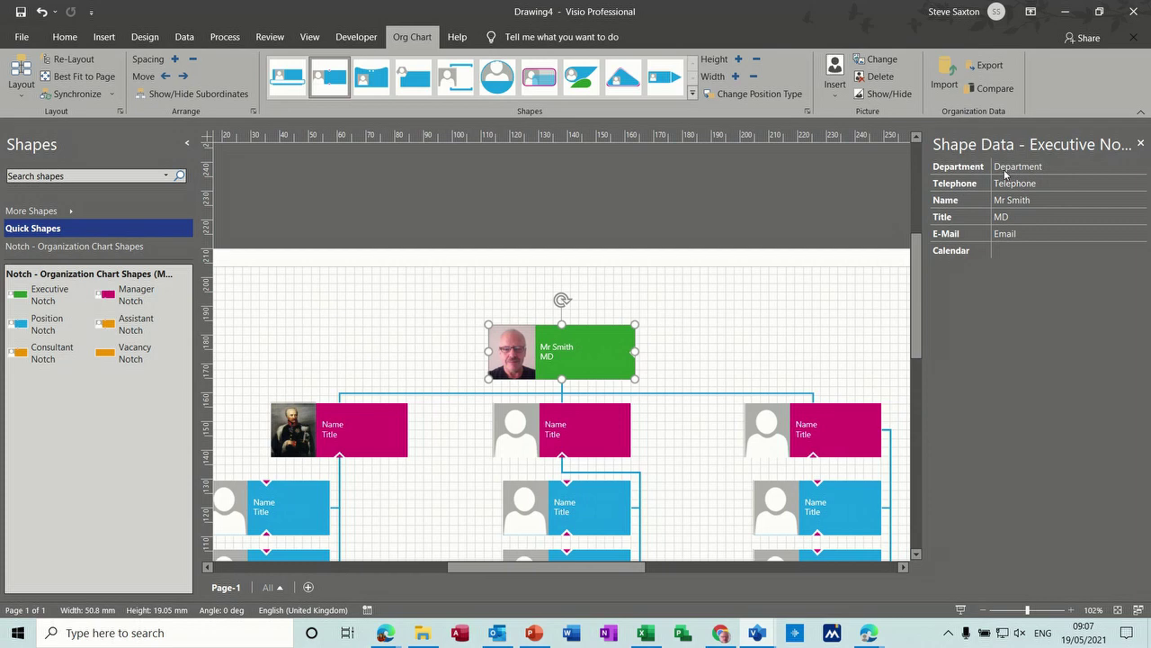
Step: Enter Department HR, a telephone number and an e-mail address for the executive
click(1049, 168)
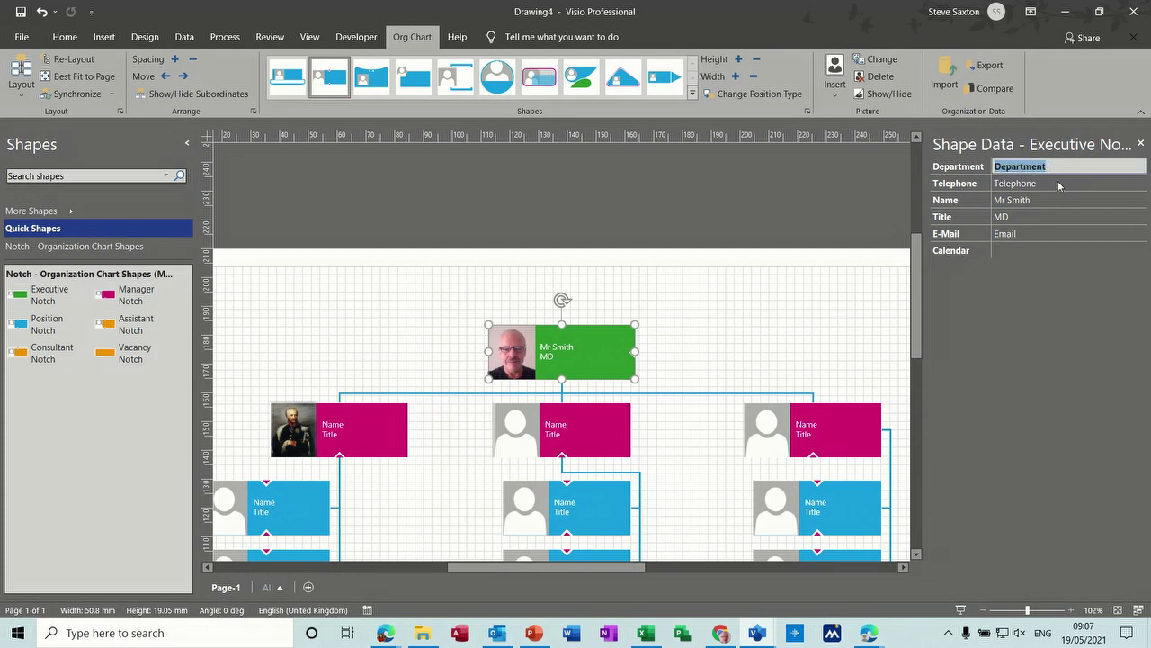
text(HR)
click(1055, 185)
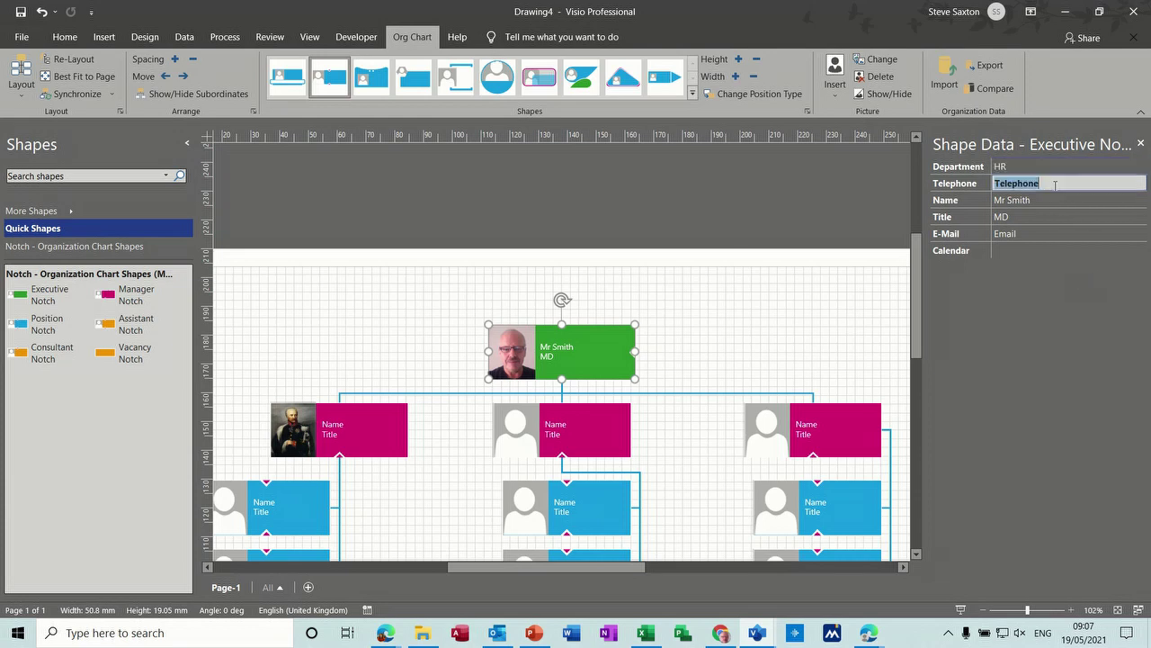
text(343242)
click(1023, 234)
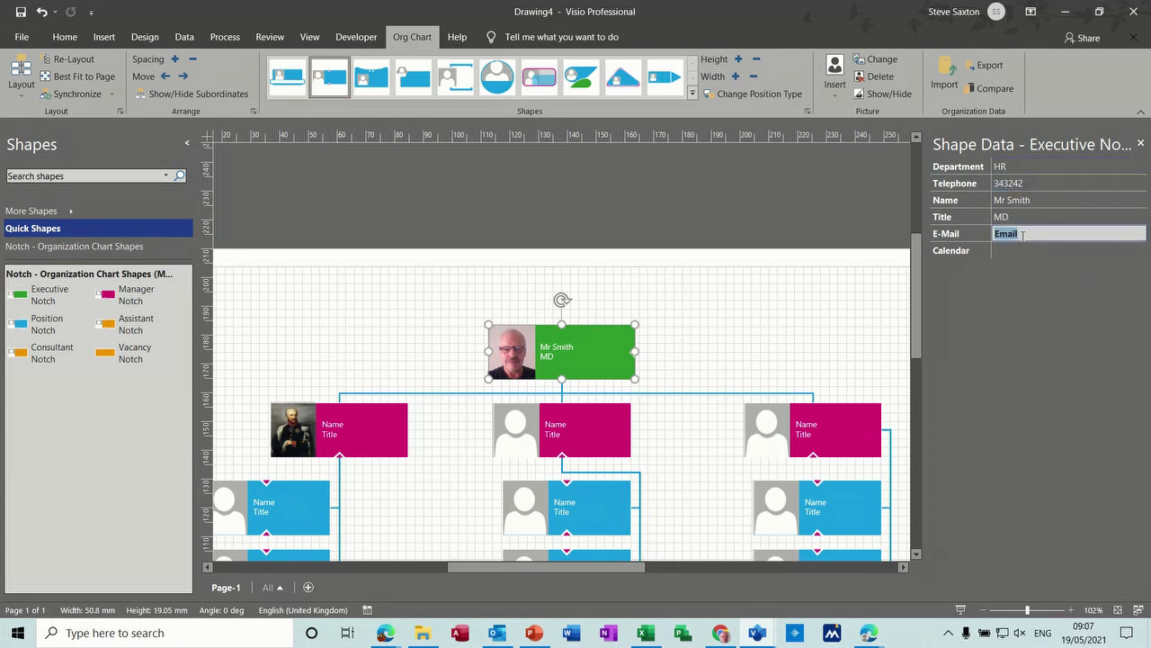
click(1001, 252)
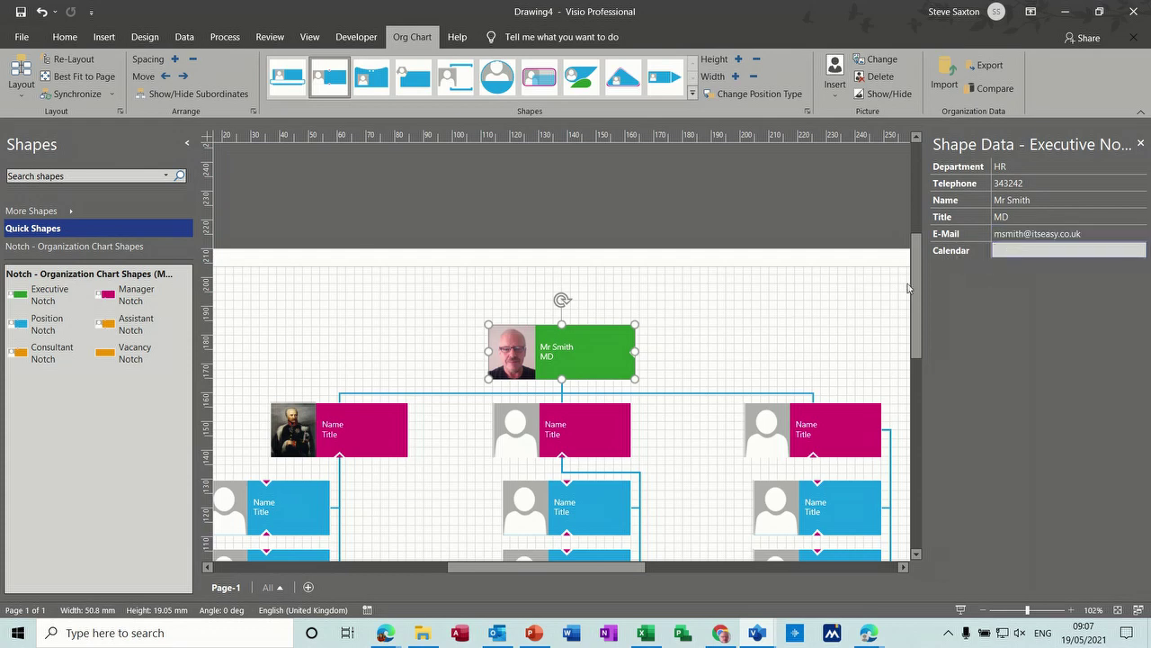
Step: Define a new Salary shape data field of type Currency in £2.75 format
right_click(607, 357)
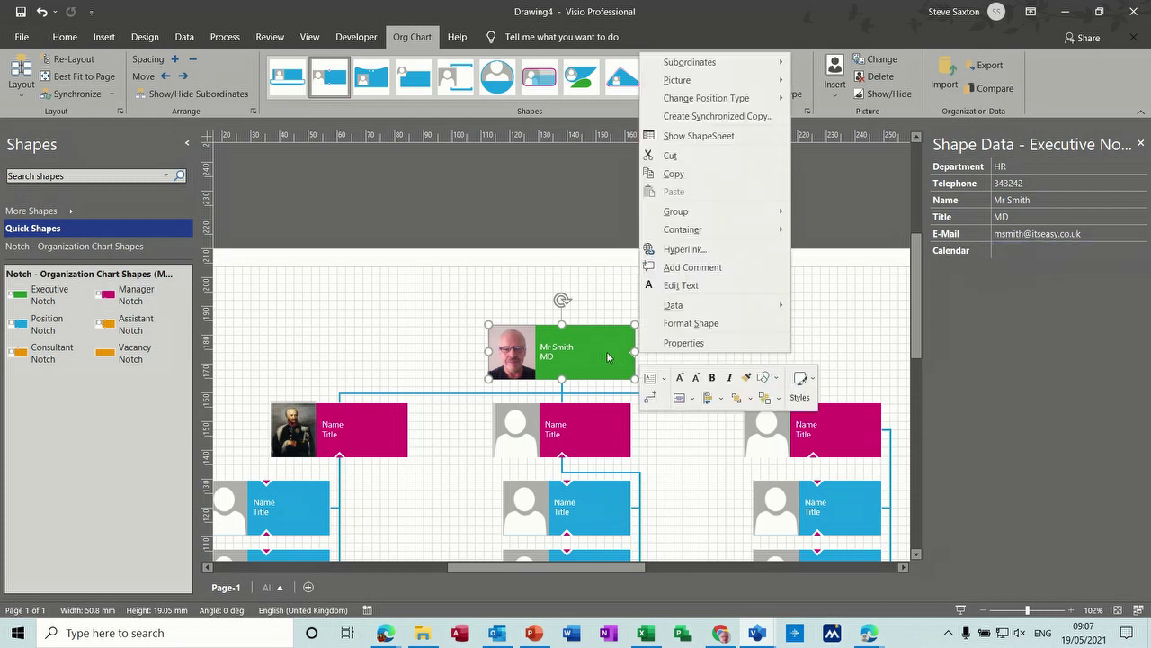
mouse_move(689, 313)
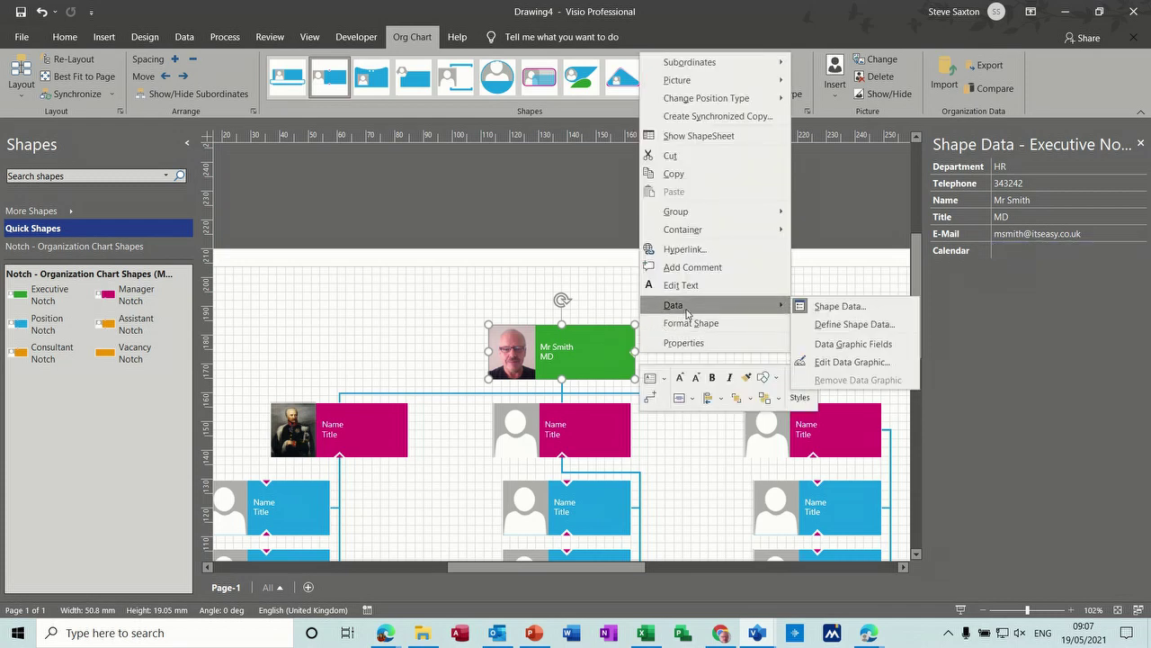
click(820, 325)
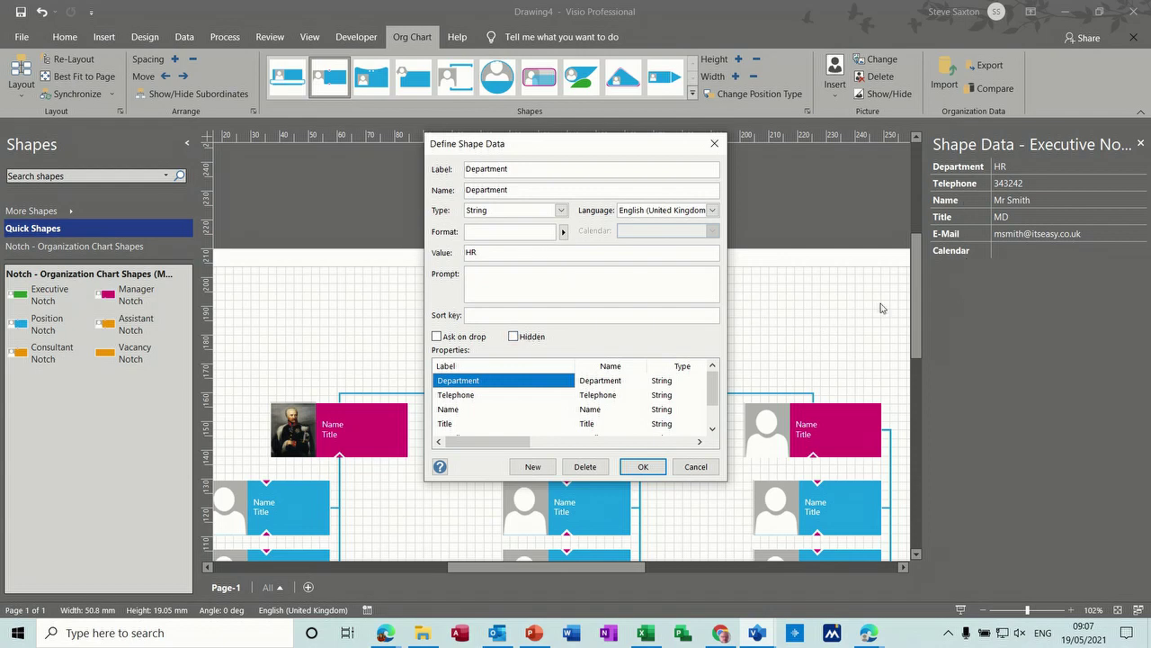
click(532, 467)
text(Salary)
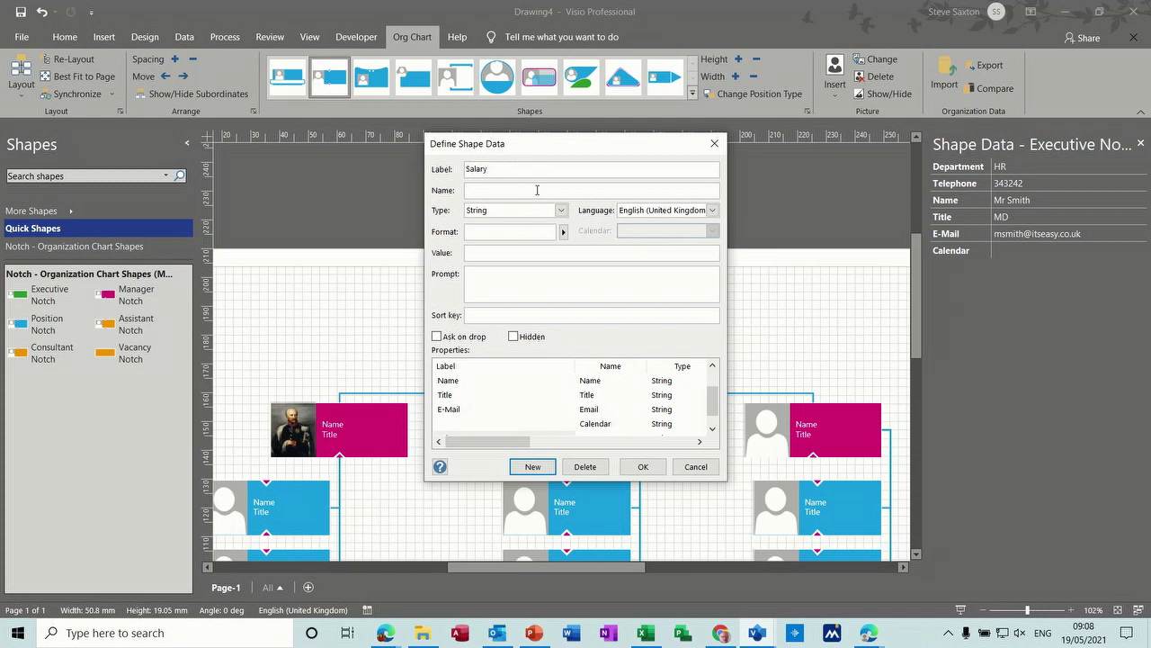
click(560, 210)
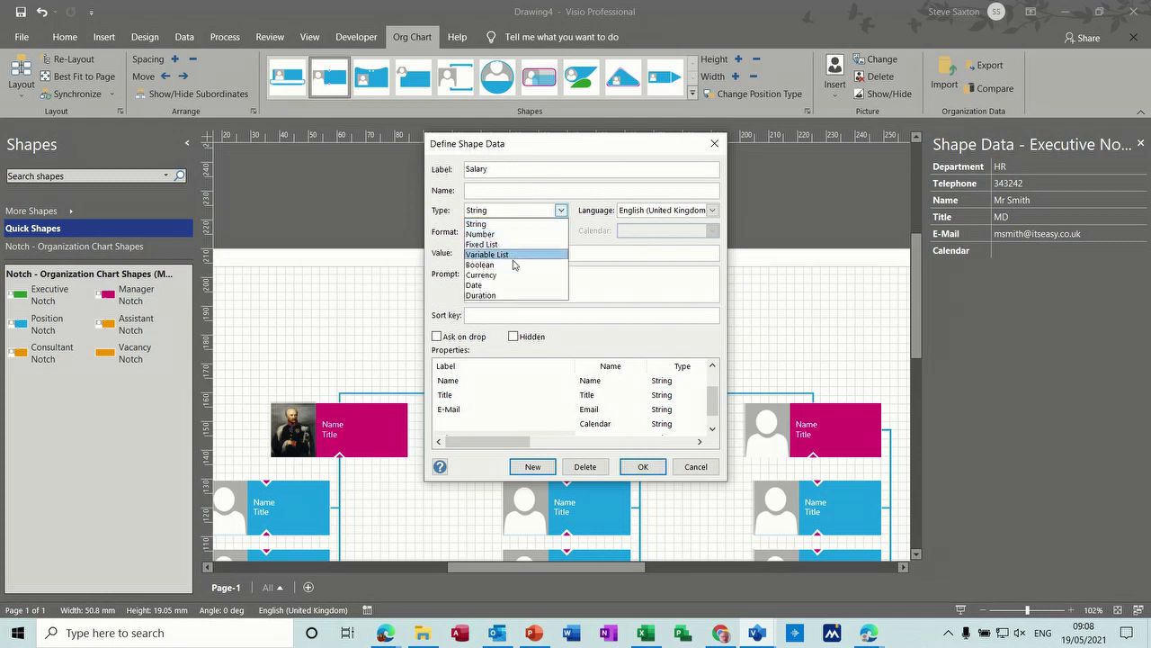
click(510, 274)
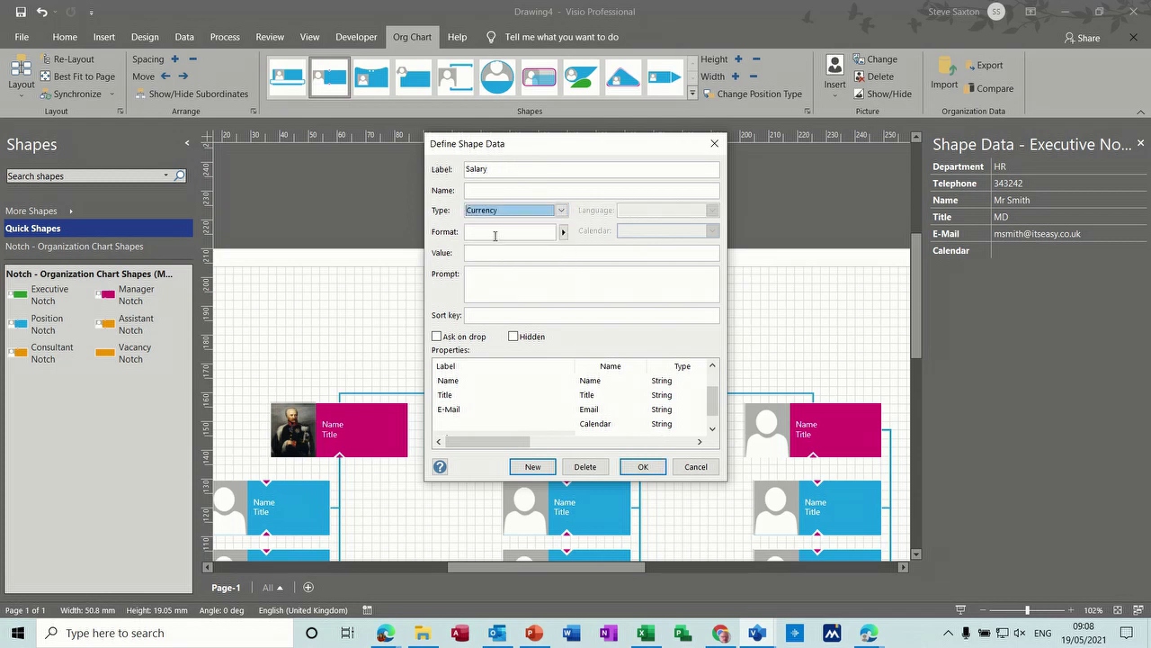
click(562, 232)
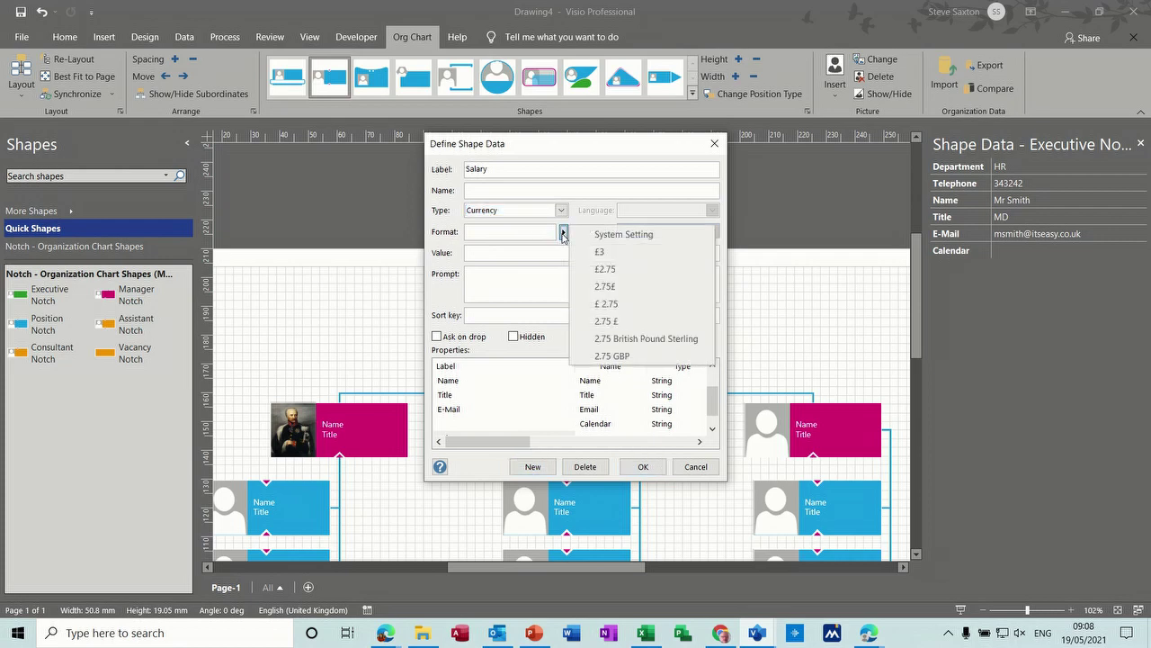
click(619, 270)
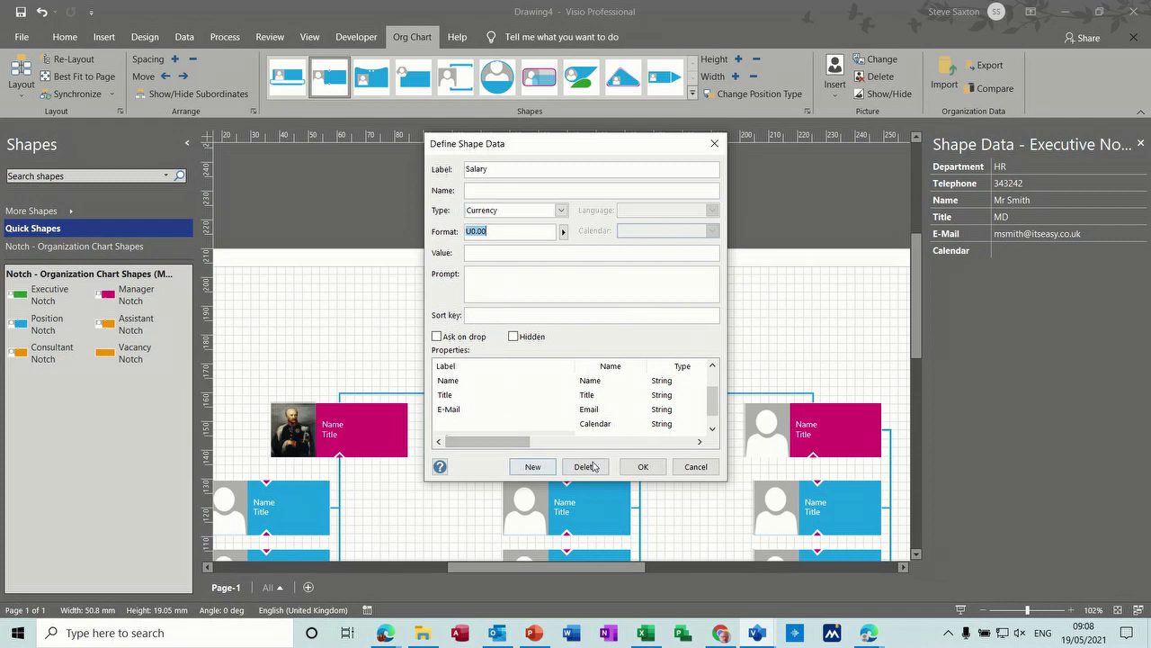
click(643, 466)
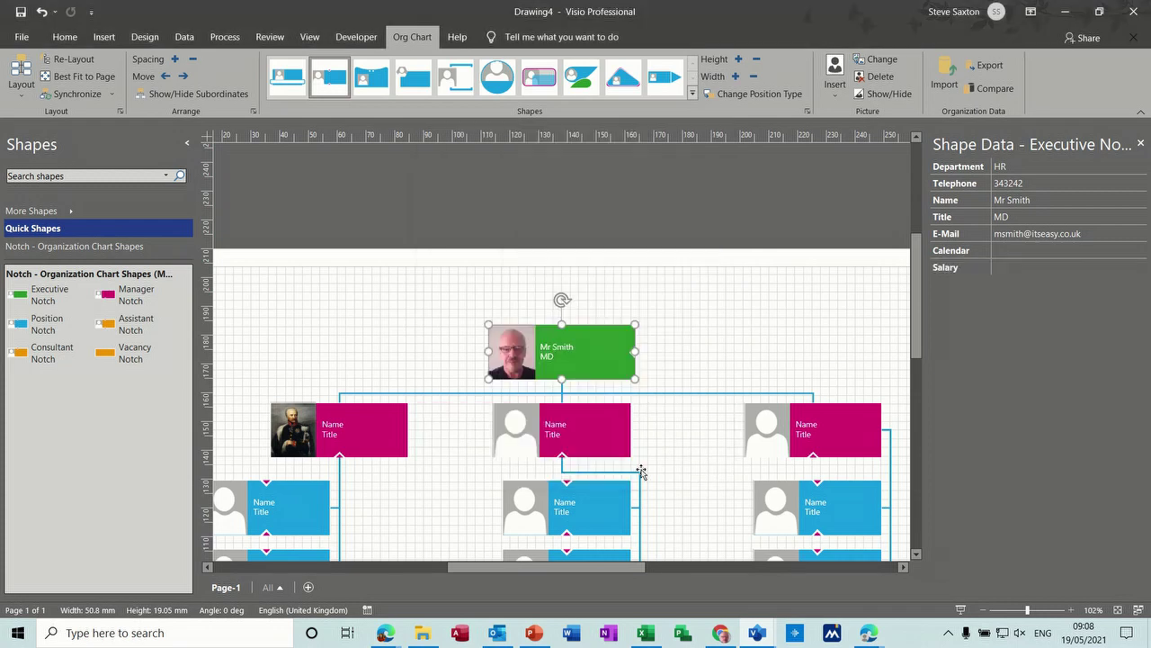
Step: Set the executive's Salary value to £200000.00
click(1005, 267)
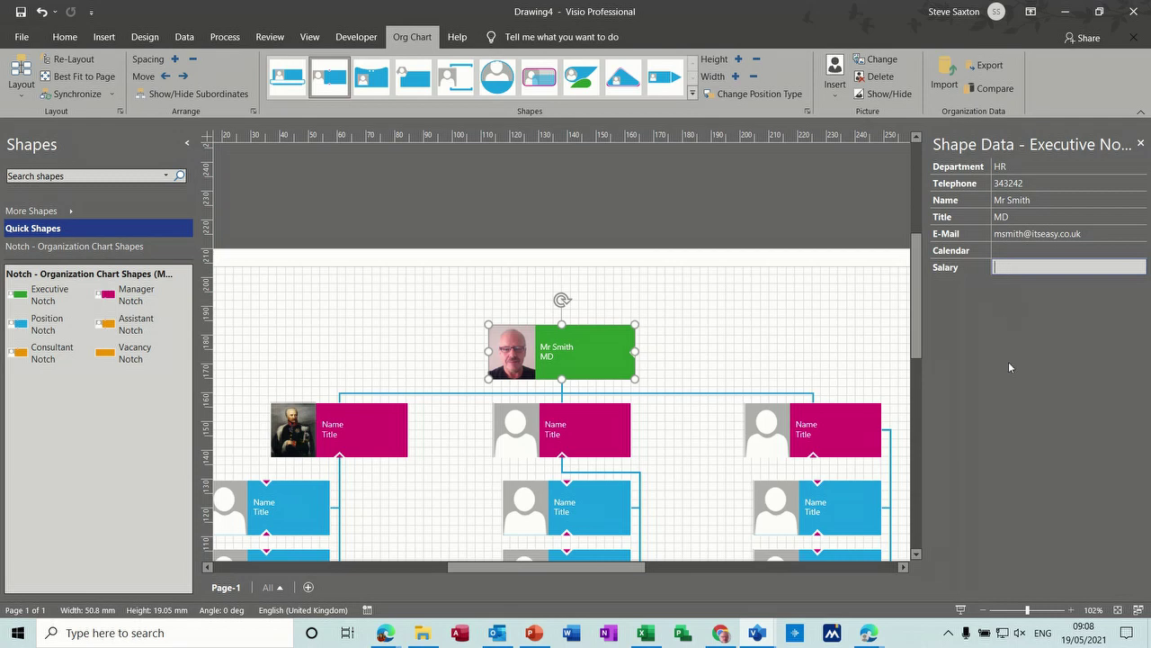
text(200000)
click(1015, 252)
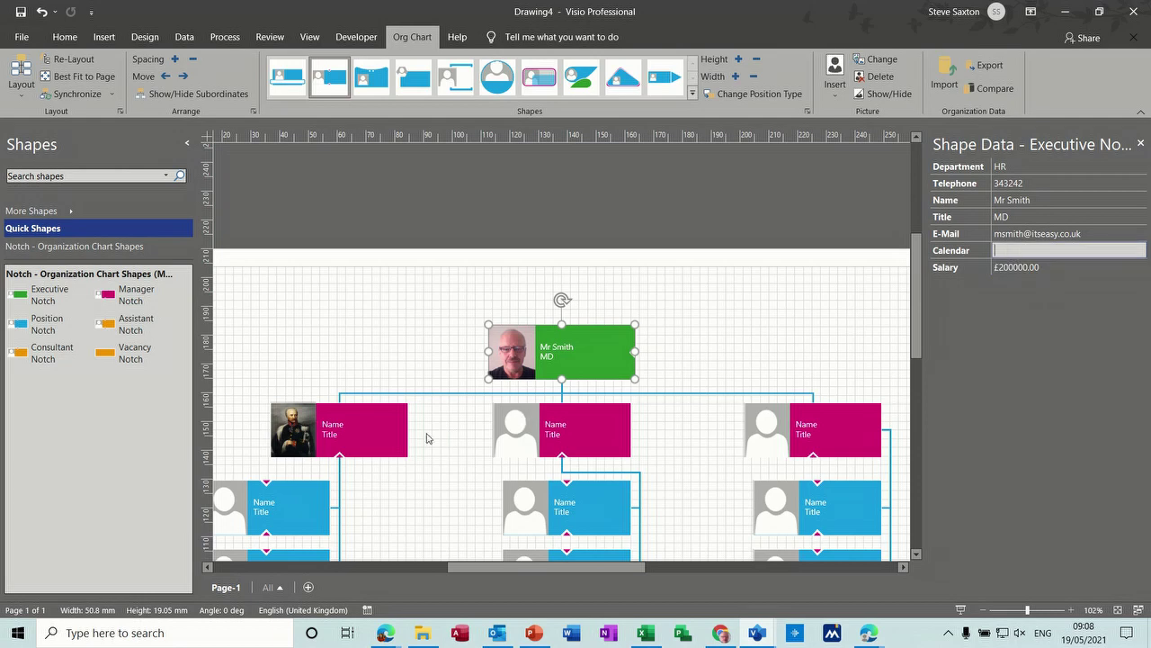
click(390, 434)
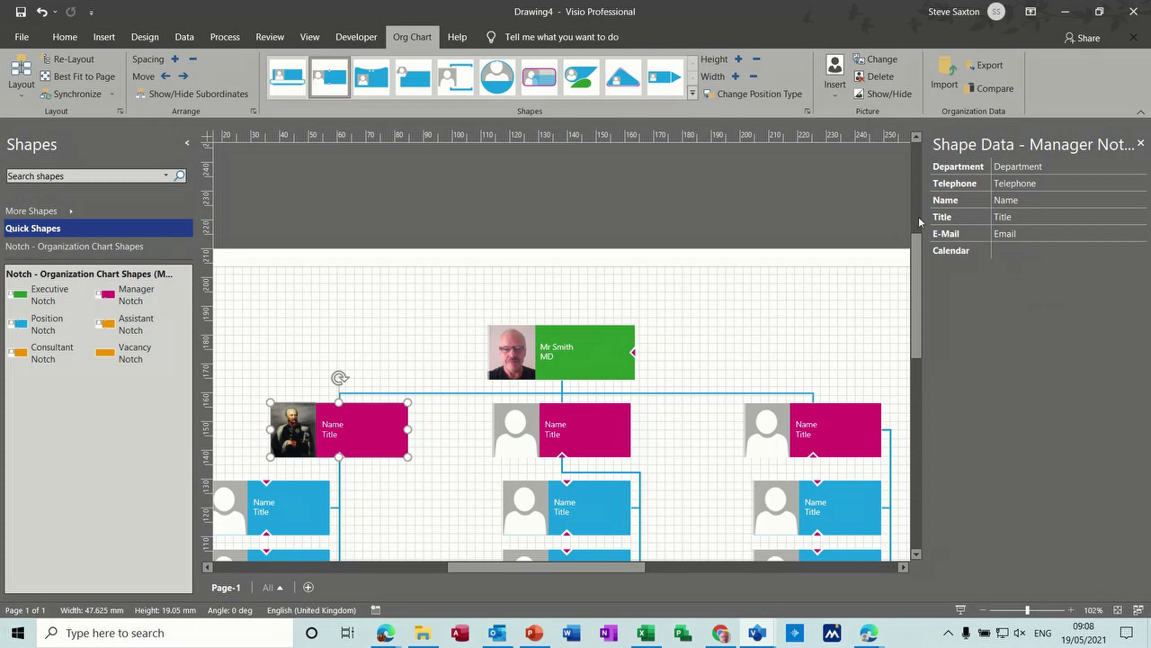
Step: Define a Currency-type Salary field on the left manager shape and enter 123000
right_click(381, 426)
mouse_move(494, 384)
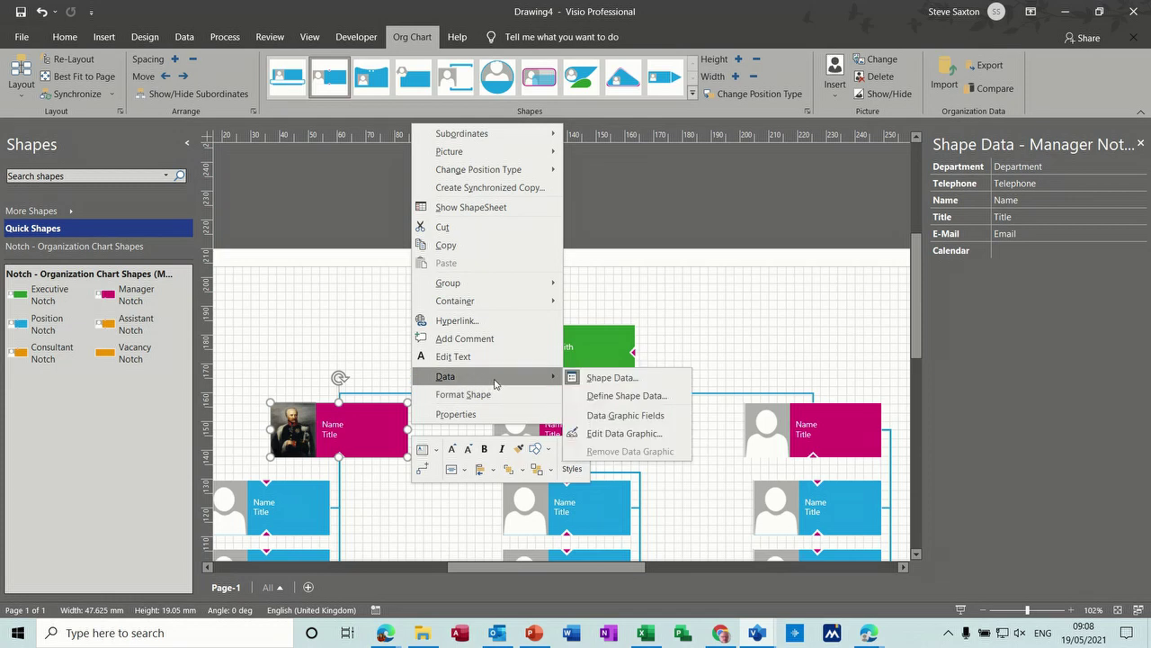
click(611, 399)
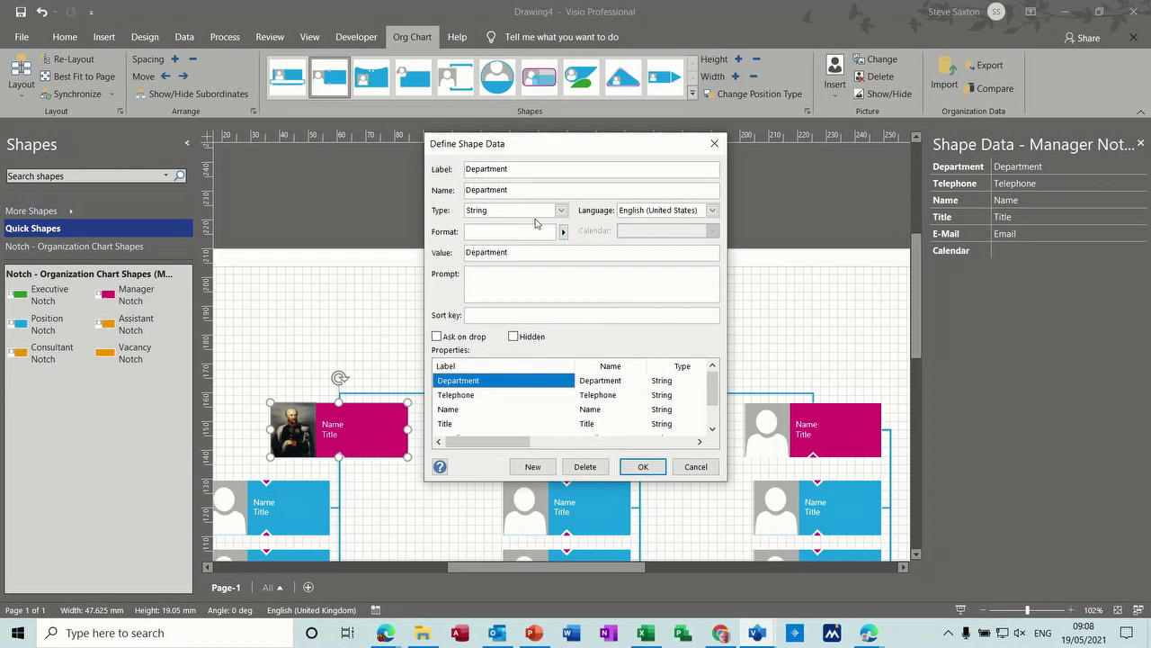
click(532, 466)
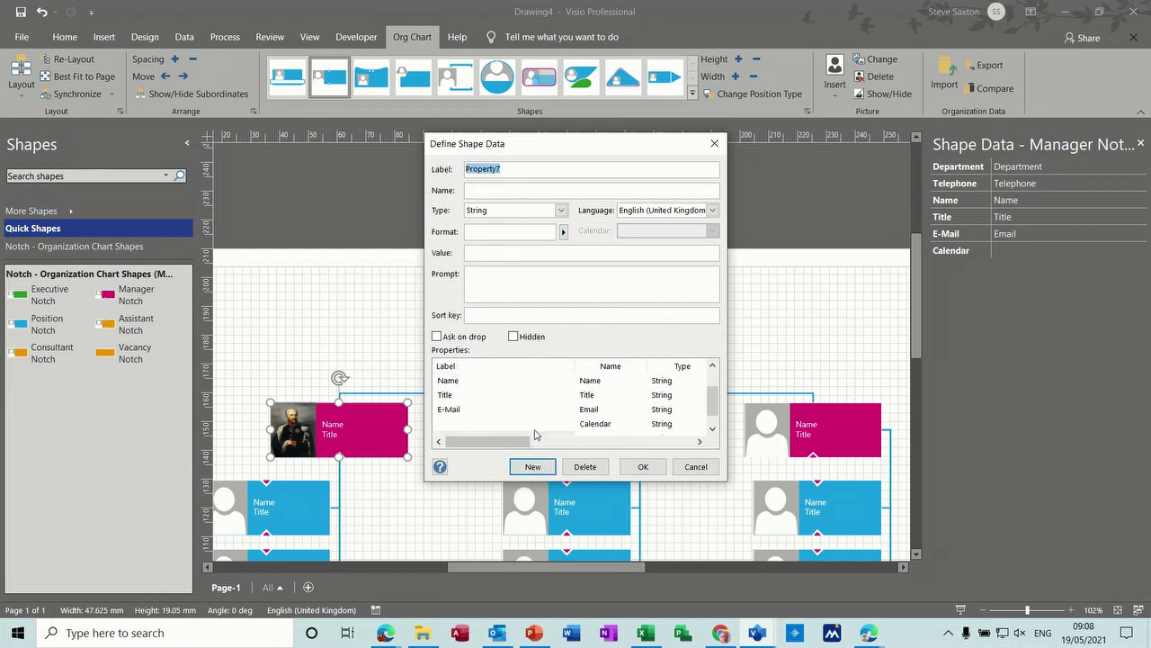
text(Salary)
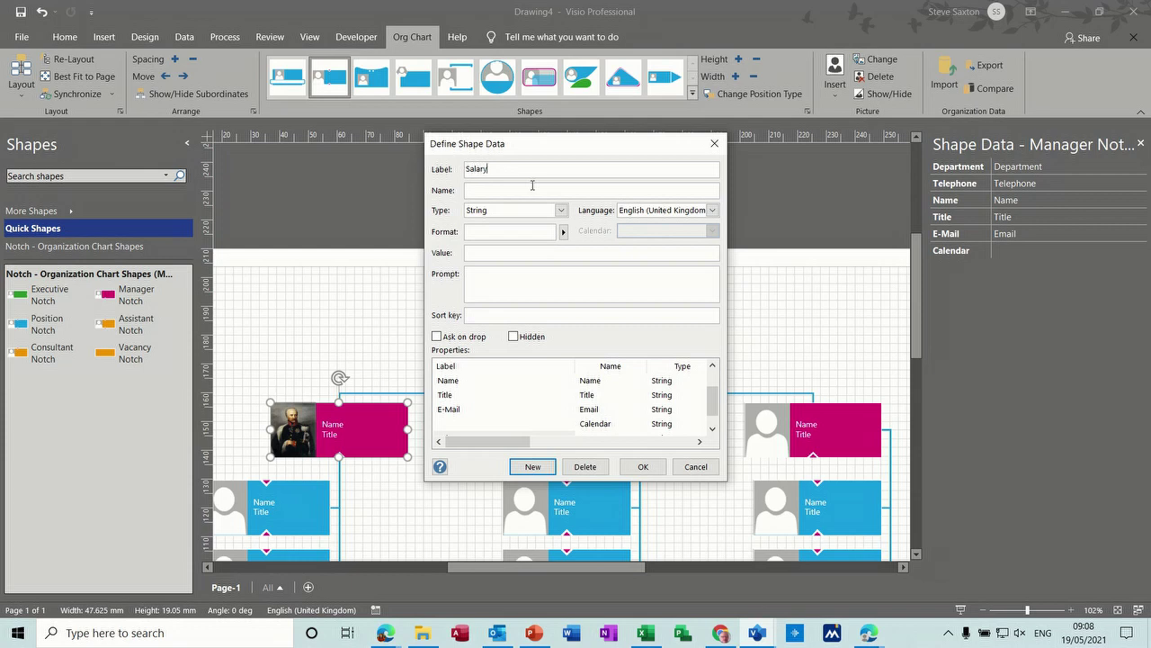
click(561, 211)
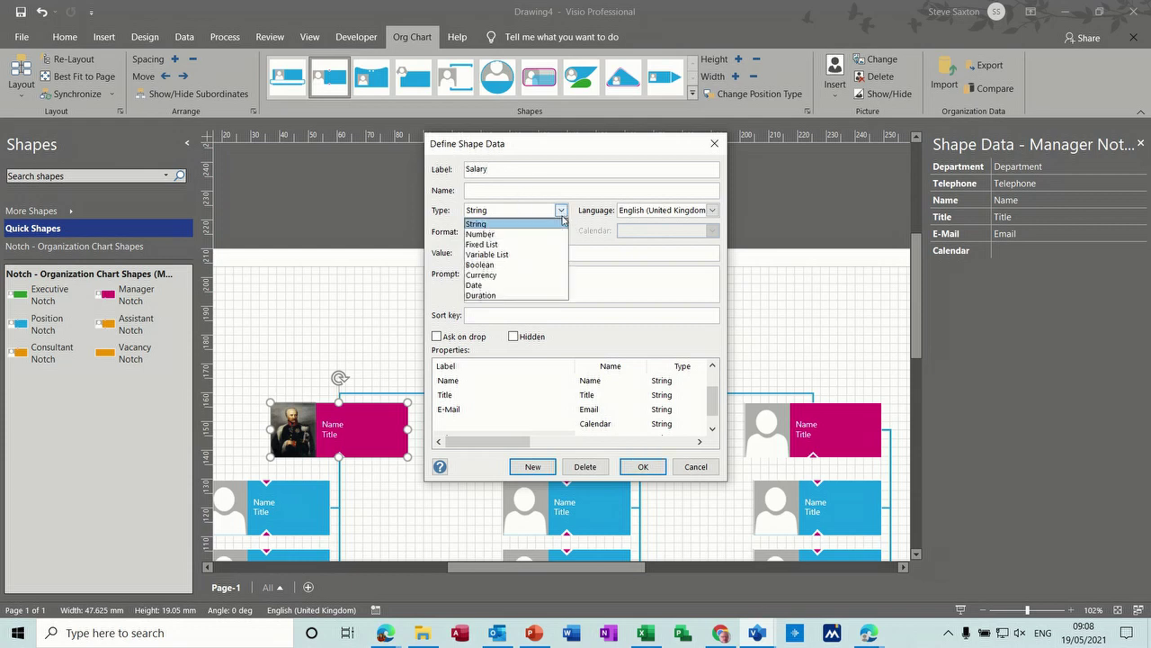
click(520, 277)
click(643, 465)
click(1014, 273)
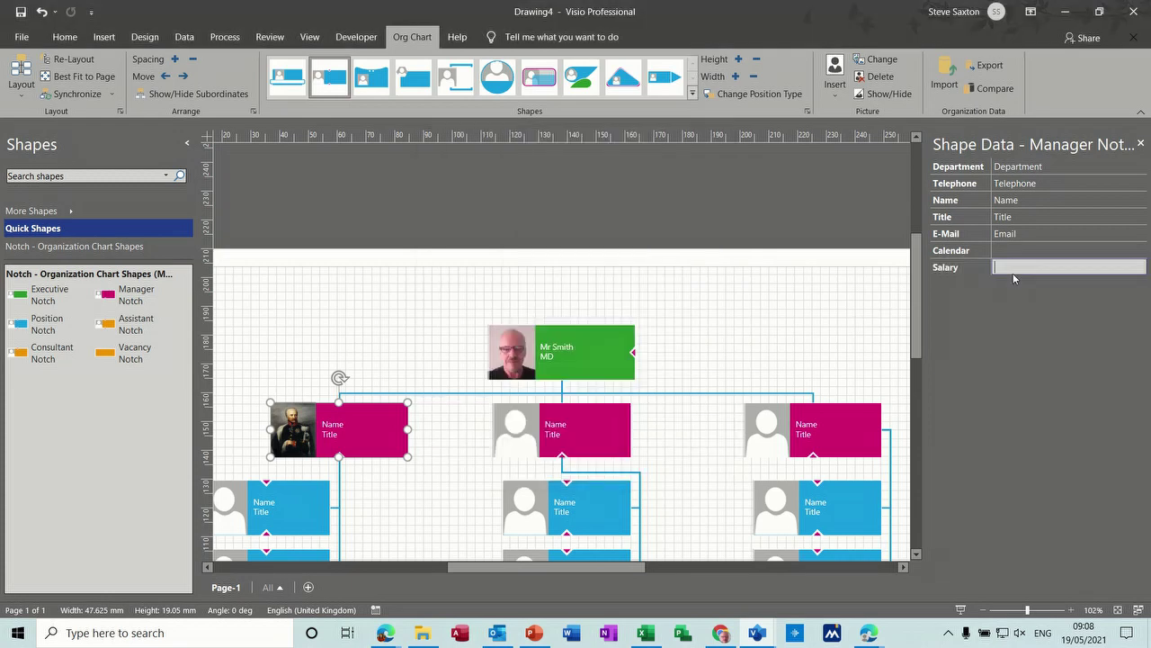
text(123000)
Step: Type the manager's name and title Sales Director into the left manager box, then close Shape Data
click(379, 443)
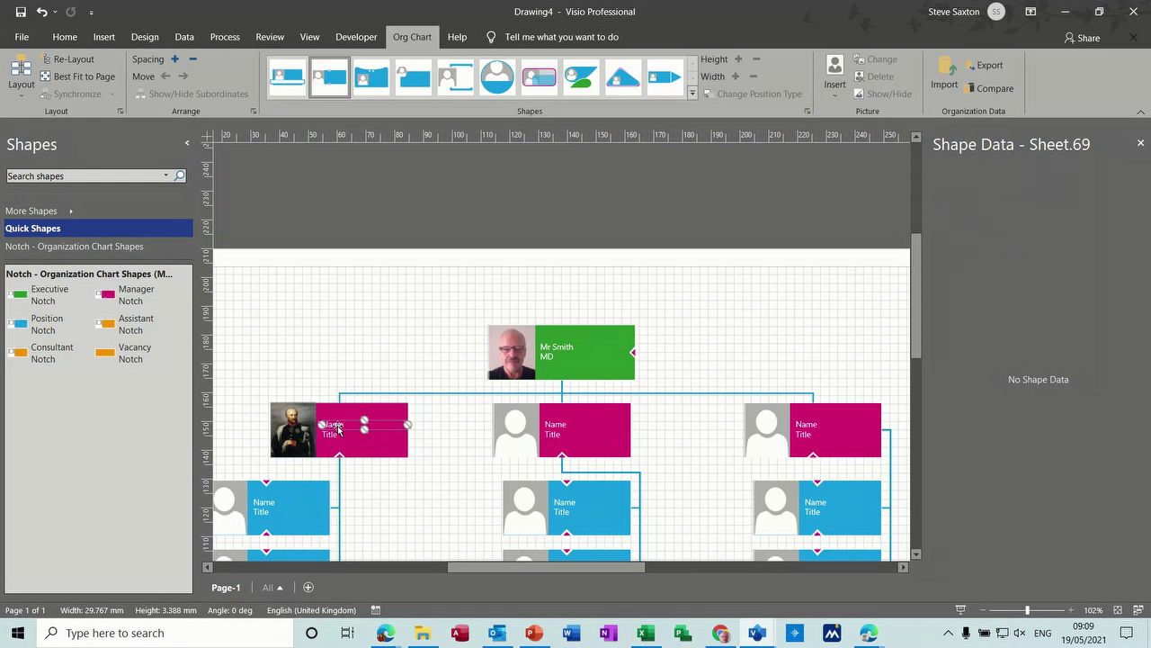
double_click(338, 430)
text(Mr Blucher)
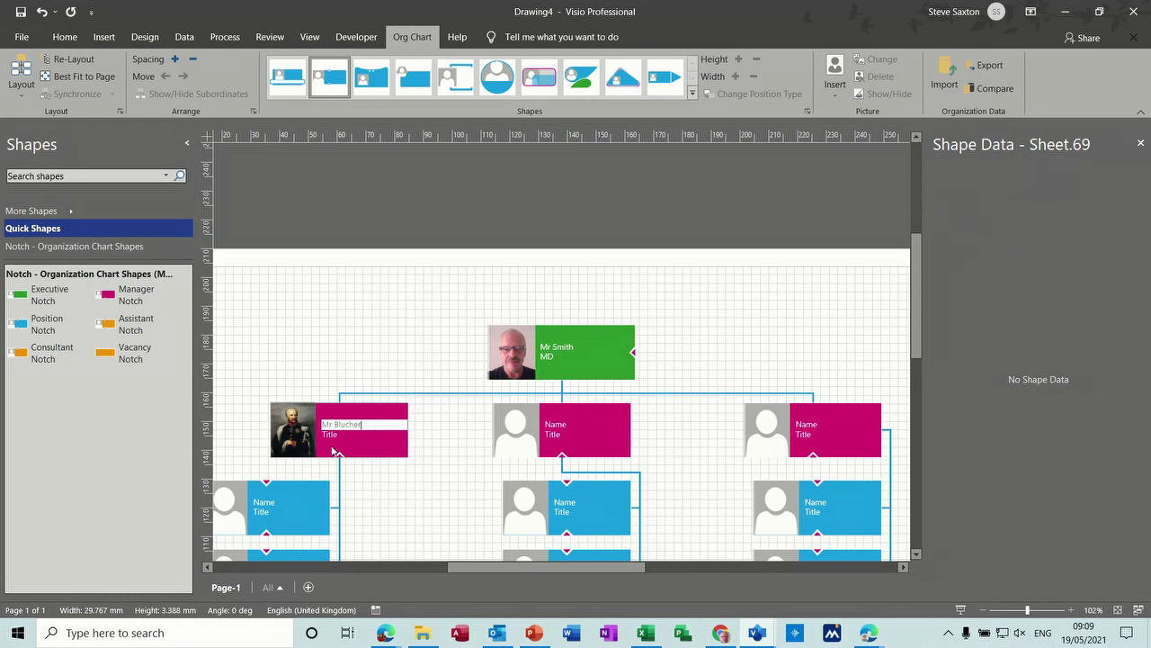
double_click(331, 436)
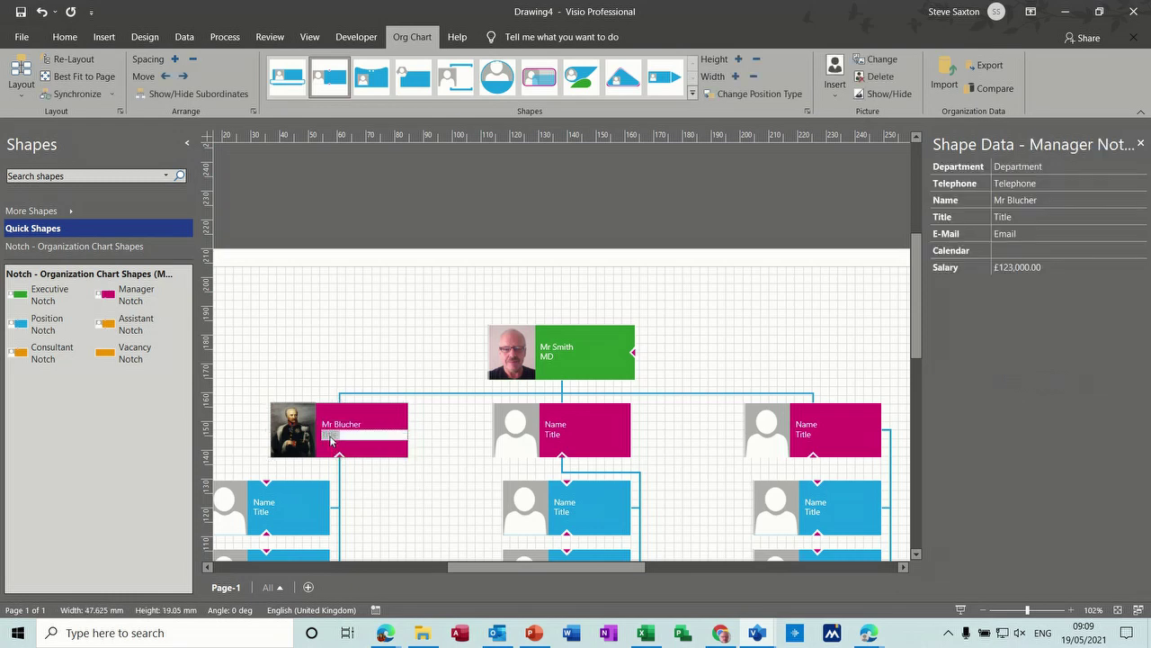
text(Sales Director)
click(447, 446)
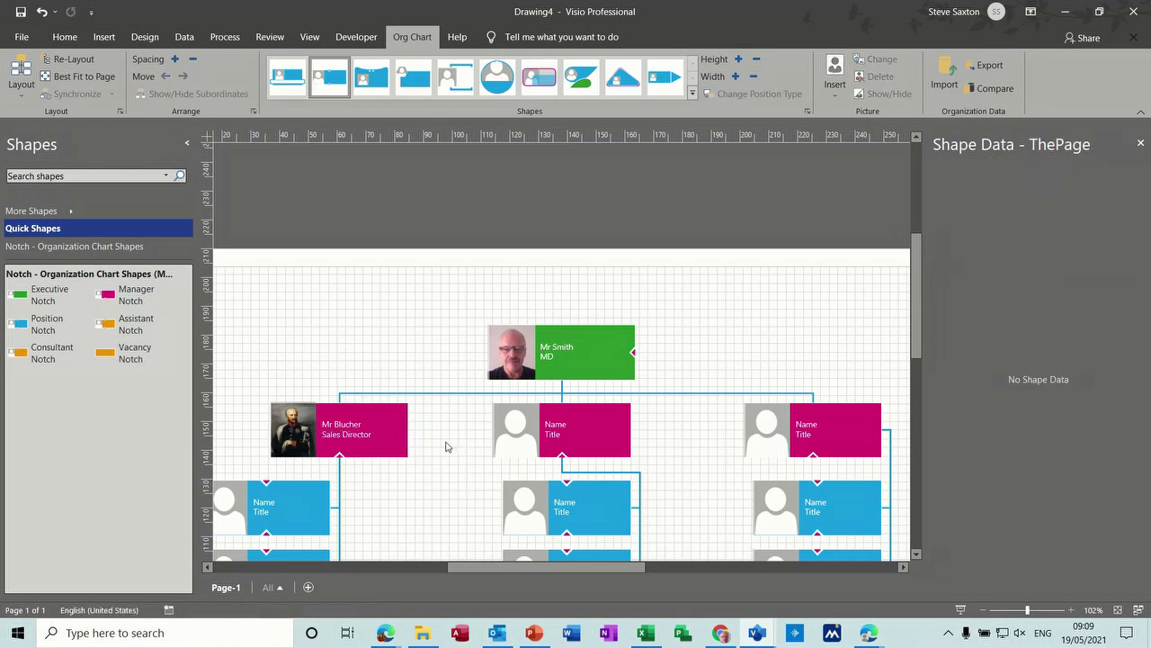
click(1140, 144)
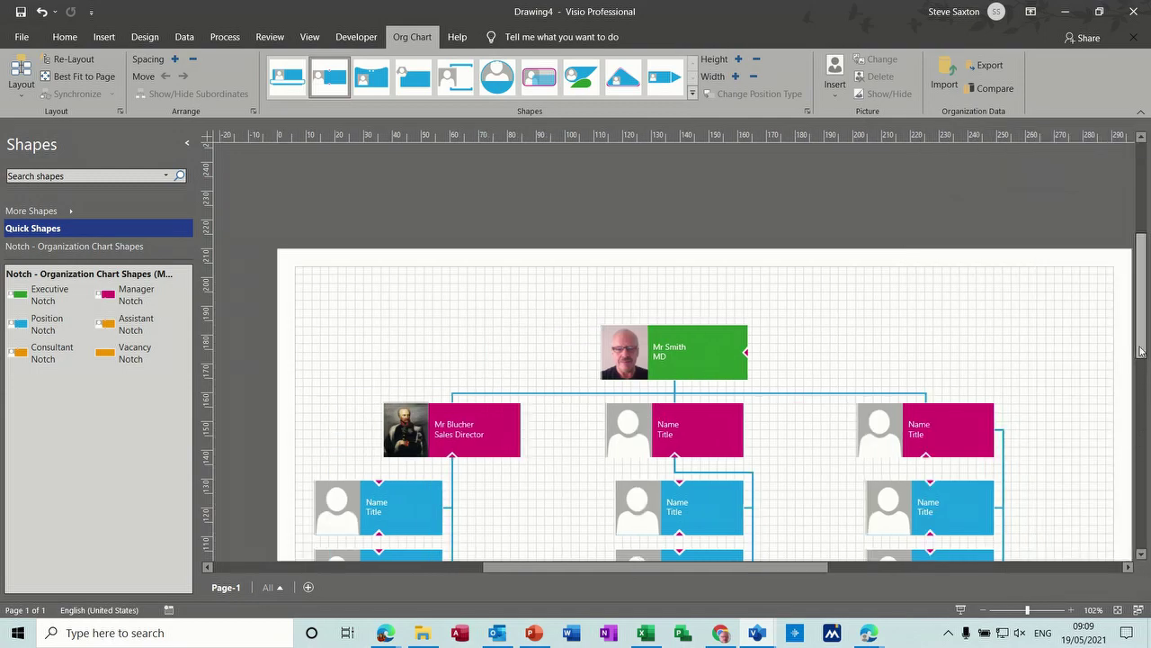
Step: Create a synchronized copy of the Sales Director's team on a new page
click(984, 611)
click(984, 611)
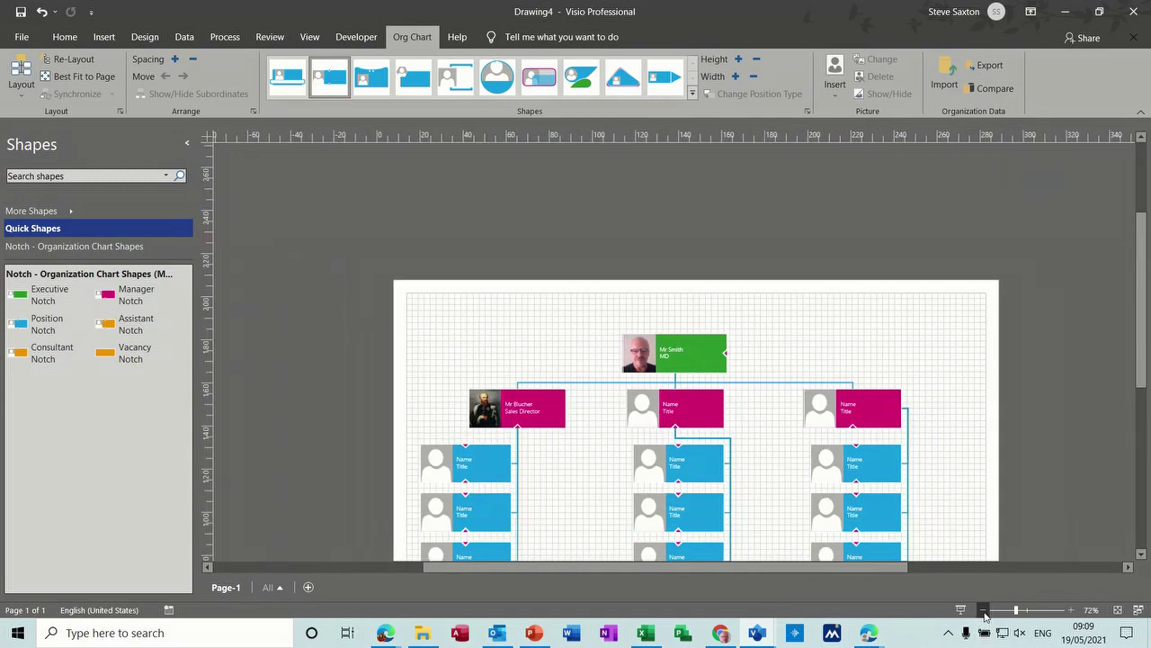
click(984, 611)
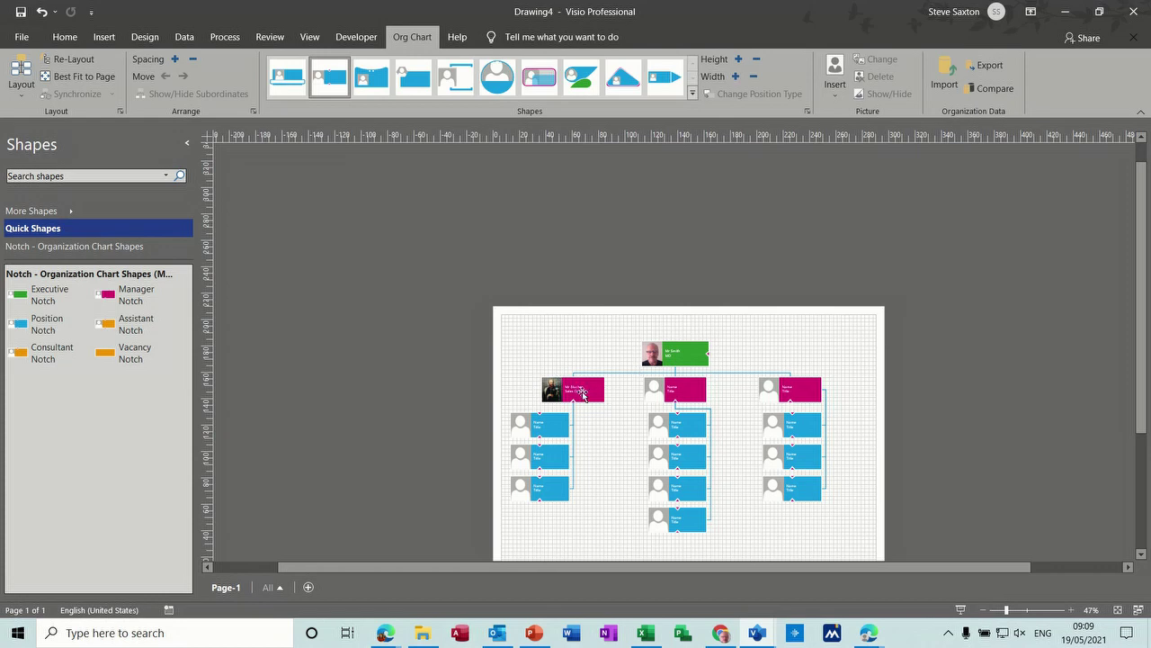
click(584, 394)
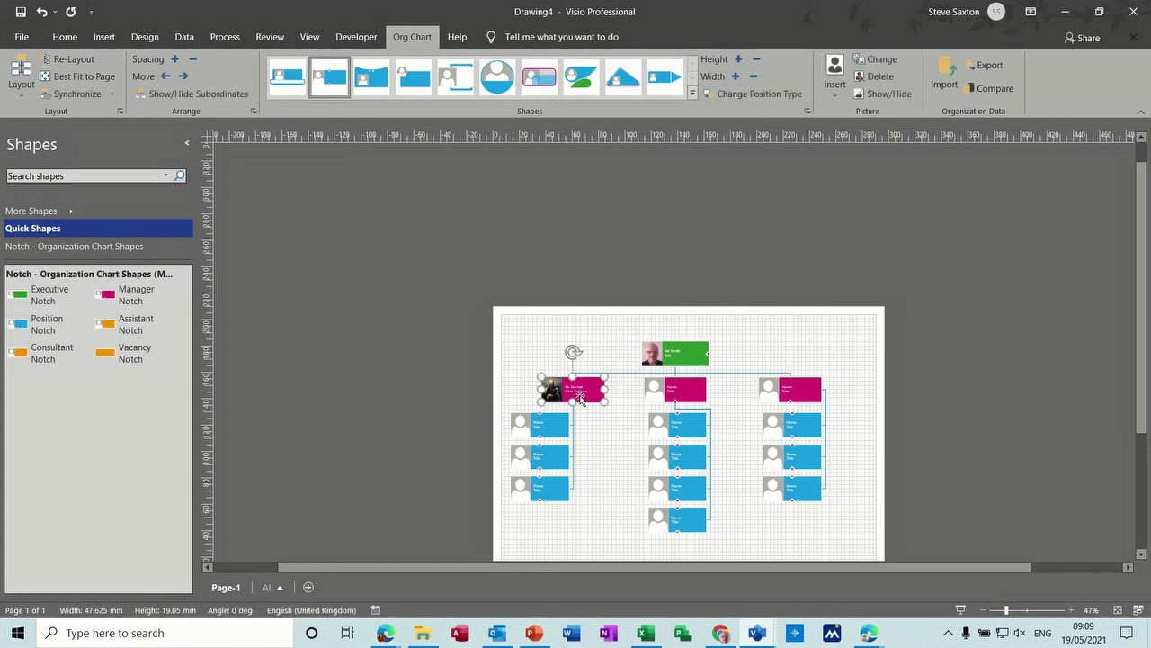
right_click(585, 394)
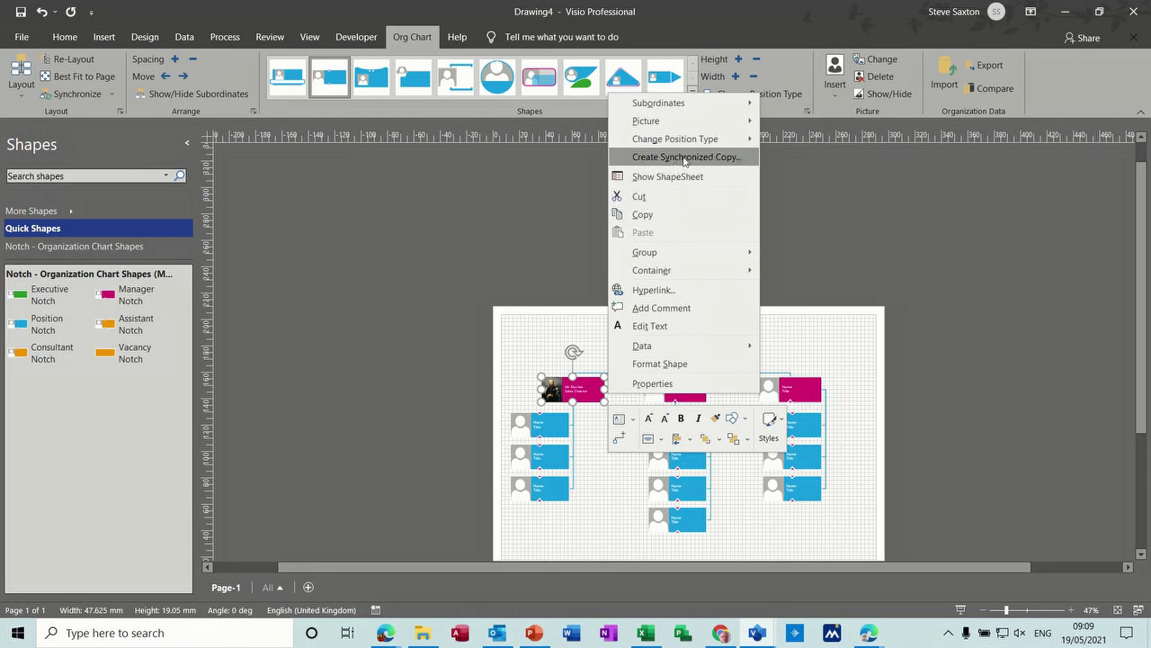
click(688, 157)
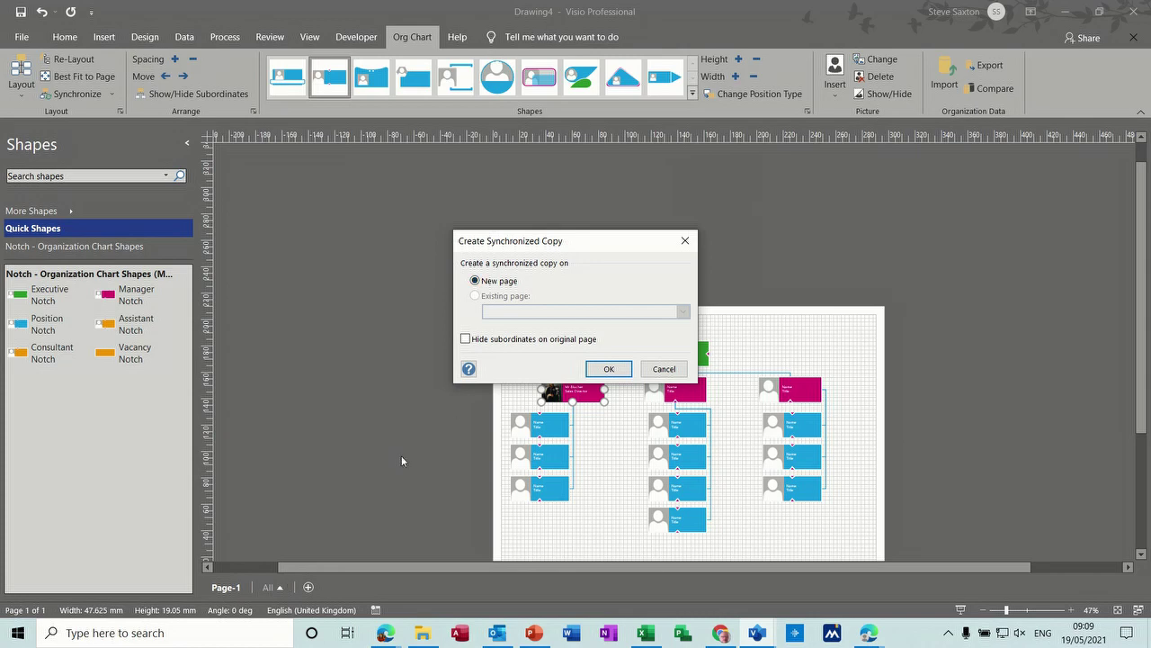
click(605, 369)
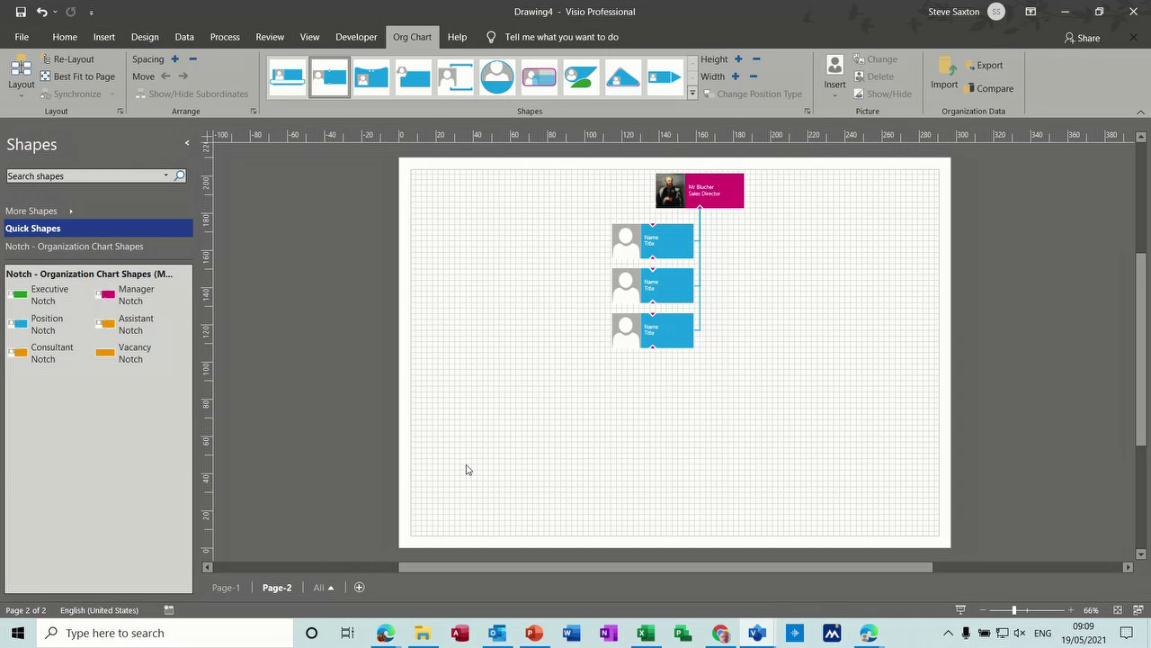
Step: Rename the new page to Sales and the first page to Main
double_click(270, 589)
text(Sales)
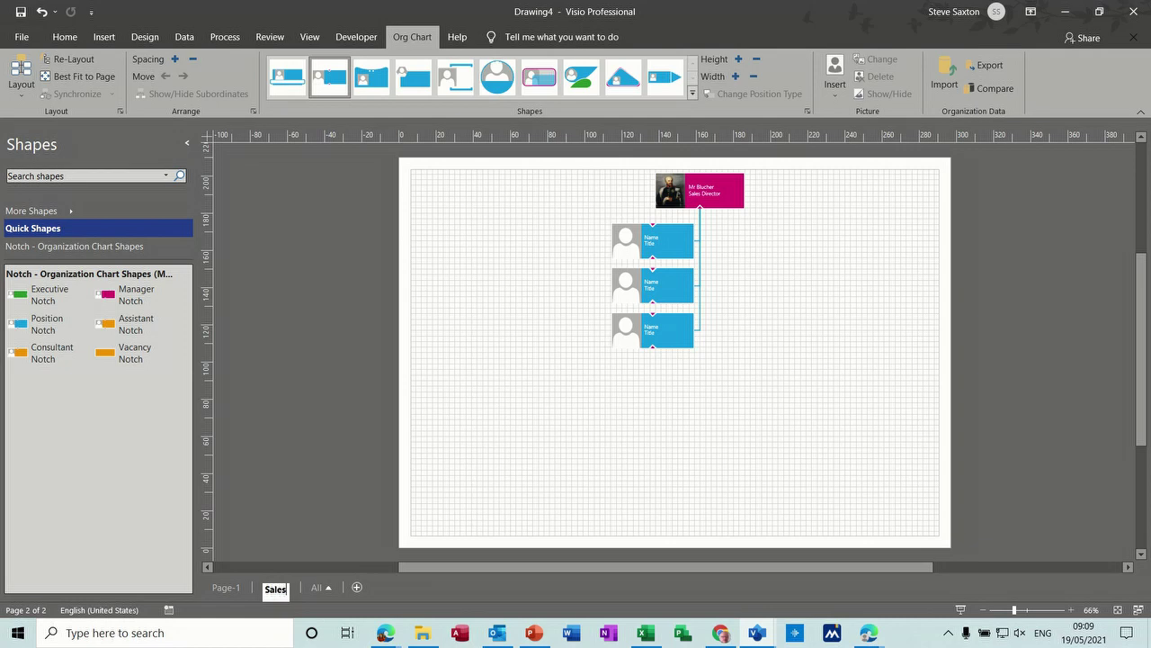
click(225, 589)
double_click(229, 590)
text(Main)
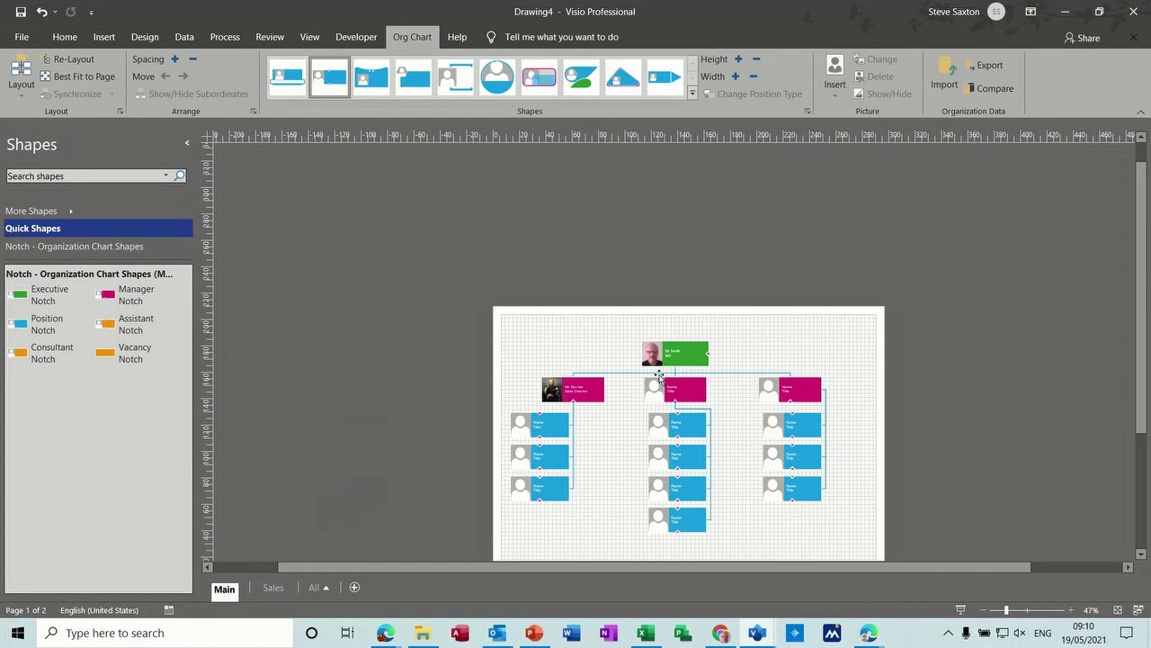
Step: Hide the Sales Director's subordinates on the Main page
click(583, 390)
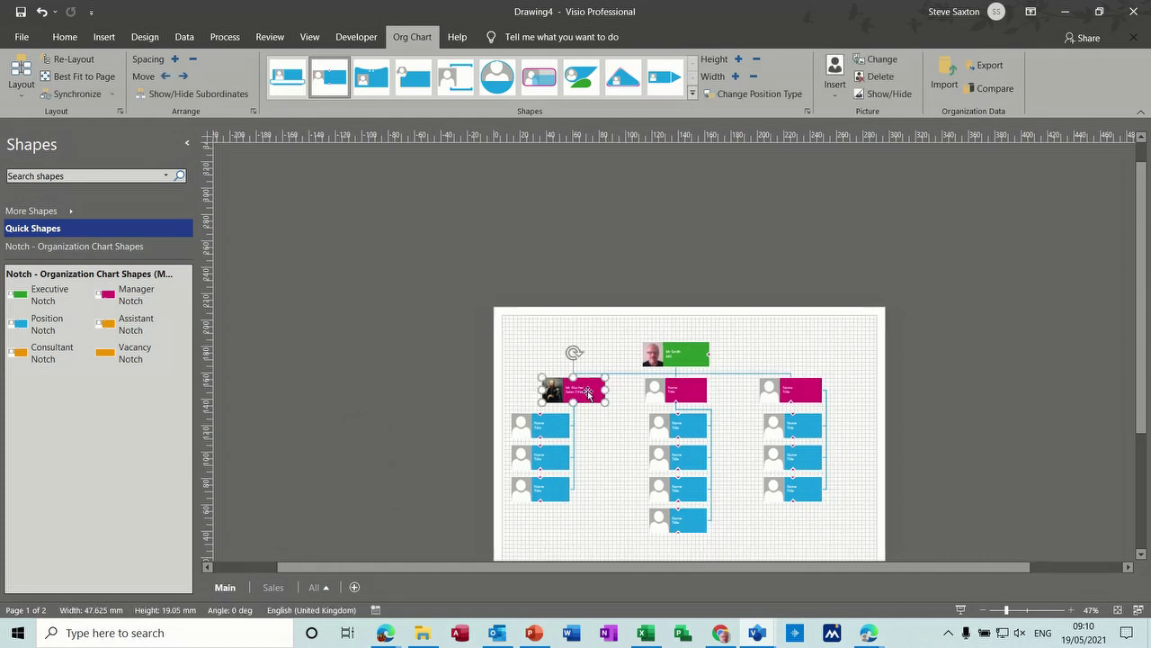
right_click(587, 390)
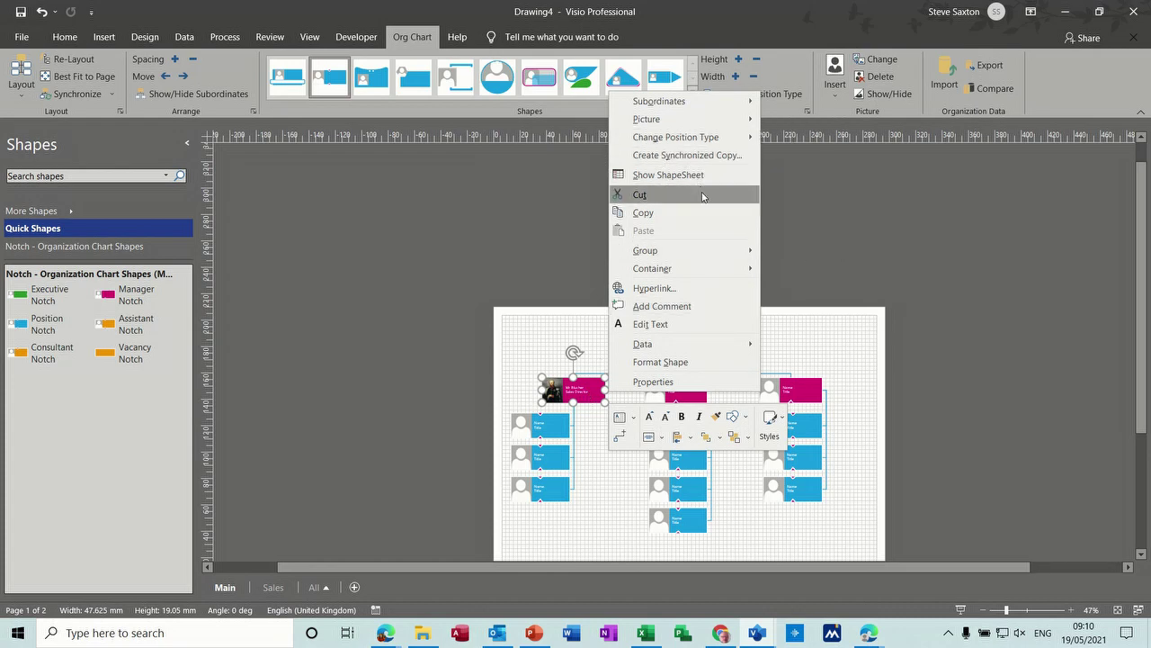
mouse_move(708, 105)
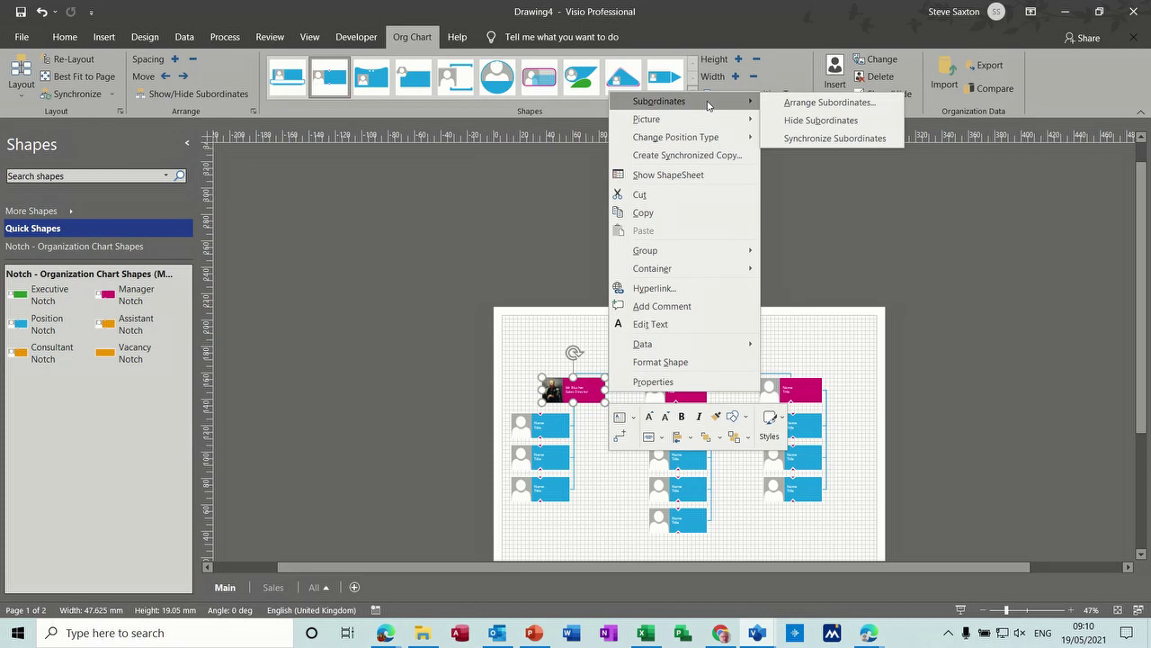
click(802, 124)
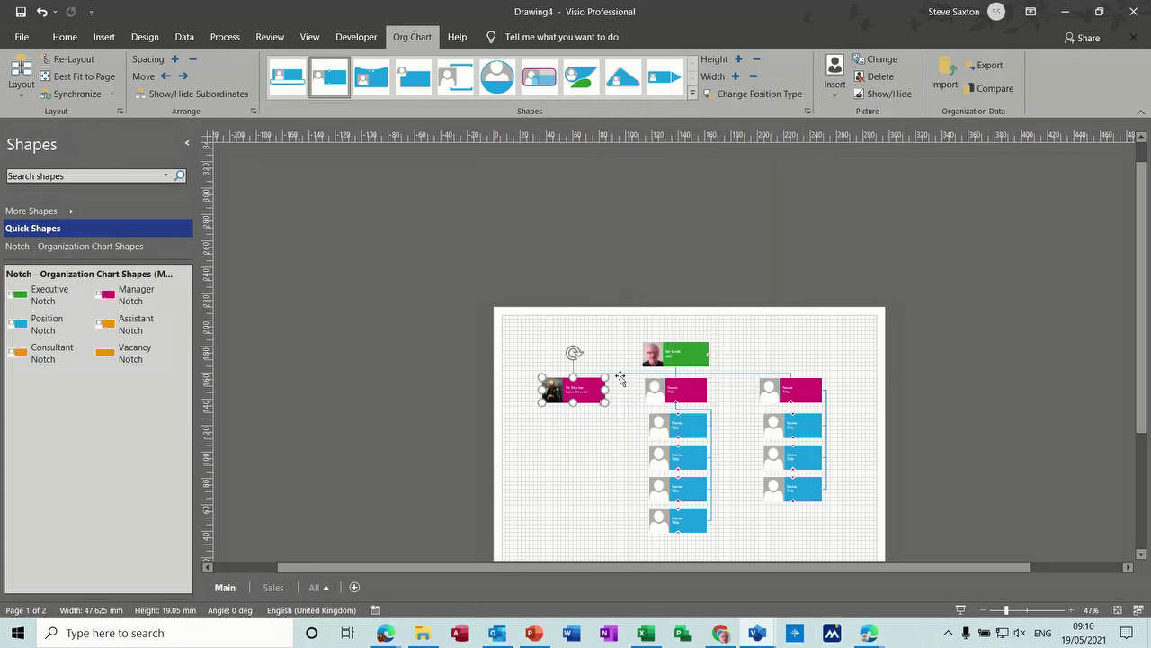
click(576, 431)
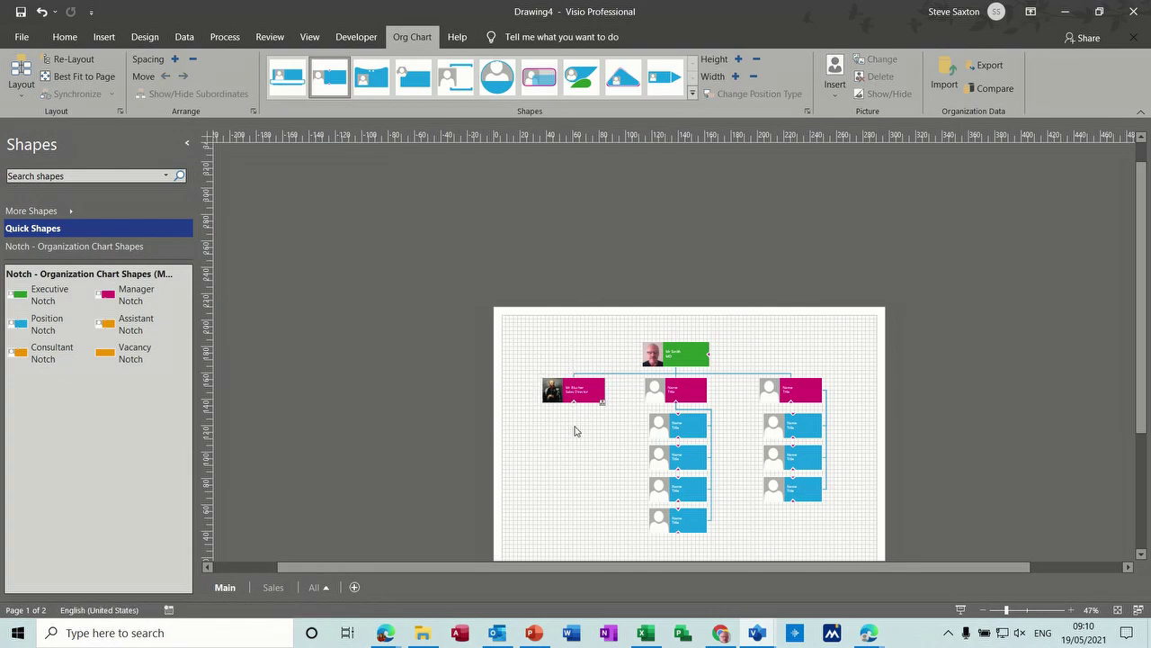
click(684, 392)
Step: Enter the middle manager's name and the title Finance
double_click(684, 392)
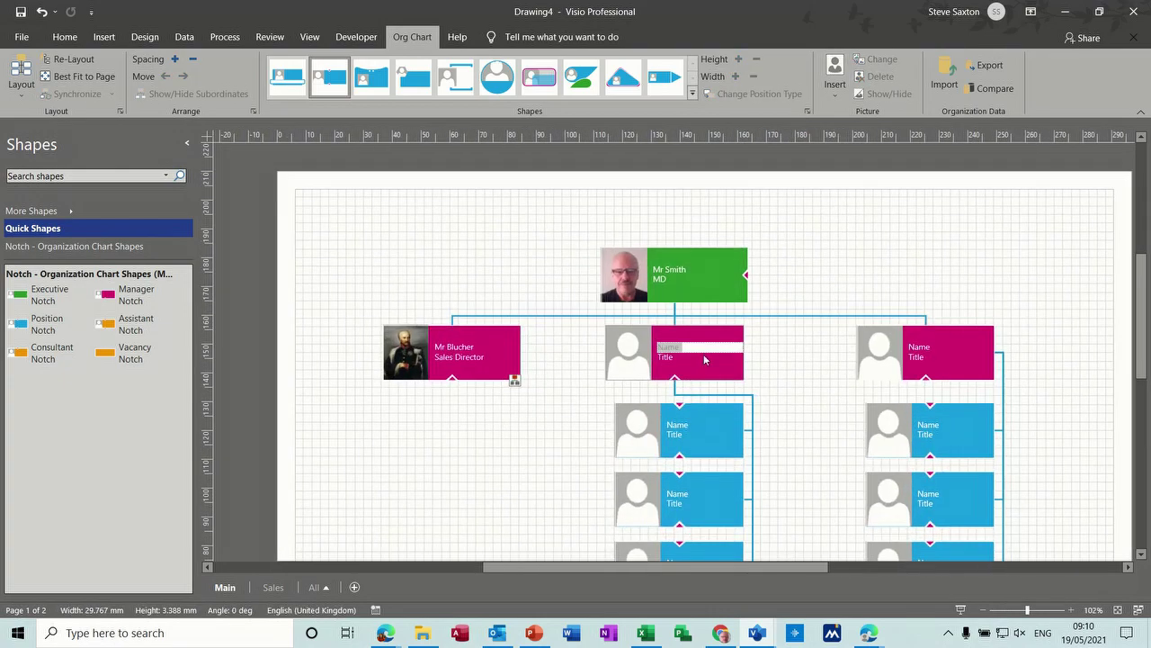
text(Mr Brown)
double_click(664, 358)
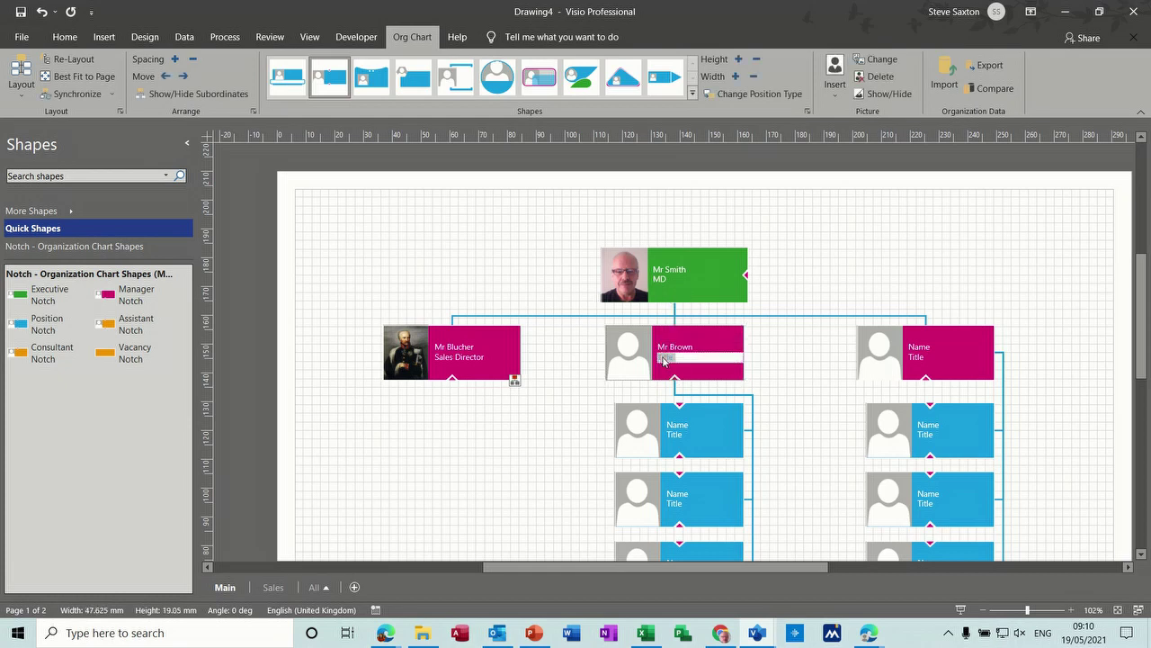
text(Finance)
key(Escape)
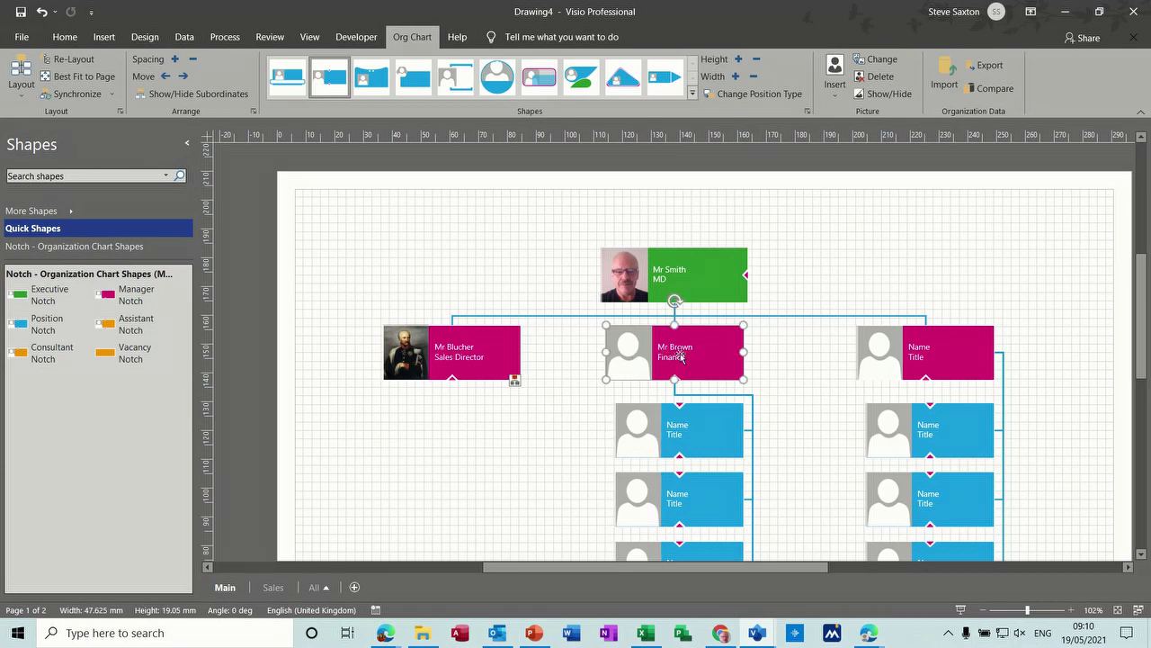
Step: Create a synchronized copy of the Finance manager's team on a new page
right_click(708, 355)
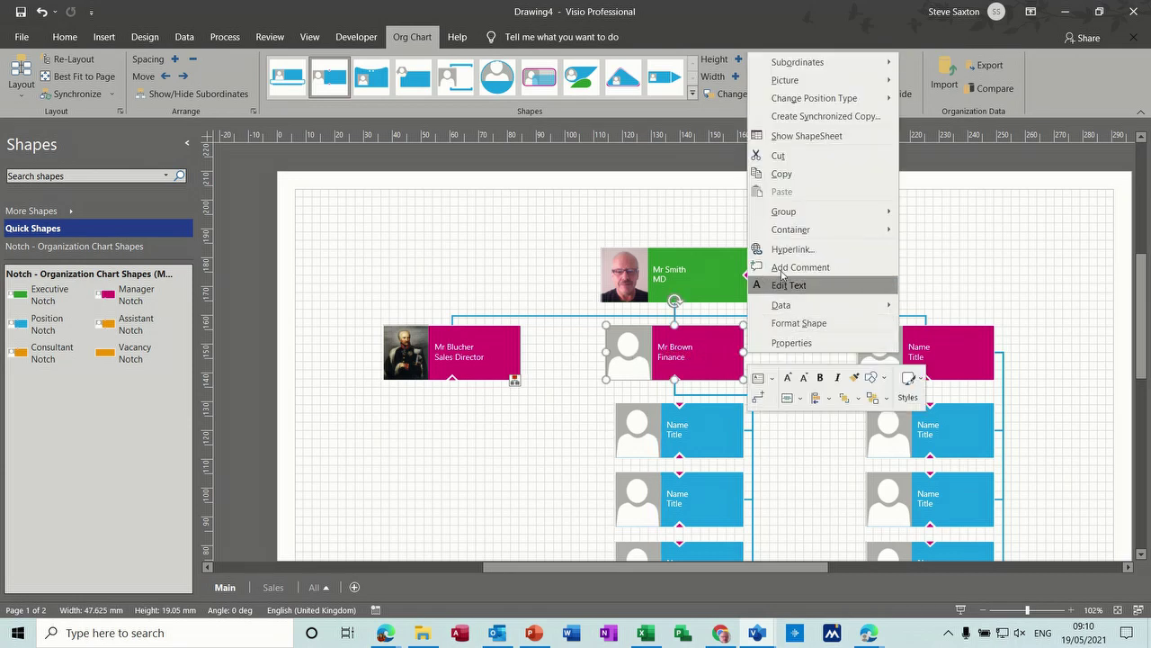
click(795, 117)
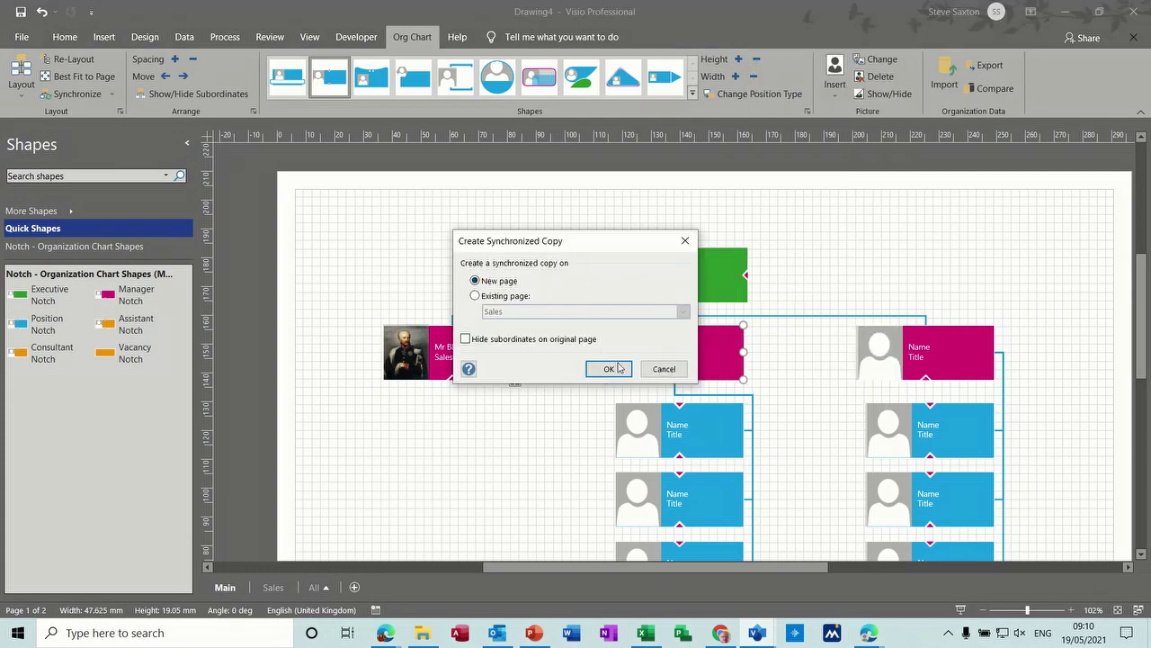
click(610, 369)
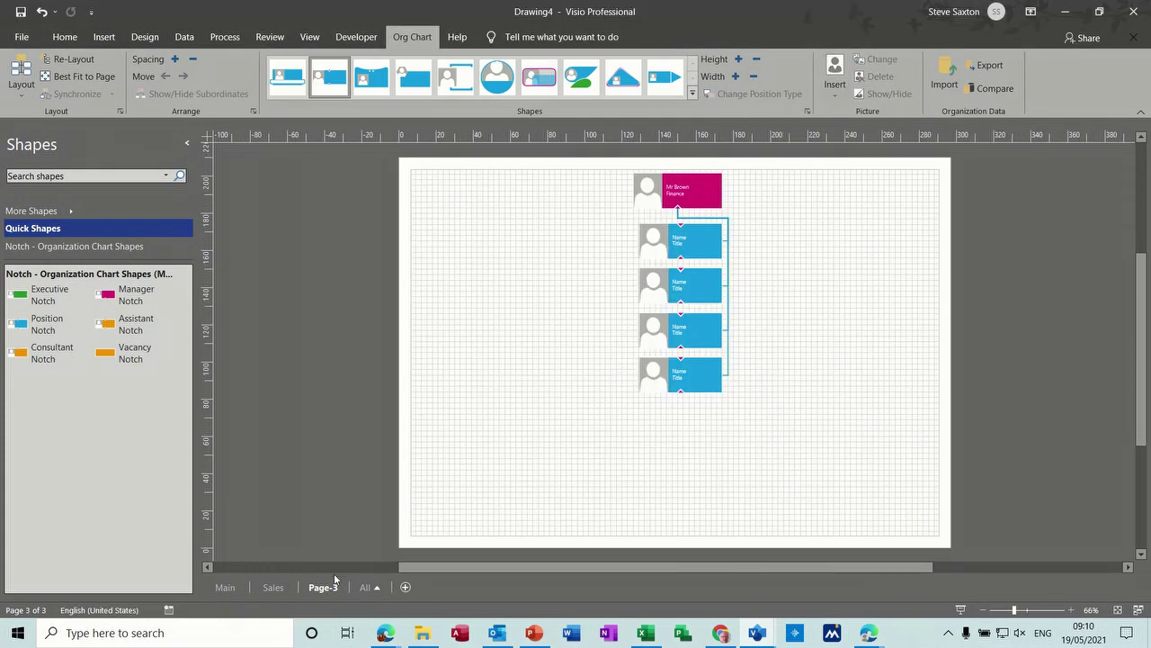
Step: Rename Page-3 to Finance and go back to the Main page
double_click(323, 590)
click(456, 493)
double_click(329, 590)
text(Finance)
click(226, 588)
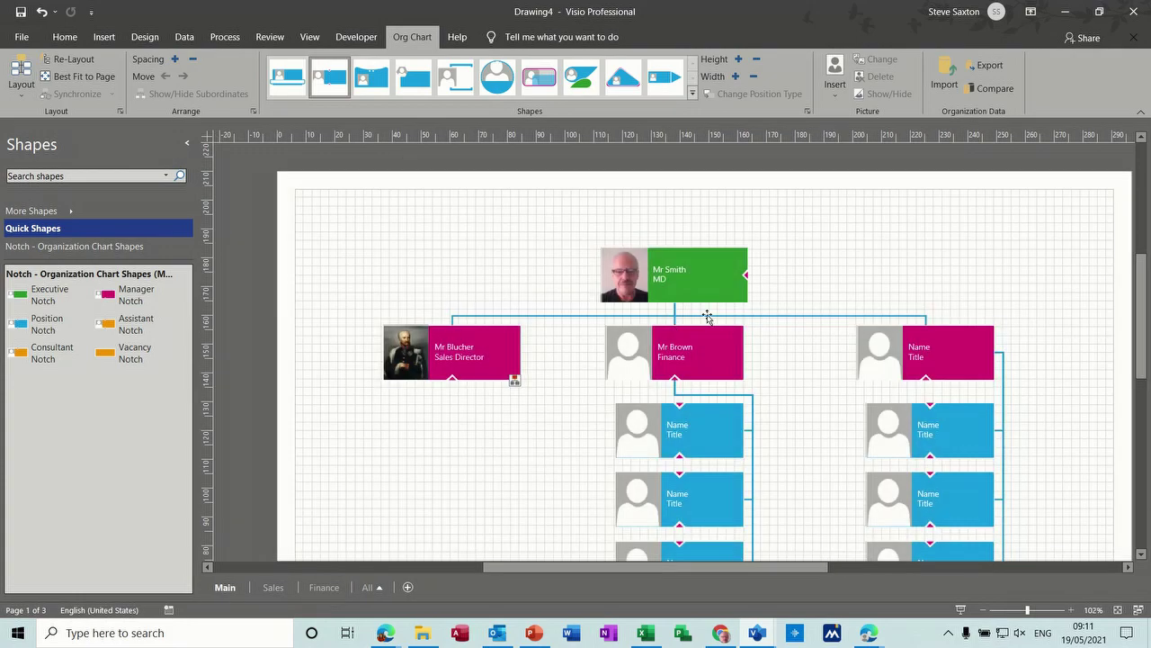
Step: Hide the Finance manager's team on the Main page
click(715, 344)
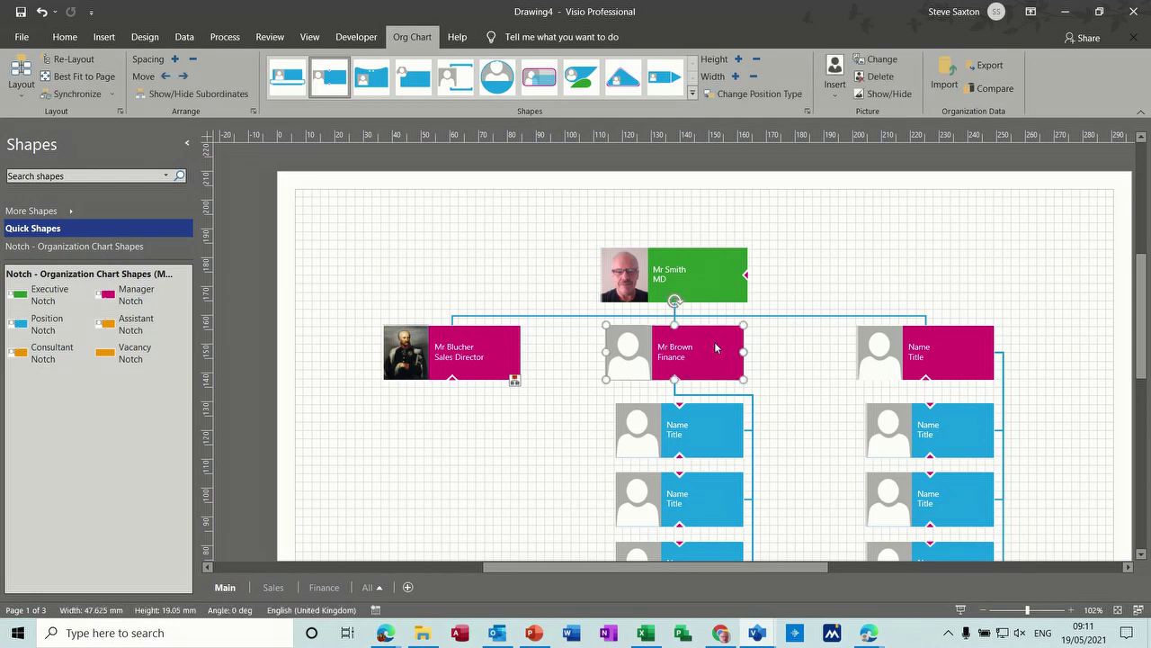
right_click(715, 345)
mouse_move(817, 65)
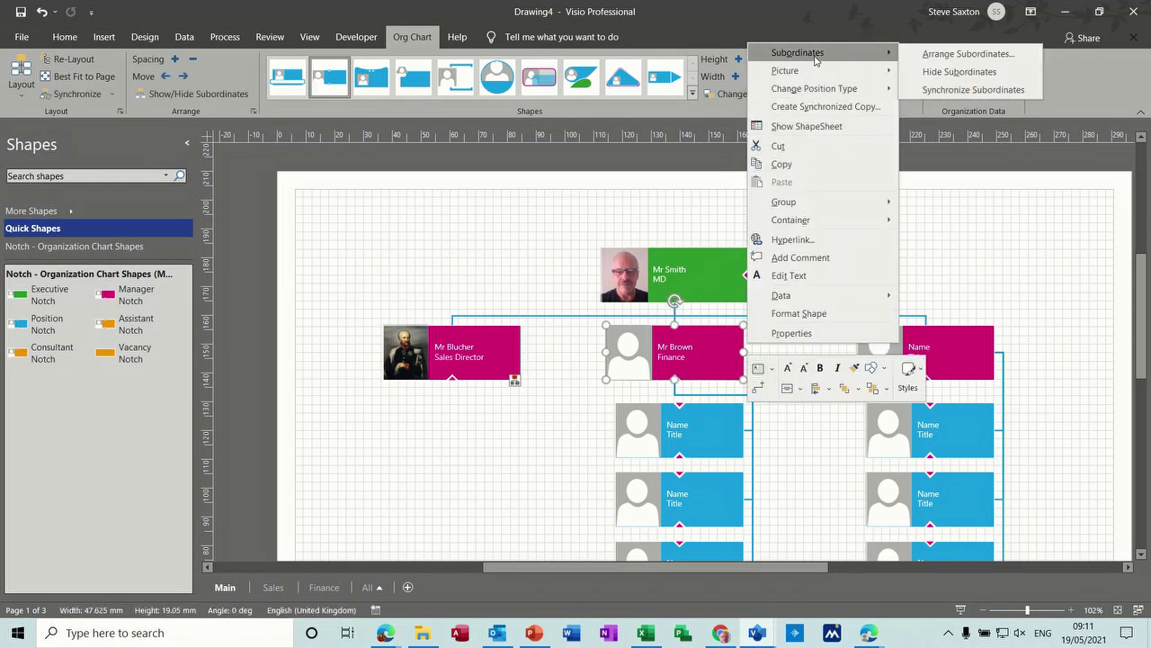
click(936, 70)
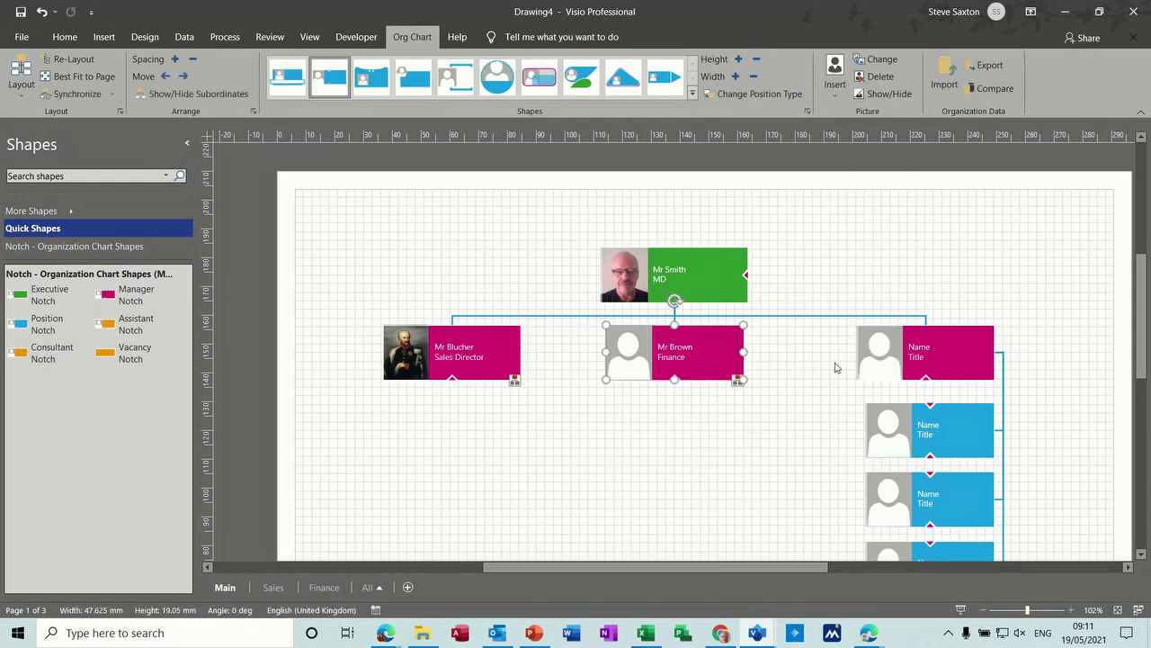
Step: Enter the right-hand manager's name and set its title to Retail Manager
double_click(919, 352)
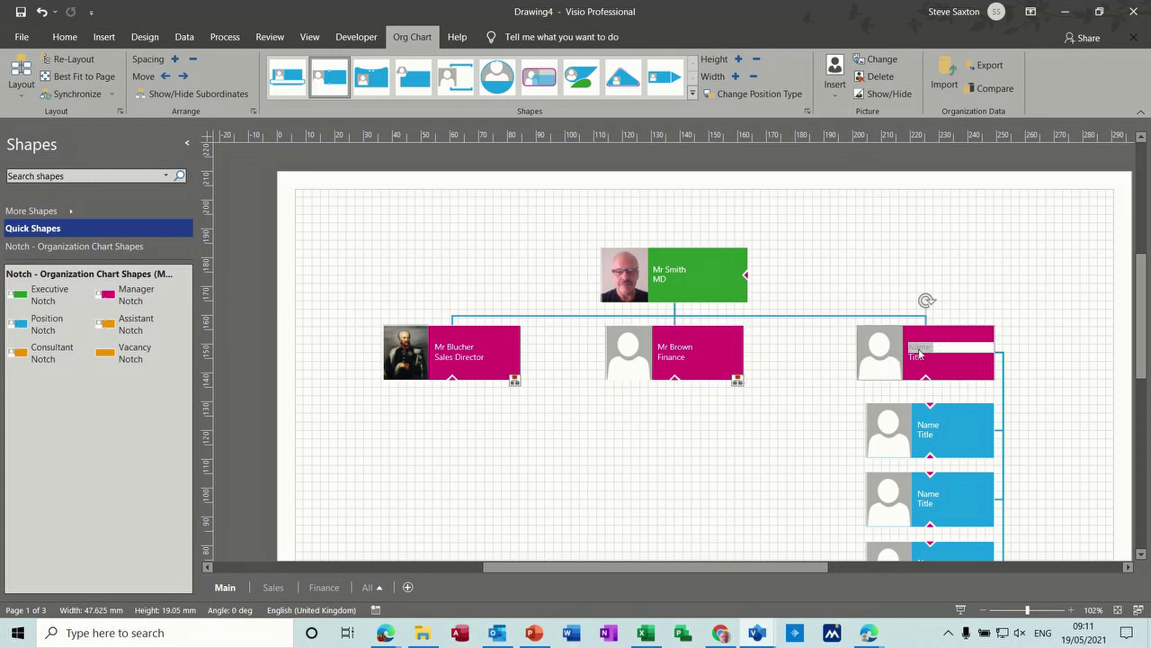
text(Mrs)
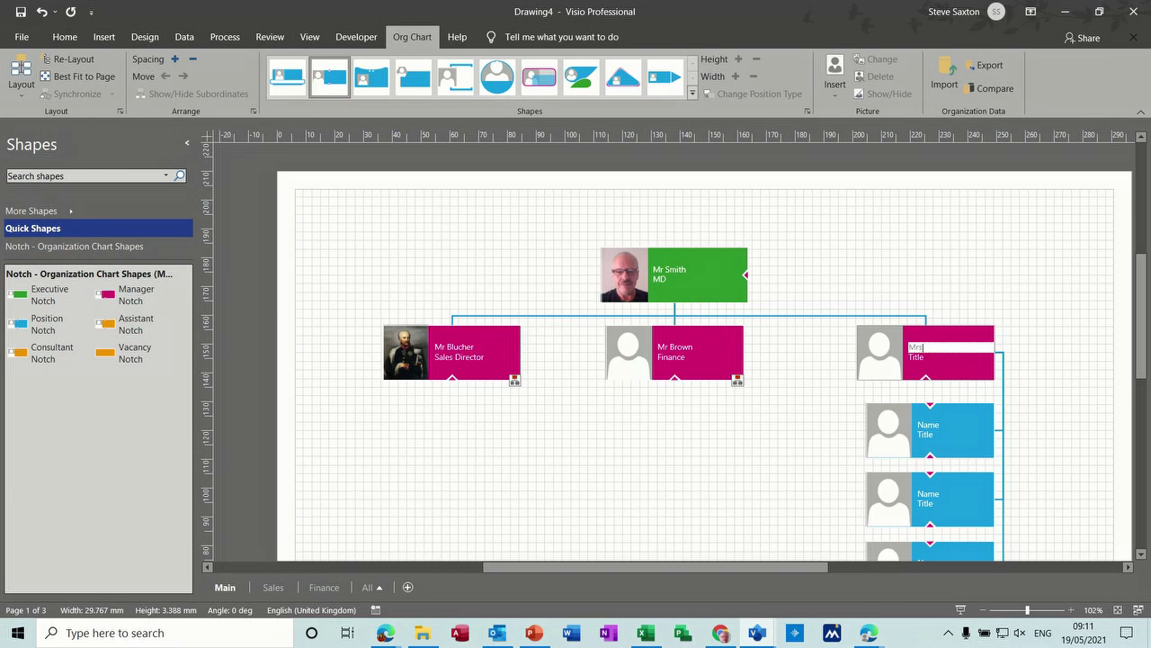
text( Green)
double_click(926, 360)
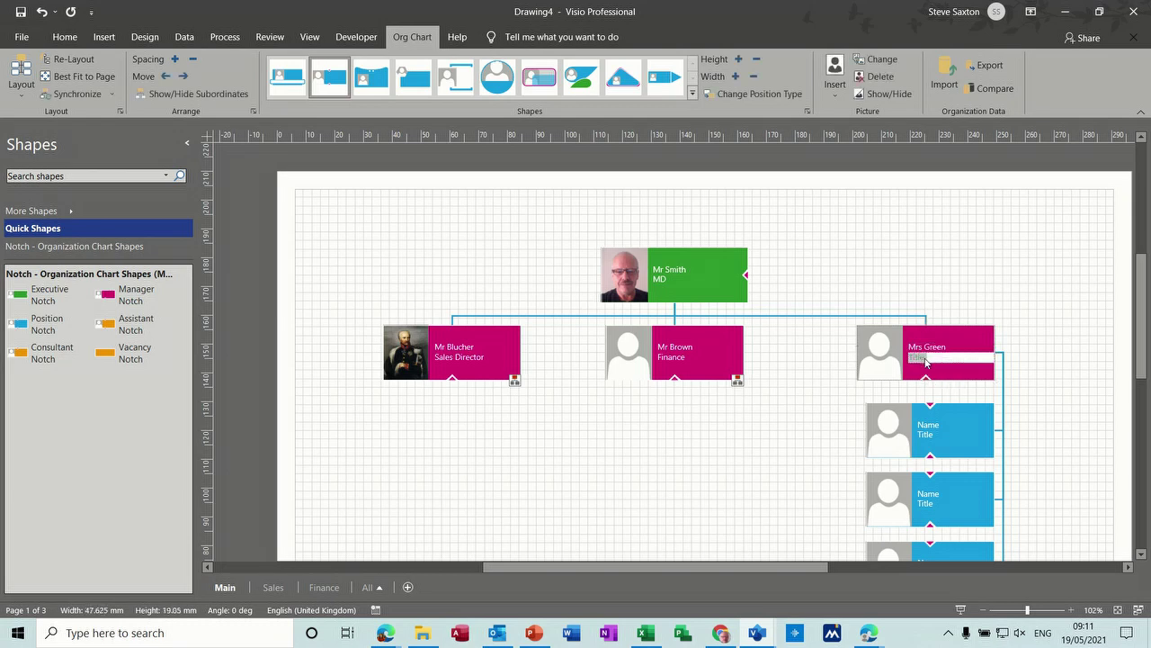
text(Retail Manager)
click(951, 344)
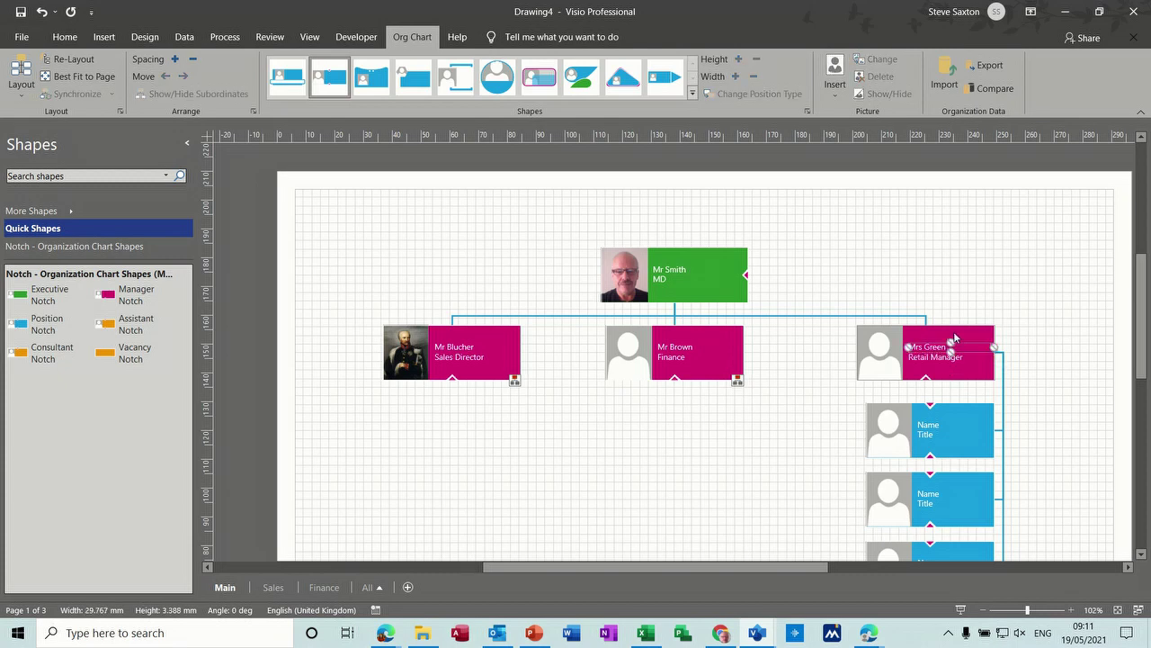
Step: Create a synchronized copy of the Retail Manager's team on a new page
right_click(892, 334)
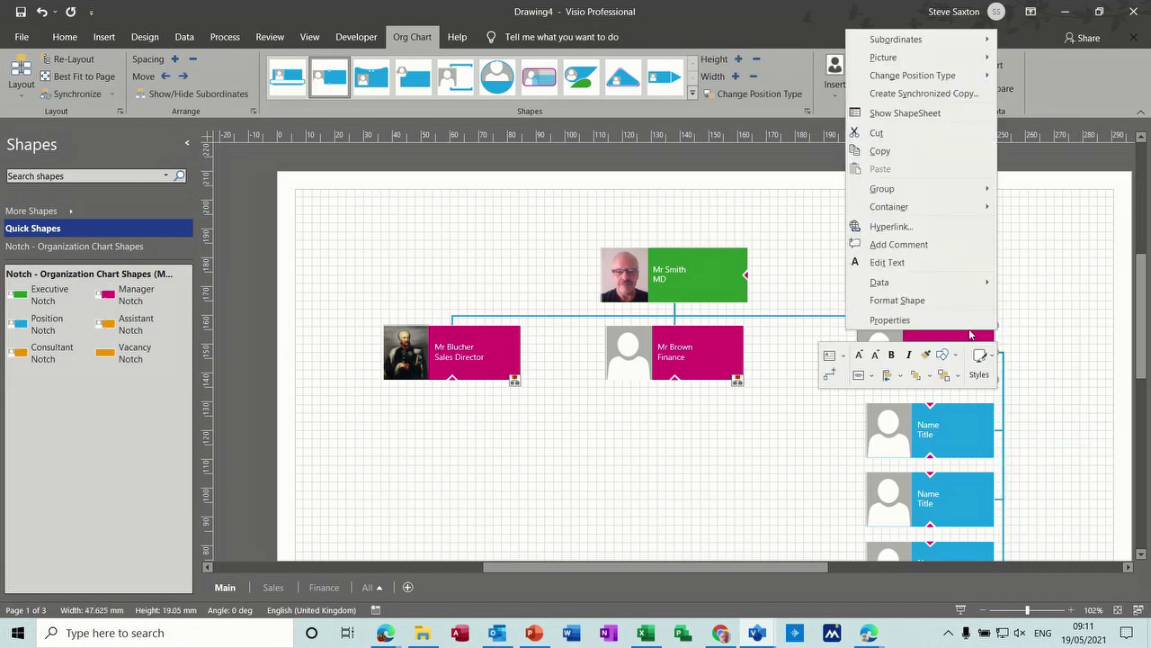
click(949, 96)
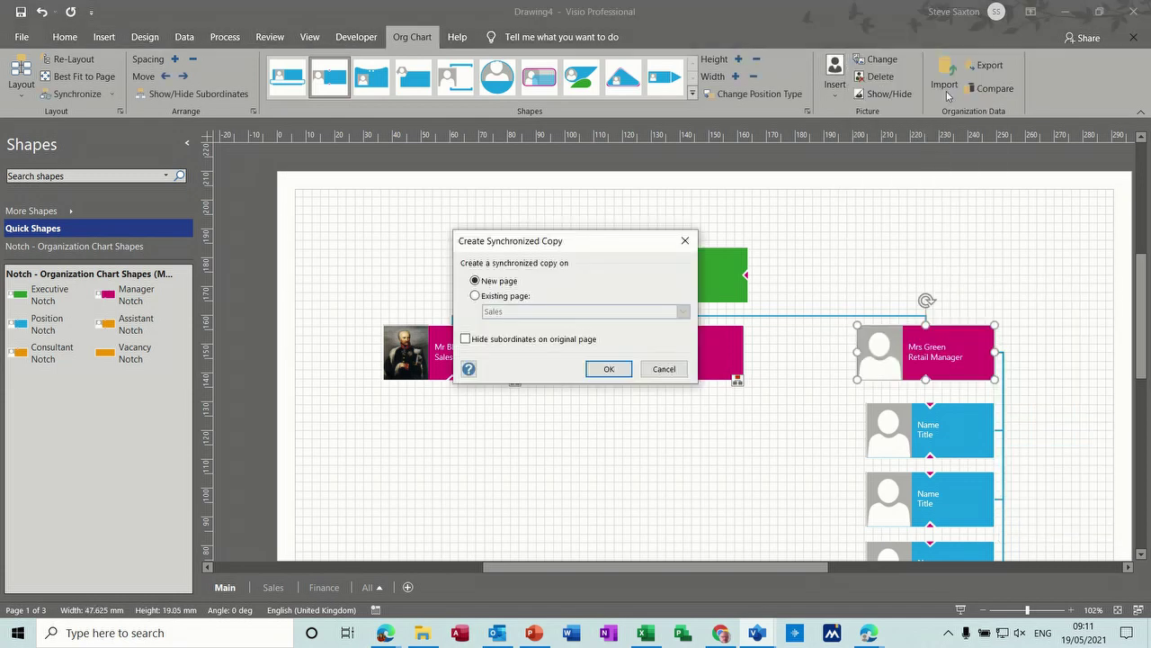
click(608, 367)
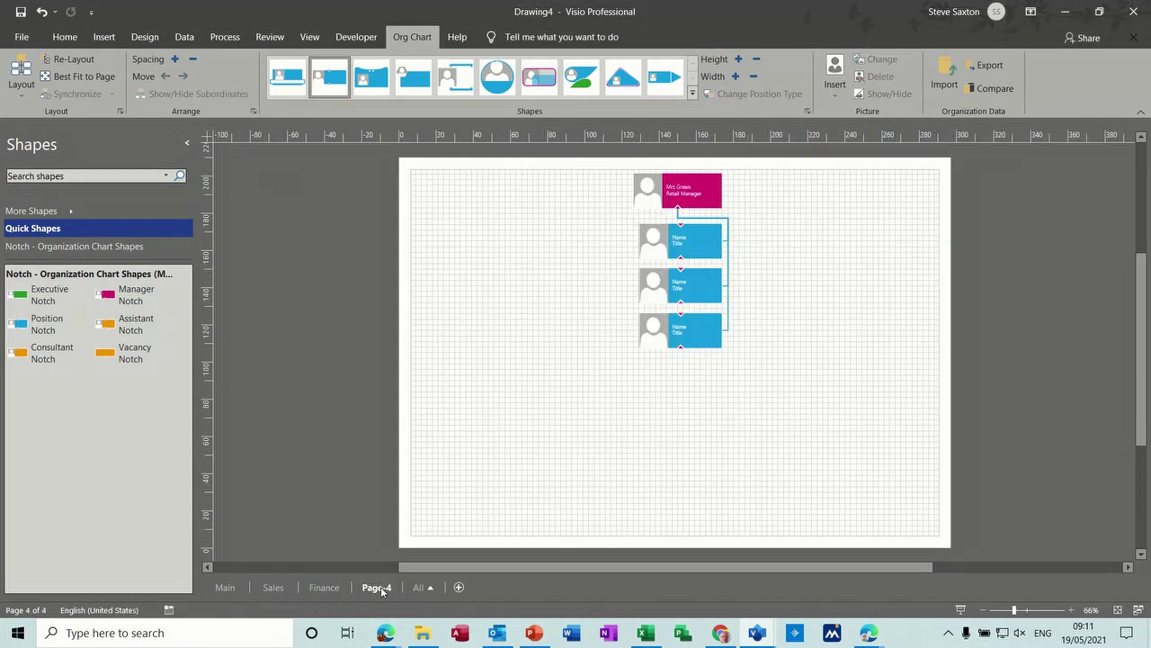
Step: Rename the new Page-4 to Retail and go back to the Main page
double_click(381, 590)
text(Retail)
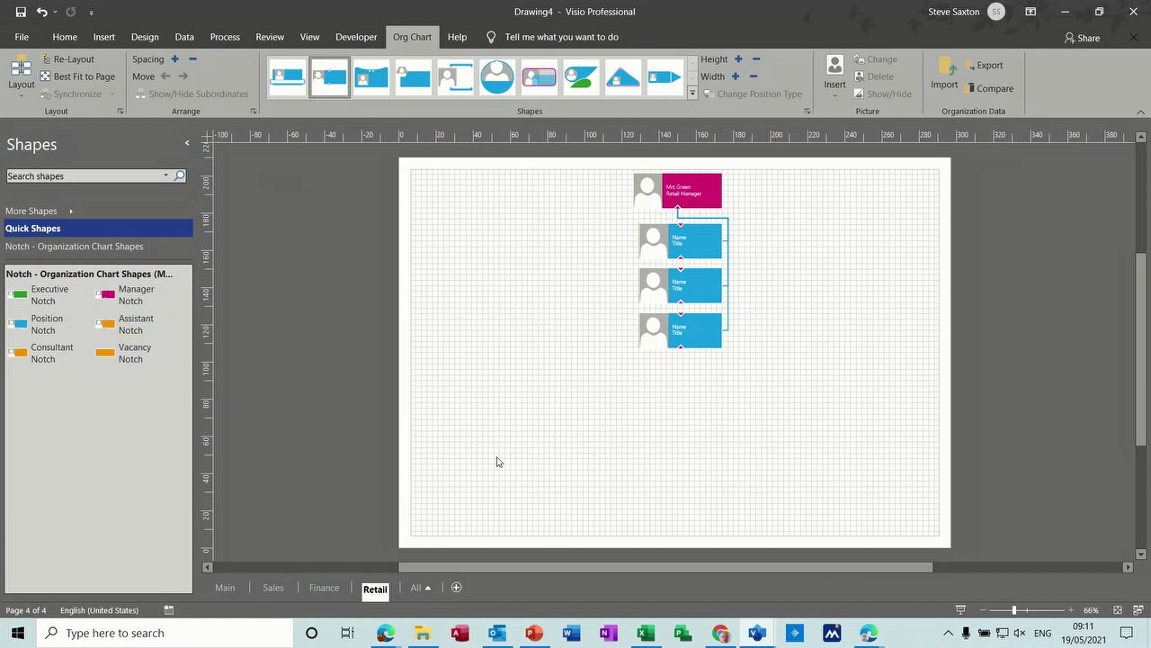
click(225, 588)
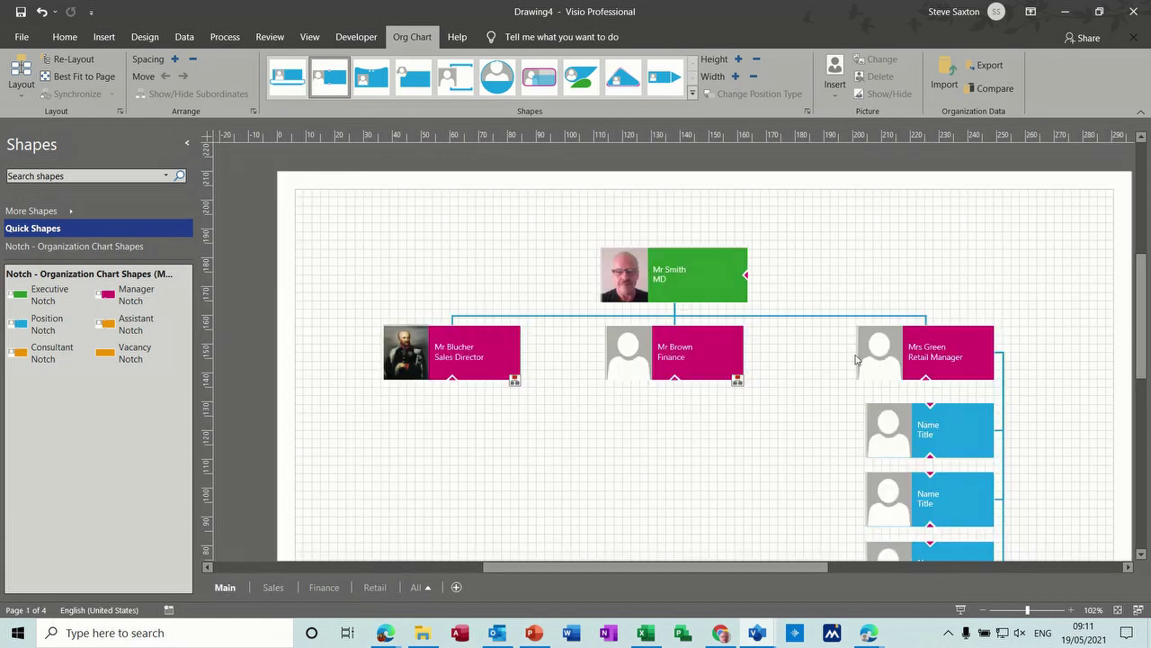
Step: Hide the Retail Manager's team on the Main page
right_click(948, 338)
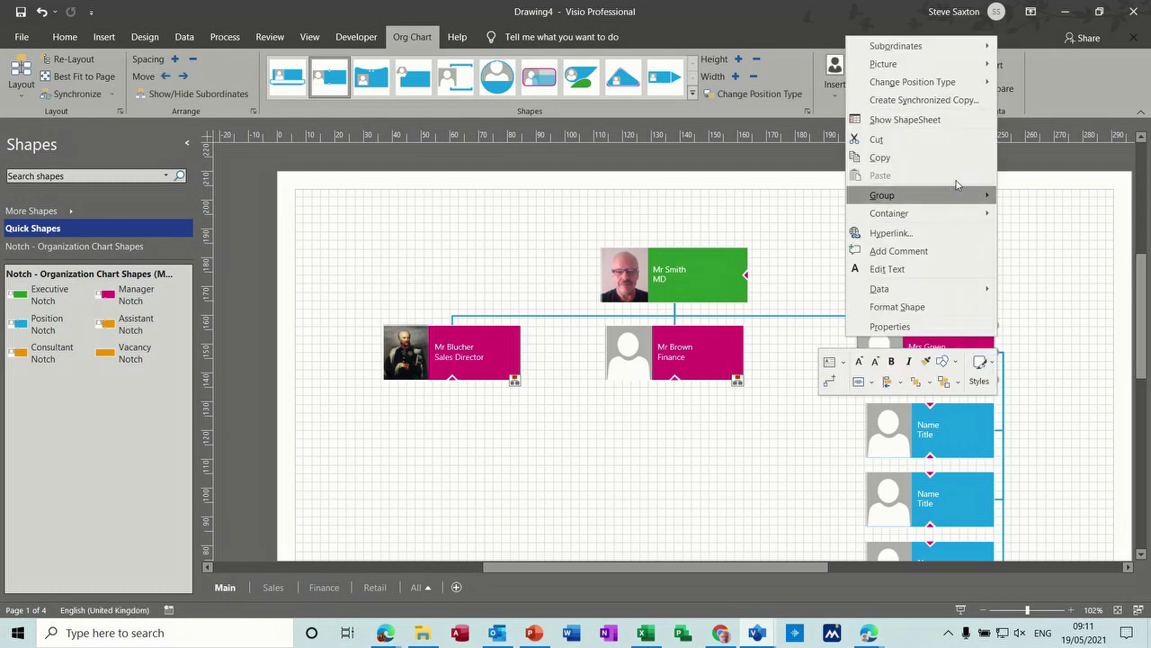
mouse_move(935, 48)
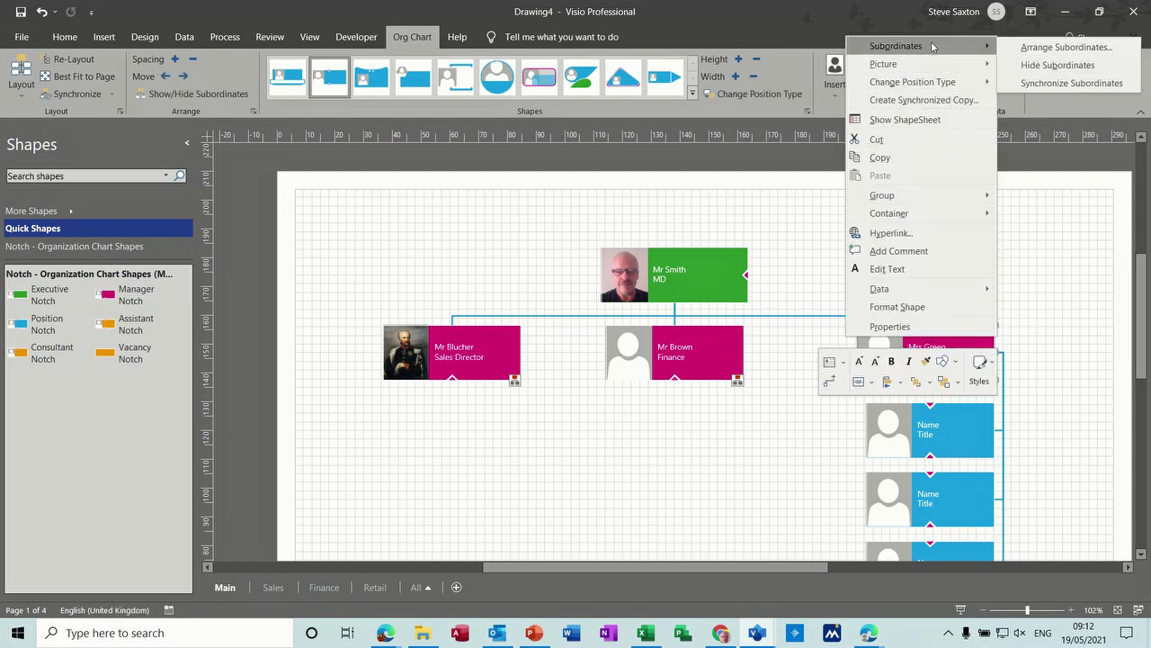
click(1023, 67)
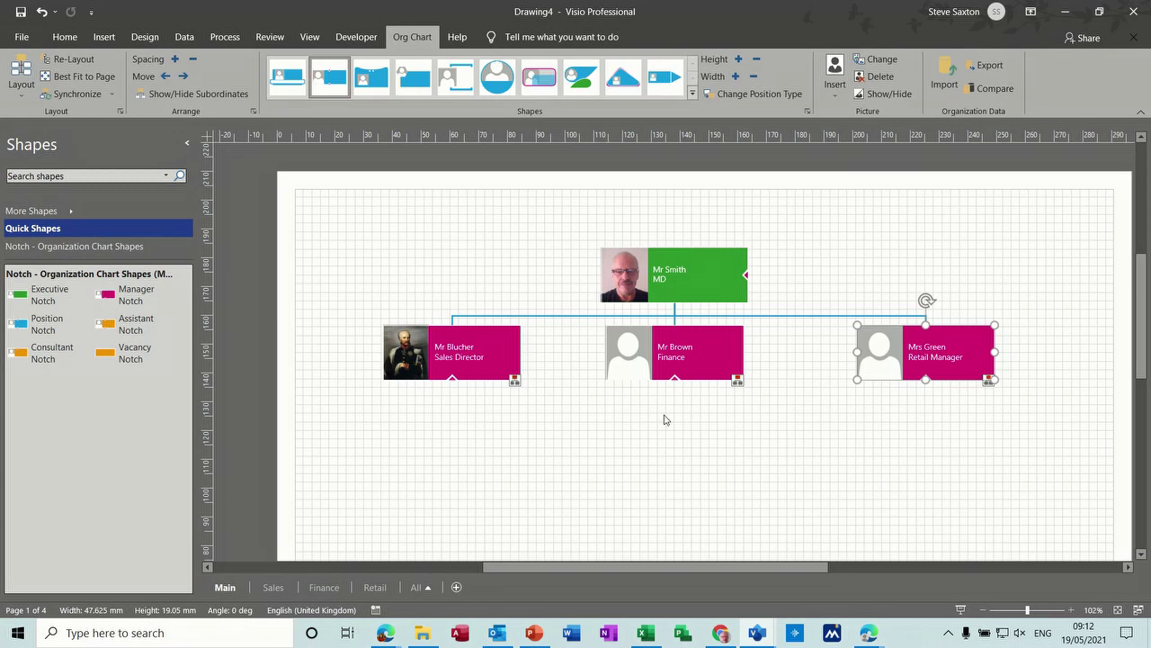
Step: Look over the Finance and Retail pages, then come back to Main
click(515, 383)
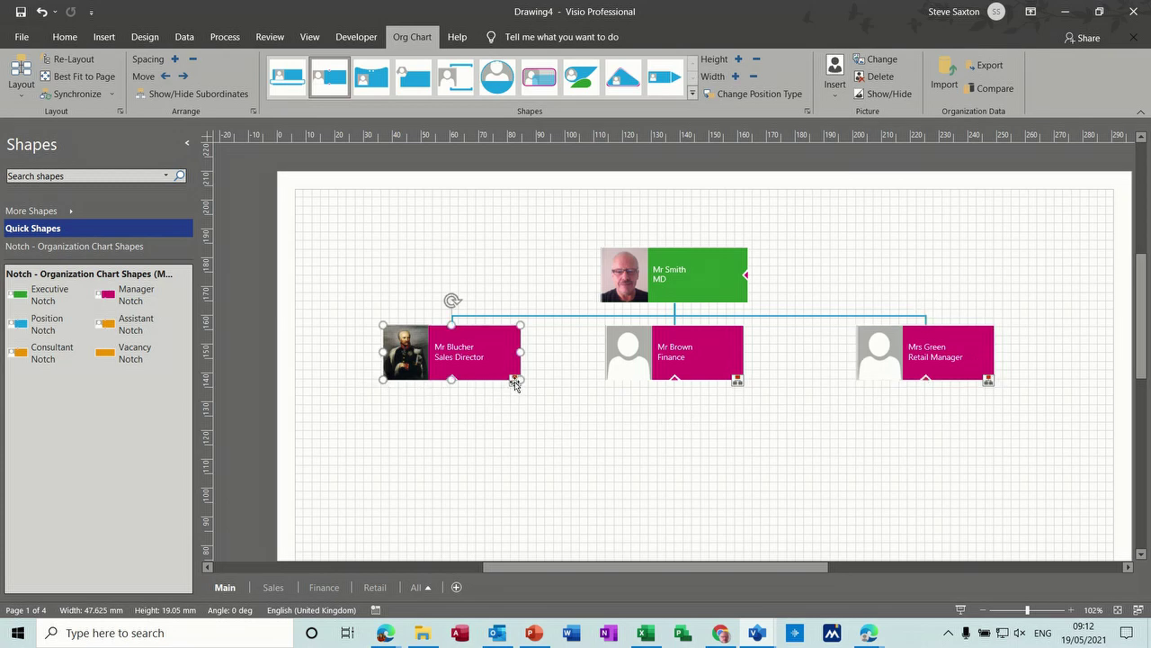
right_click(516, 382)
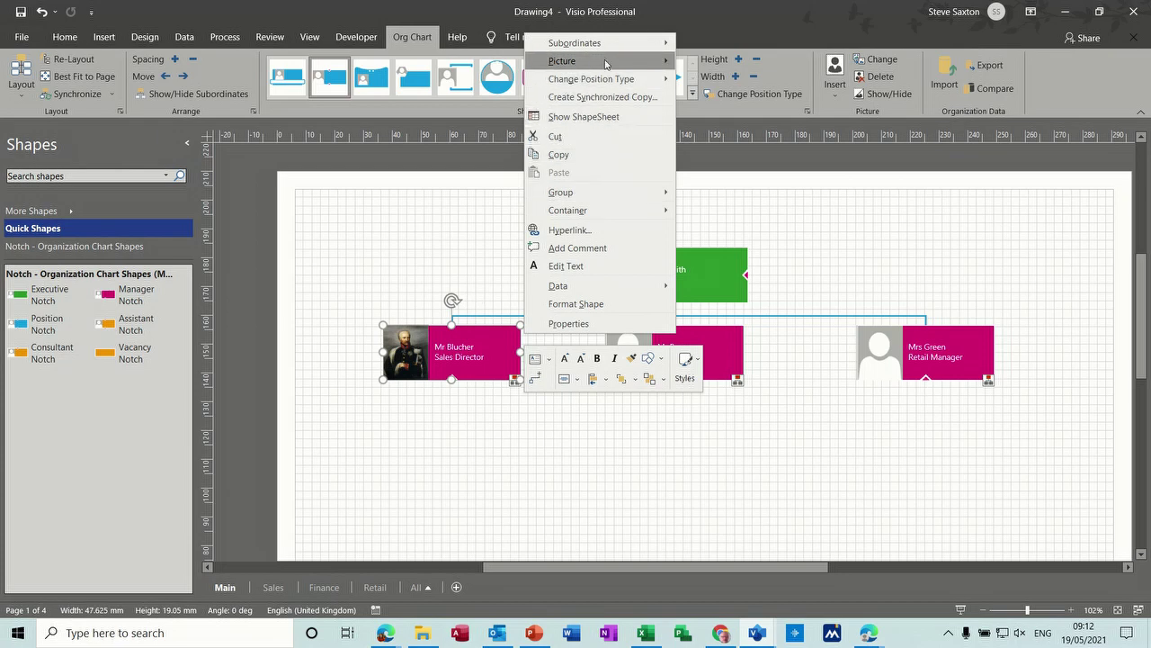
mouse_move(621, 45)
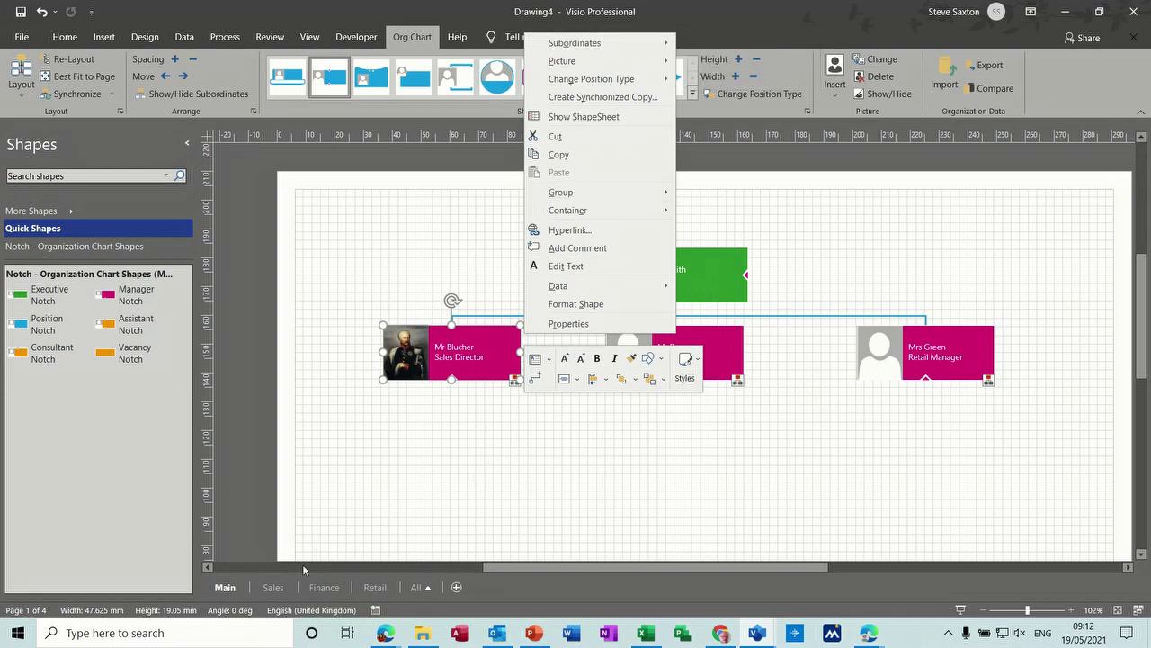
click(274, 589)
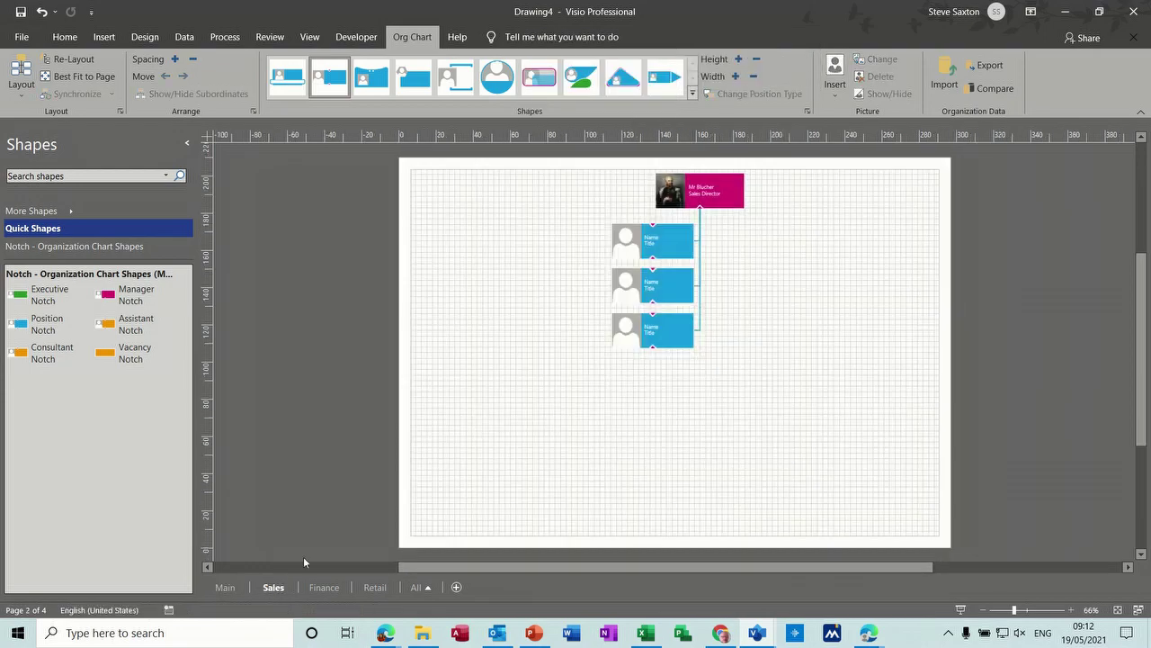
click(325, 587)
click(375, 589)
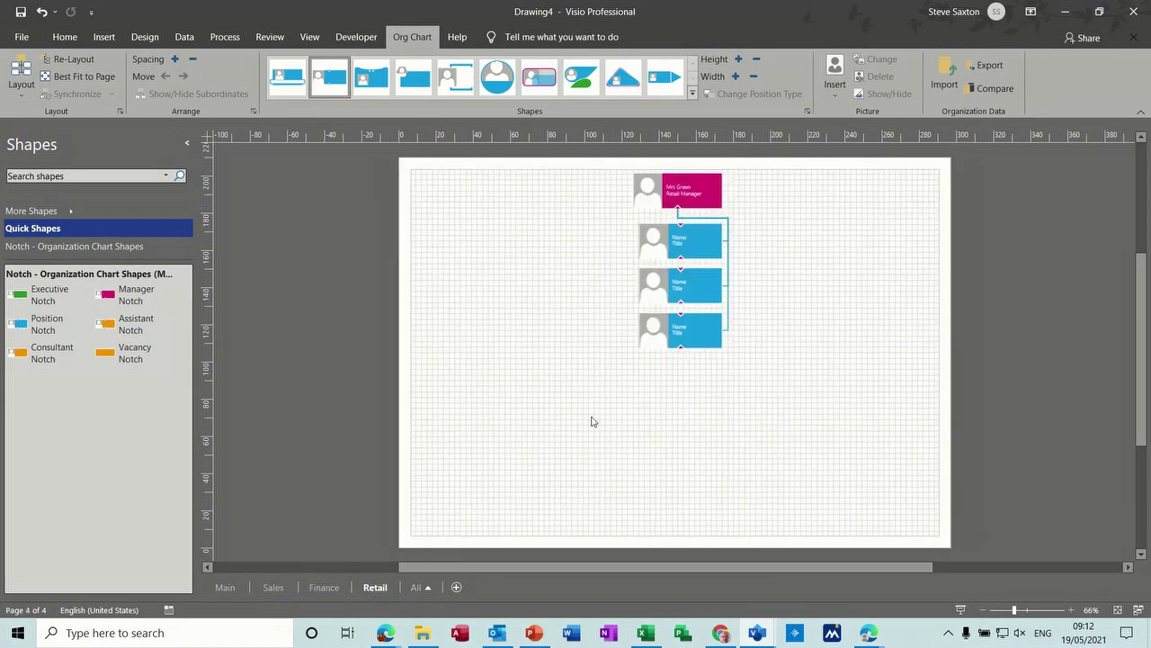
click(226, 588)
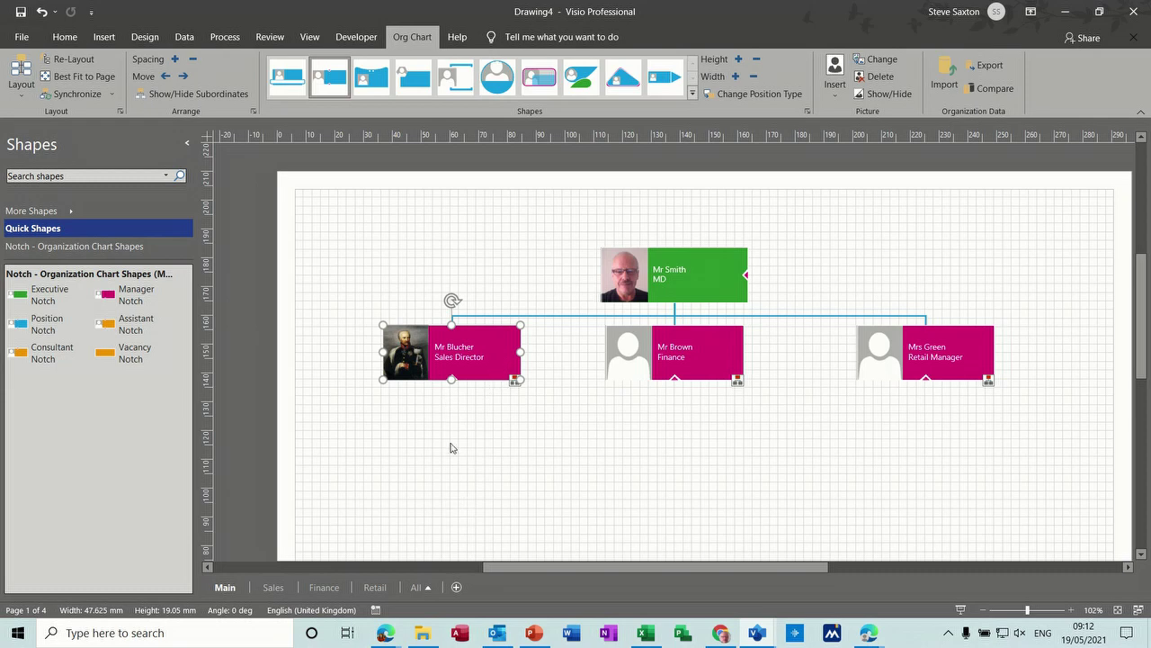
Step: Show the Sales Director's three team members on the Main page
right_click(493, 351)
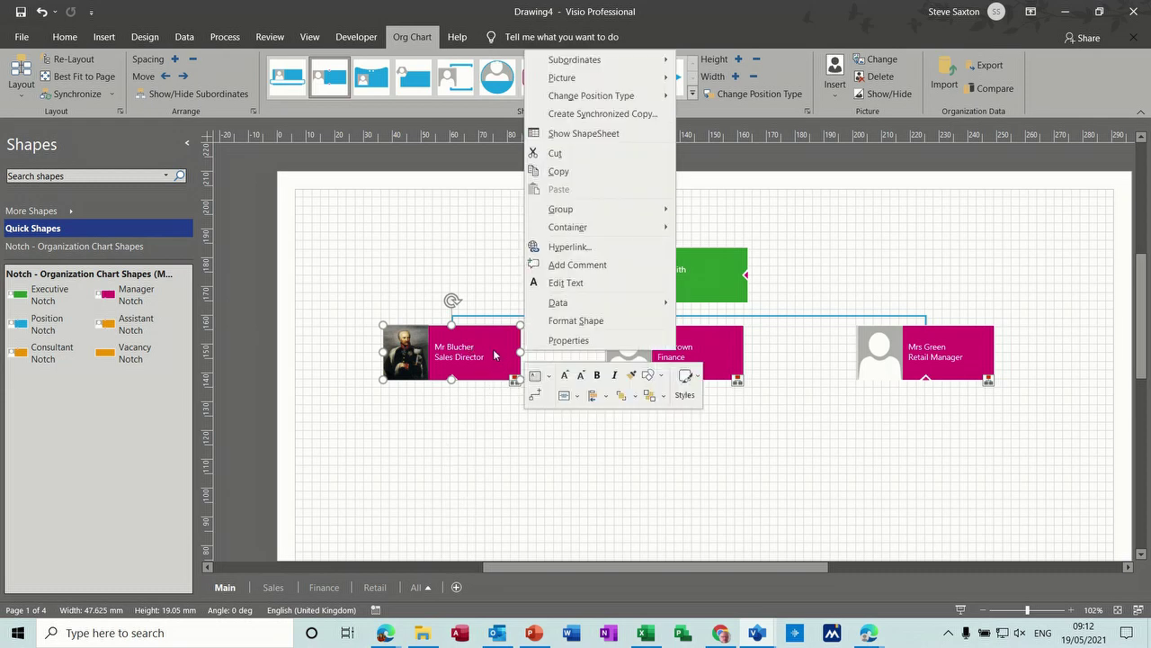
mouse_move(619, 68)
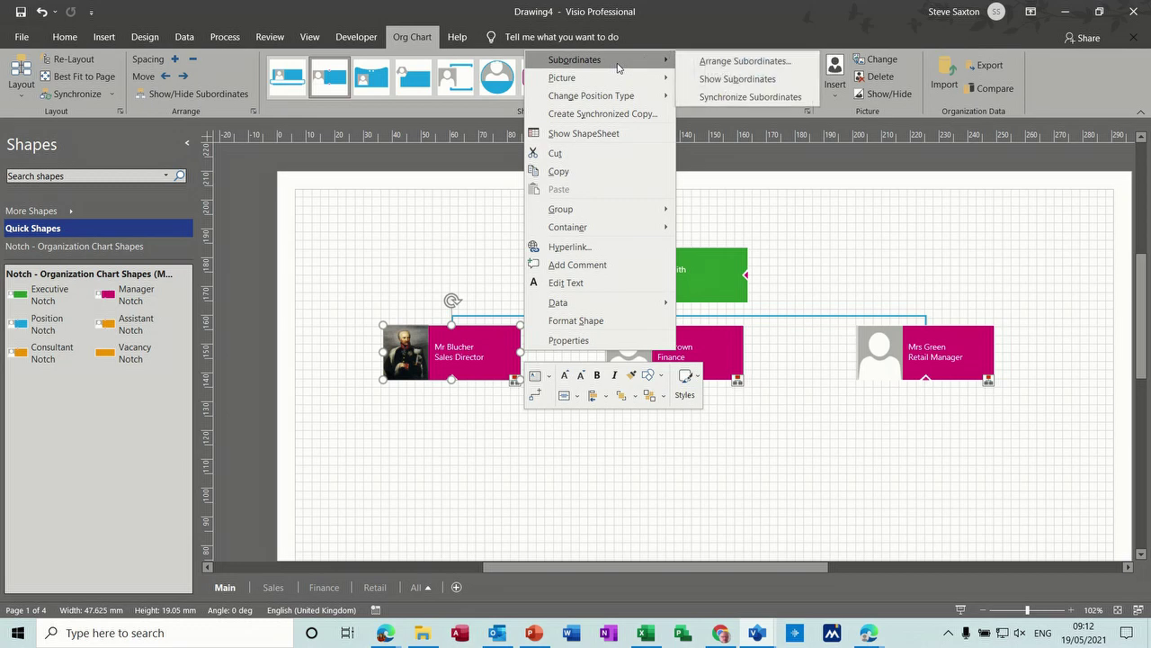
click(700, 78)
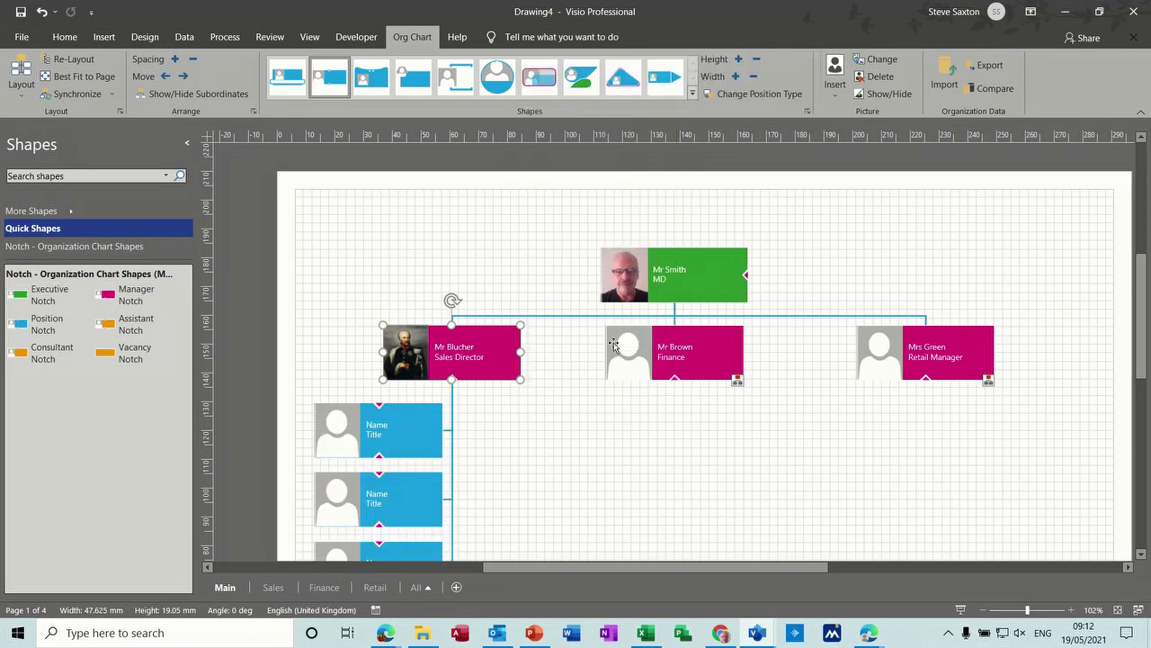
drag(1144, 292, 1147, 334)
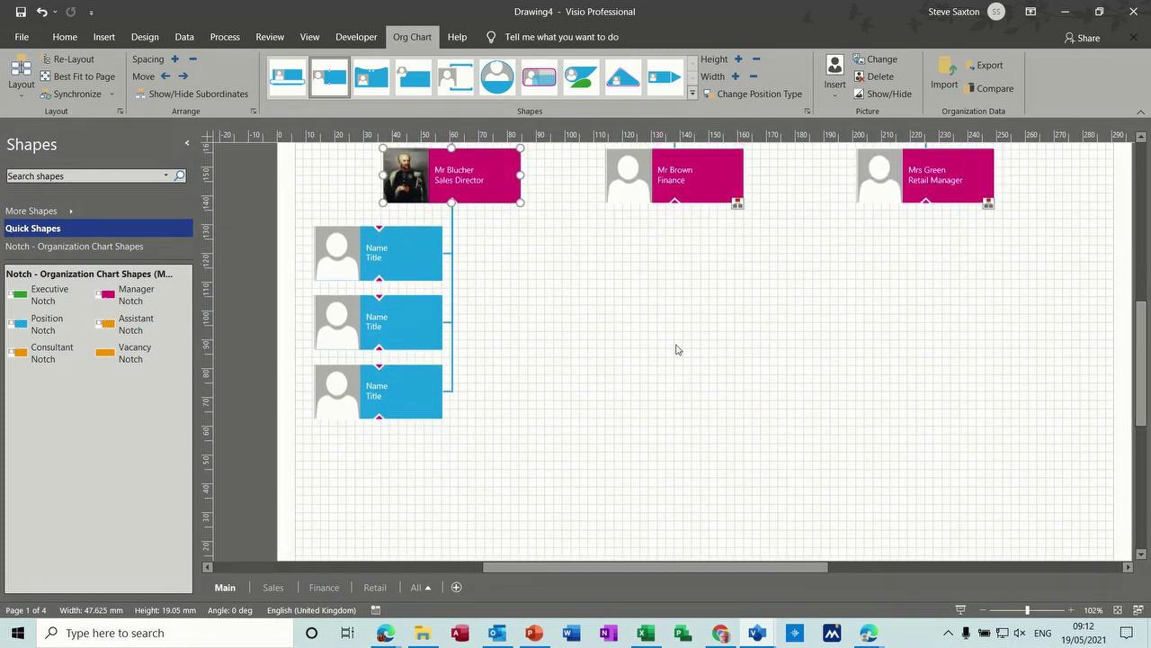
Step: Enter the first team member's name and confirm it synchronized to the Sales page
click(381, 253)
click(385, 253)
click(385, 253)
text(M)
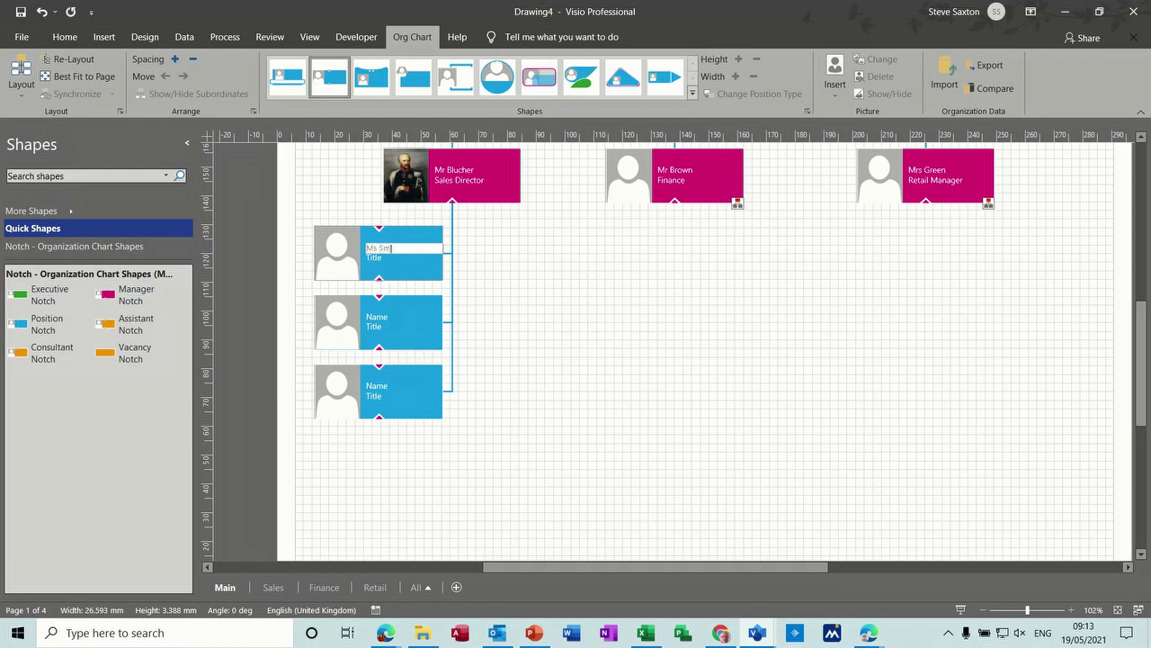
text(s Smith)
click(565, 341)
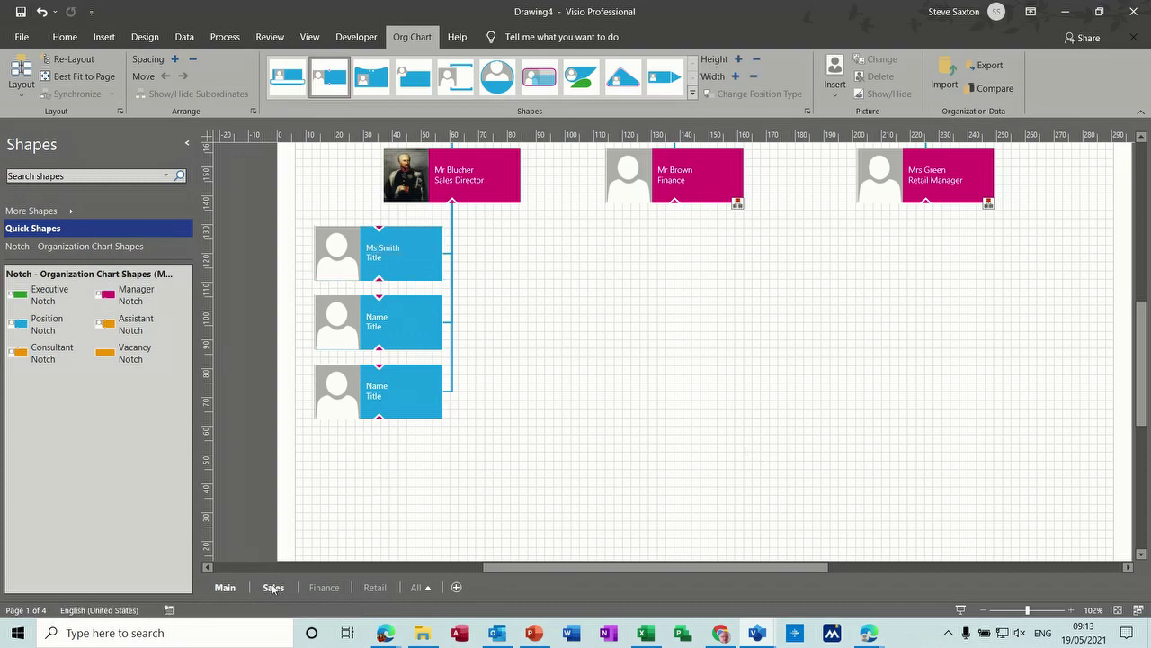
click(272, 587)
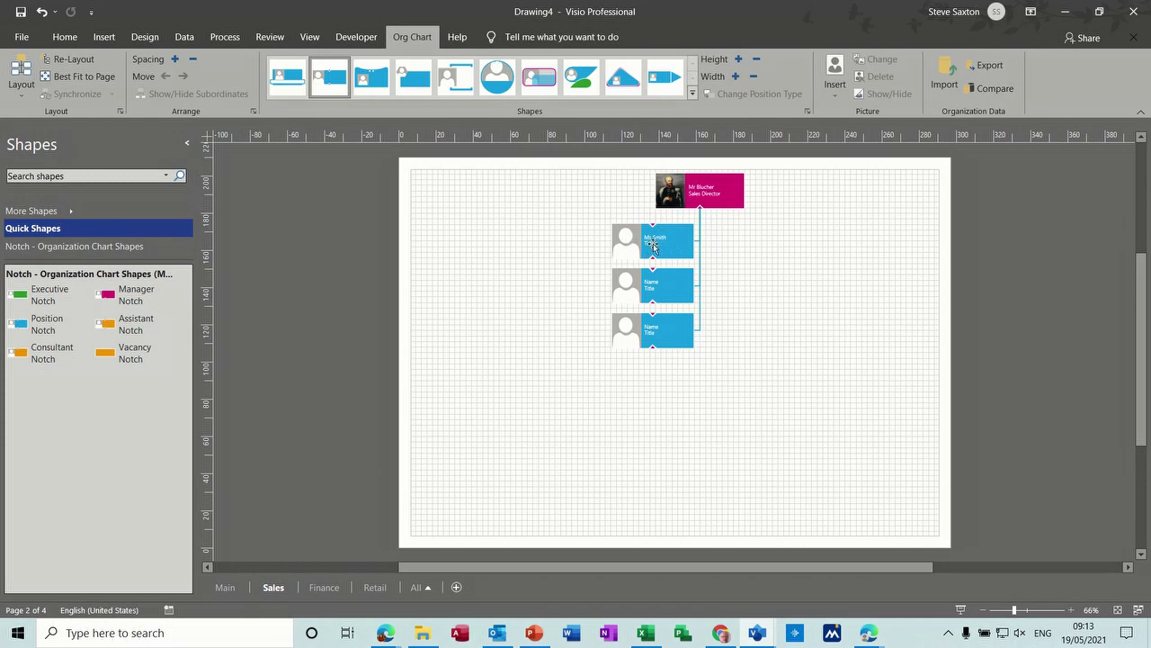
click(225, 587)
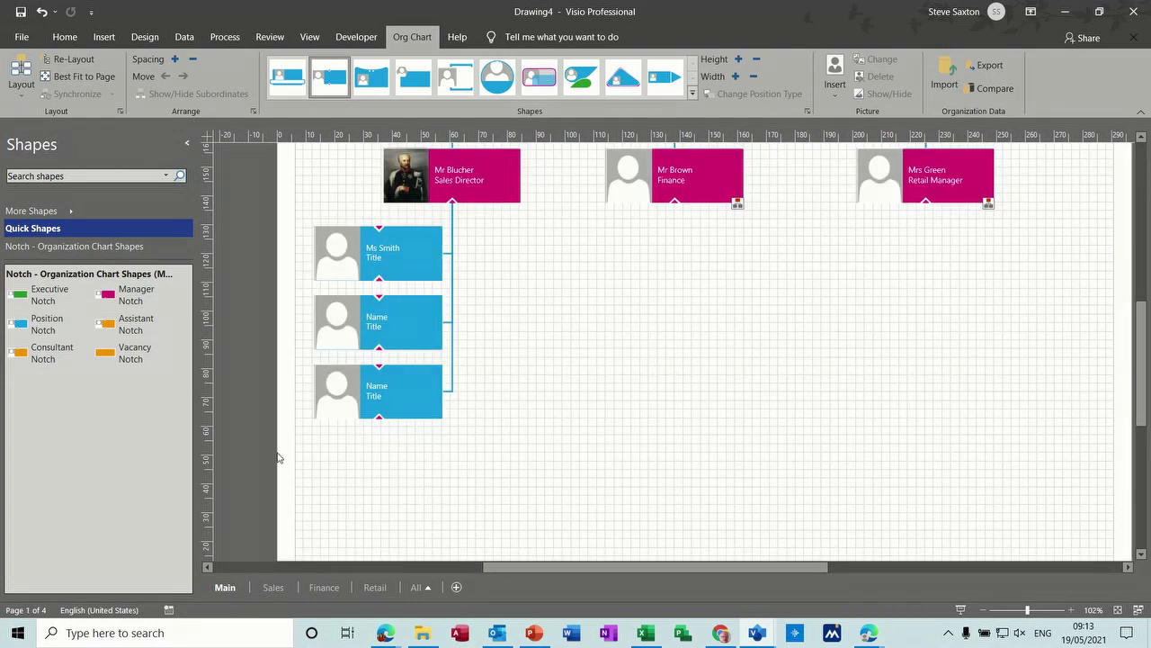
Step: Add a fourth Position Notch member under the Sales Director and check the Sales page
drag(47, 328, 446, 186)
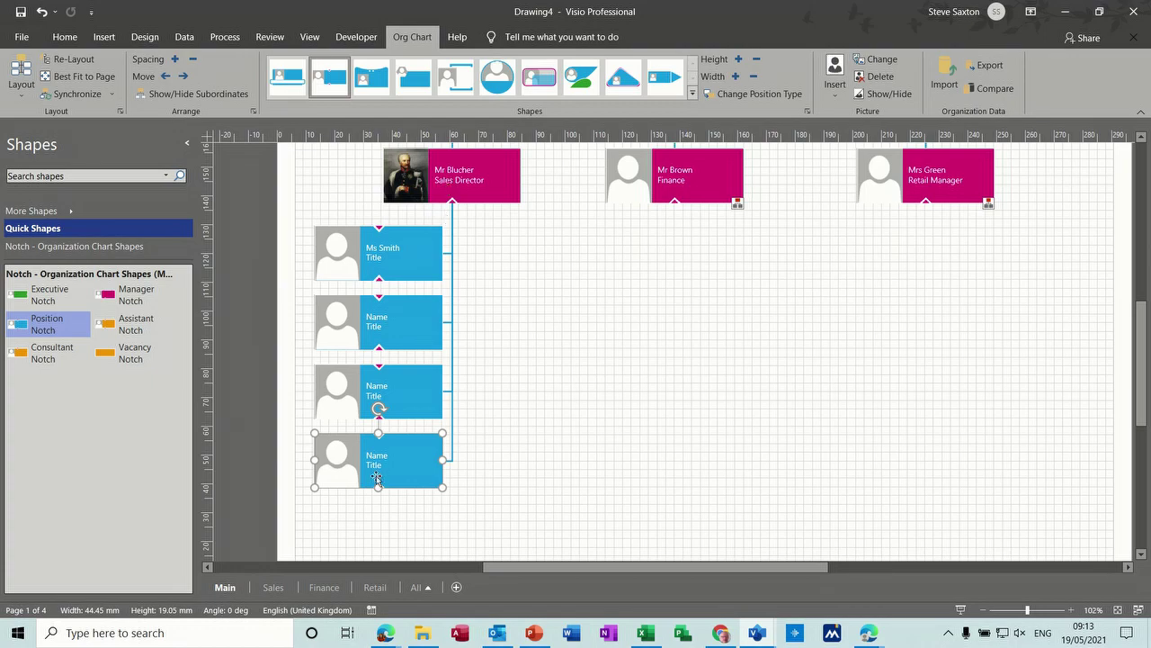
click(273, 588)
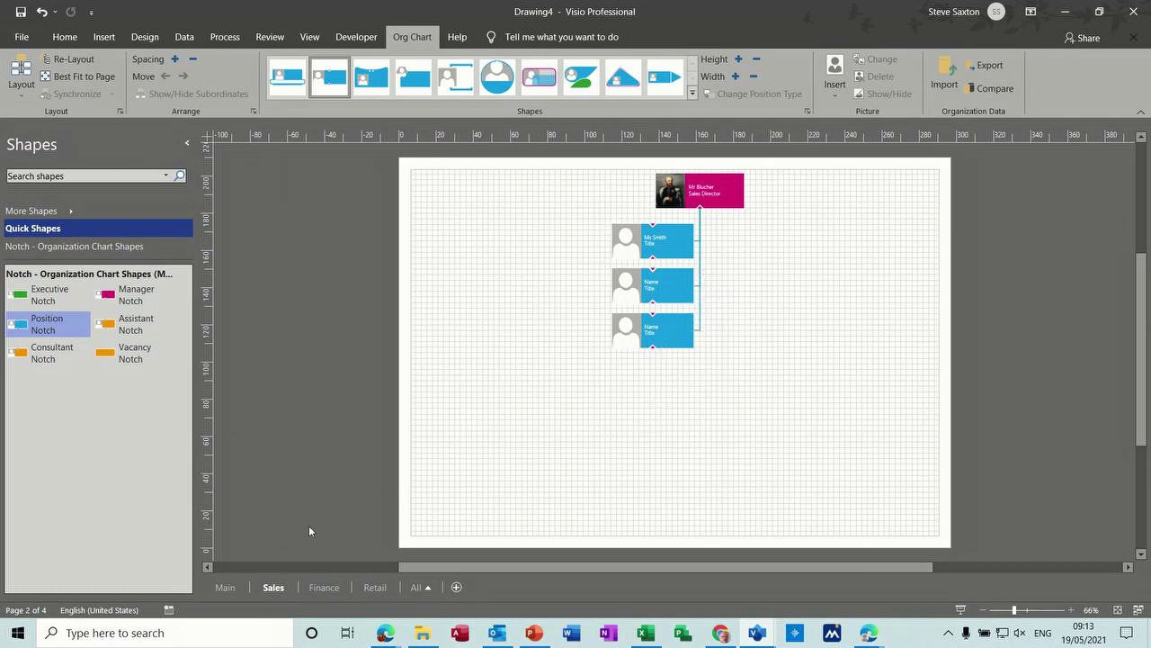
click(225, 586)
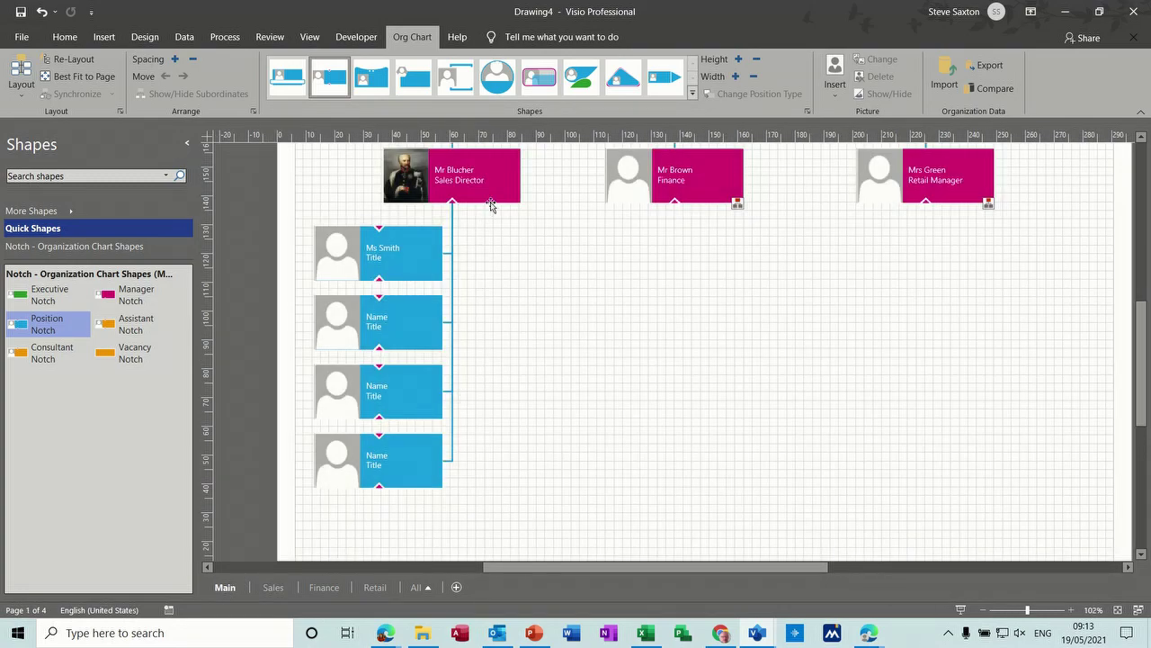
Step: Start a synchronized copy of the Sales Director to an existing page
click(495, 195)
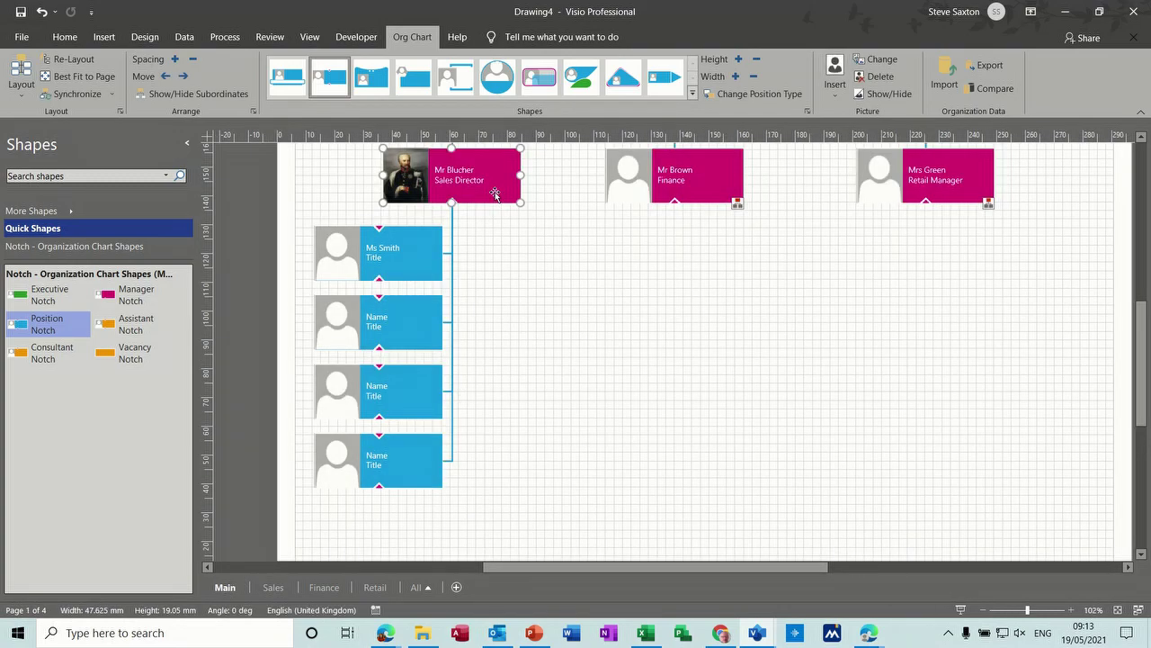
right_click(496, 196)
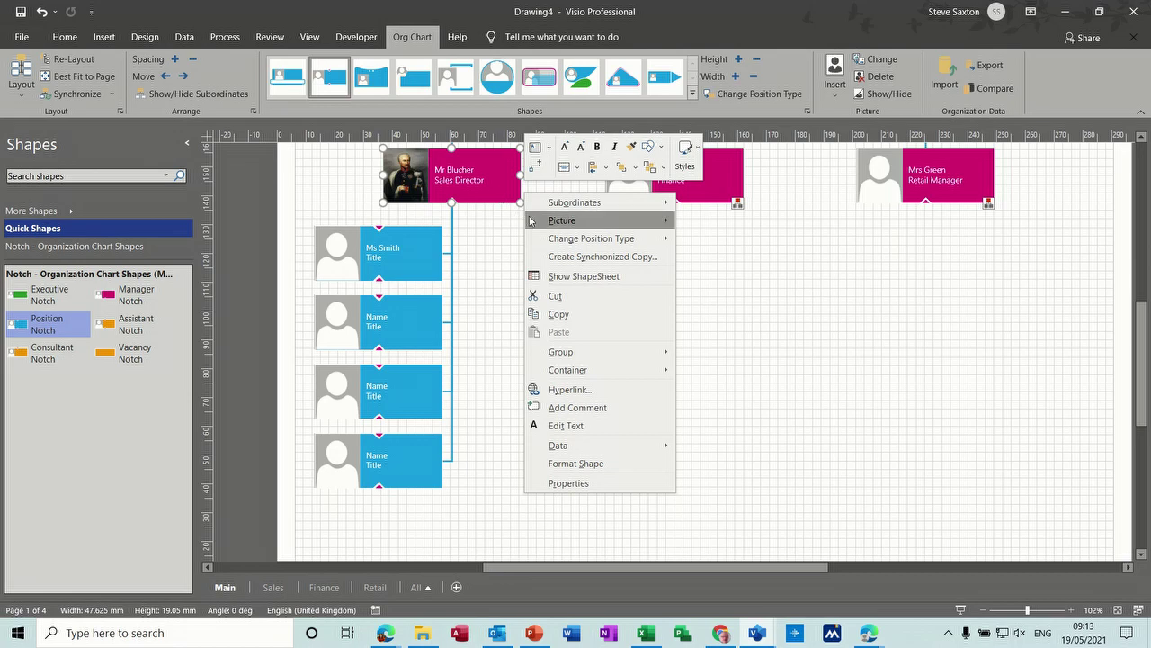
click(601, 256)
click(611, 311)
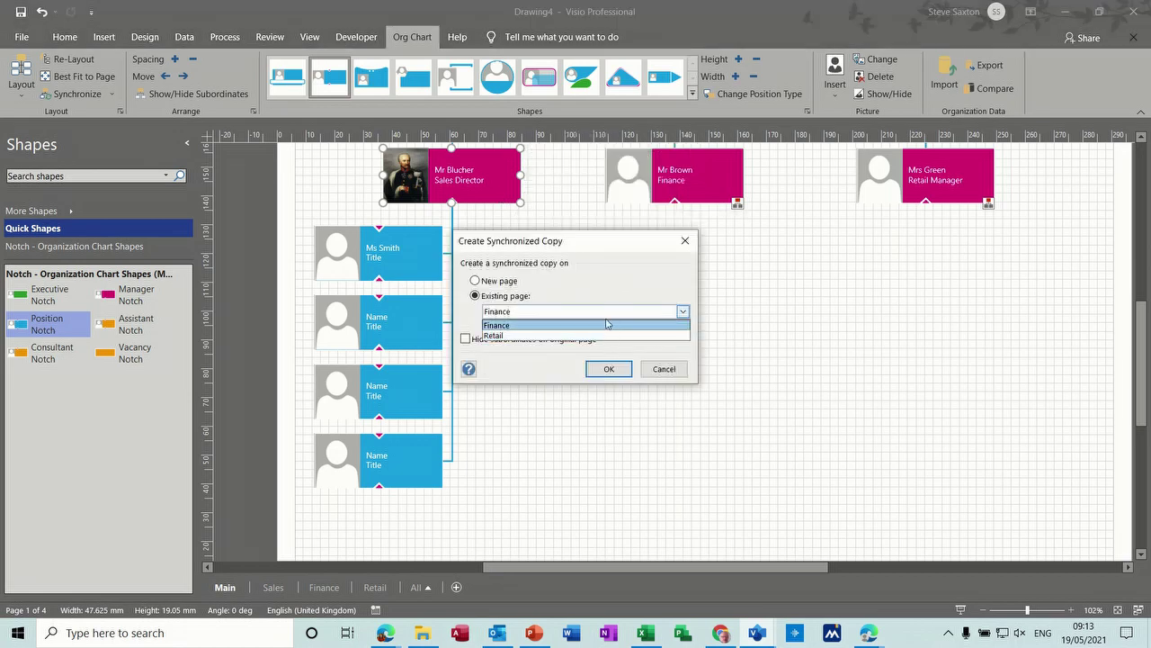
click(594, 336)
key(Return)
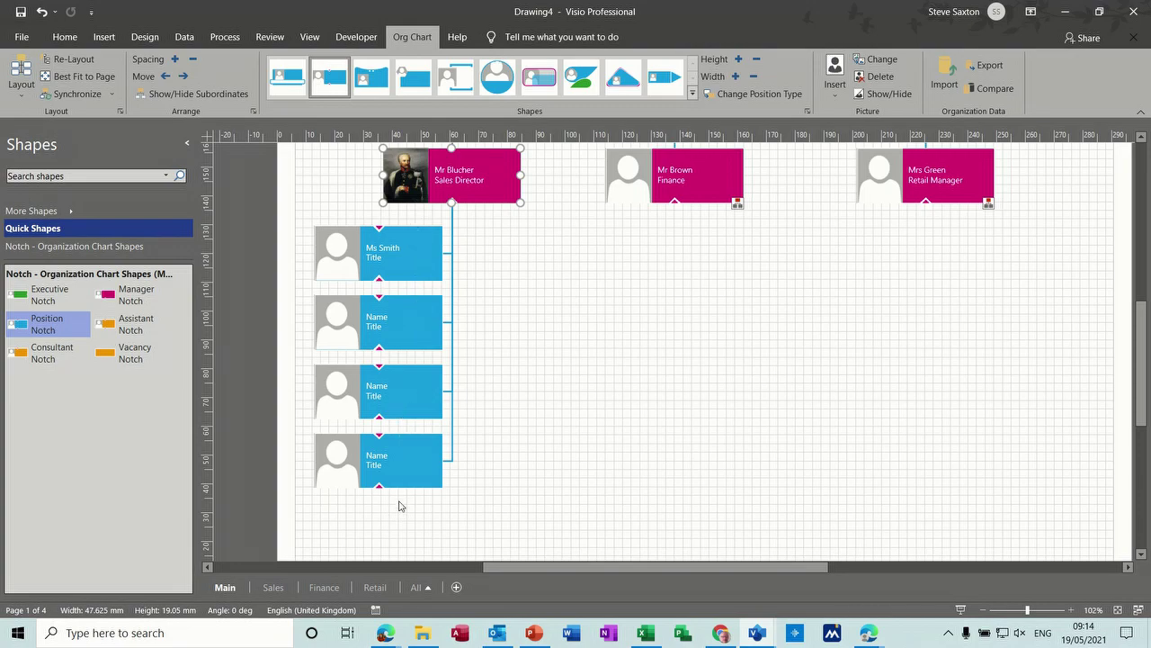
click(274, 587)
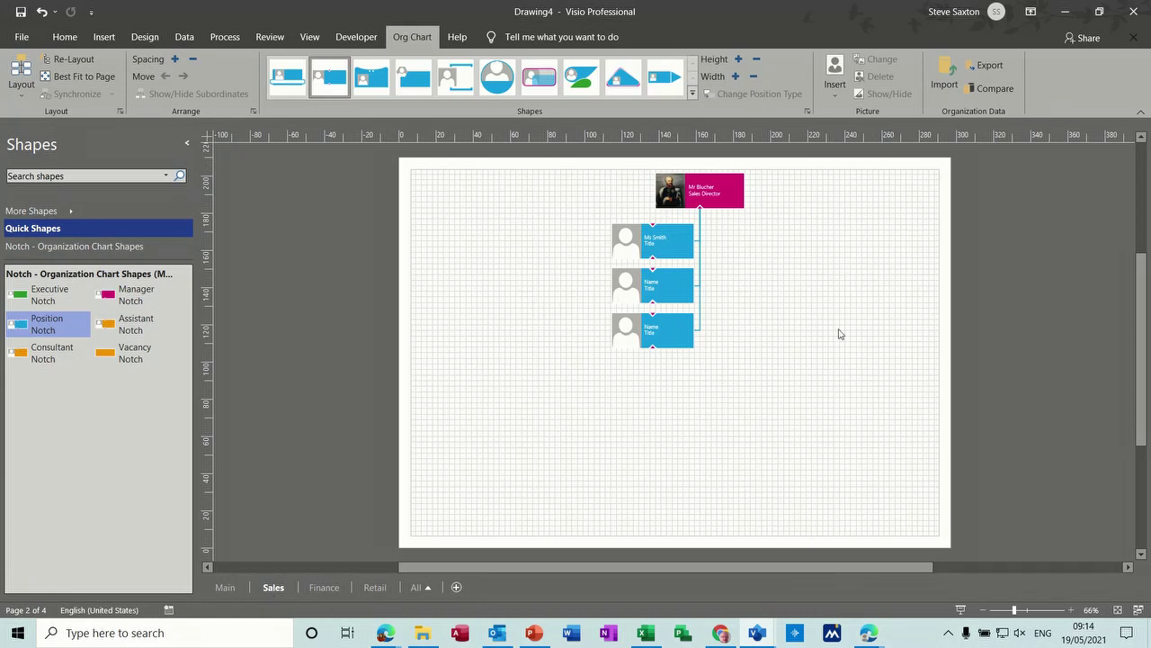
click(227, 589)
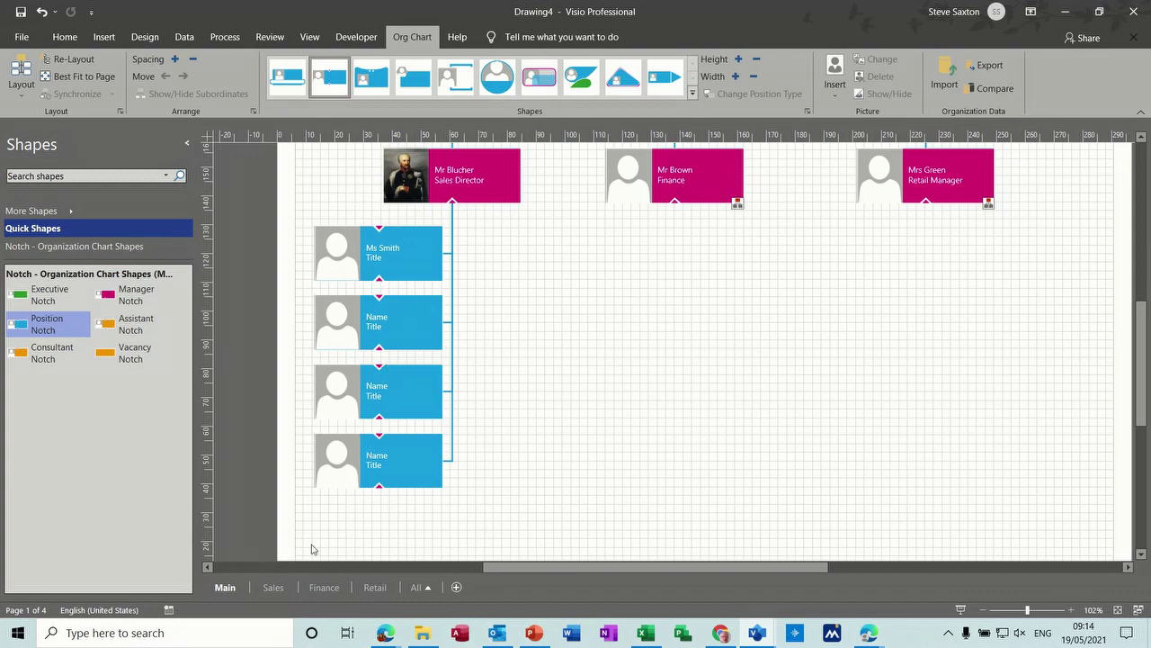
click(272, 588)
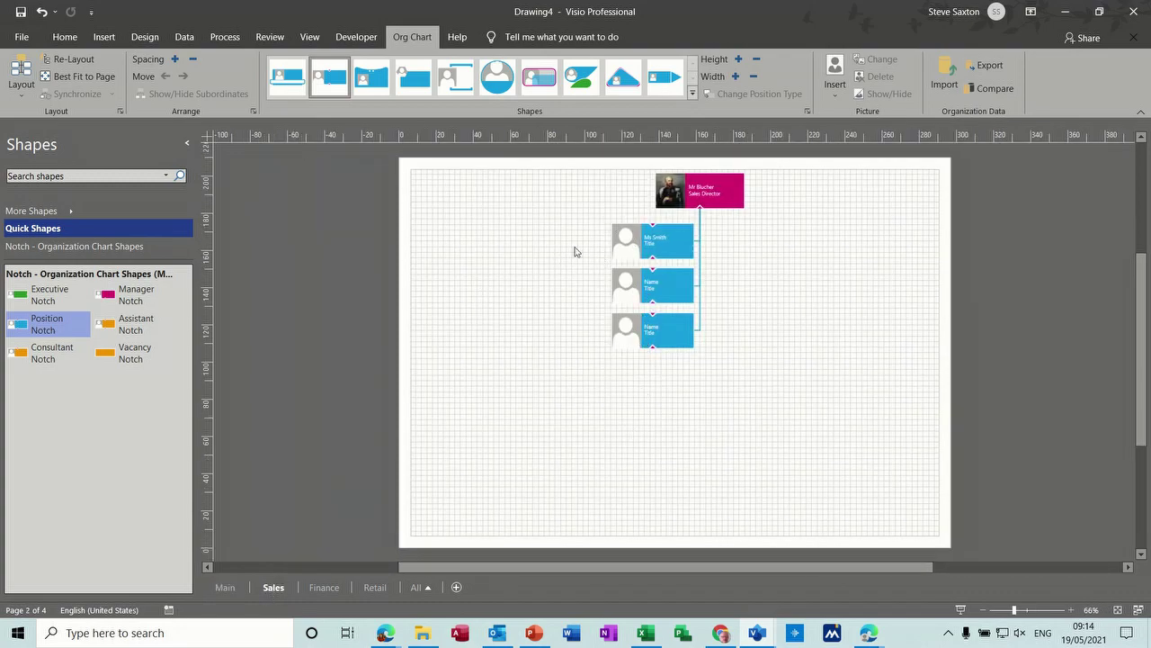
click(224, 588)
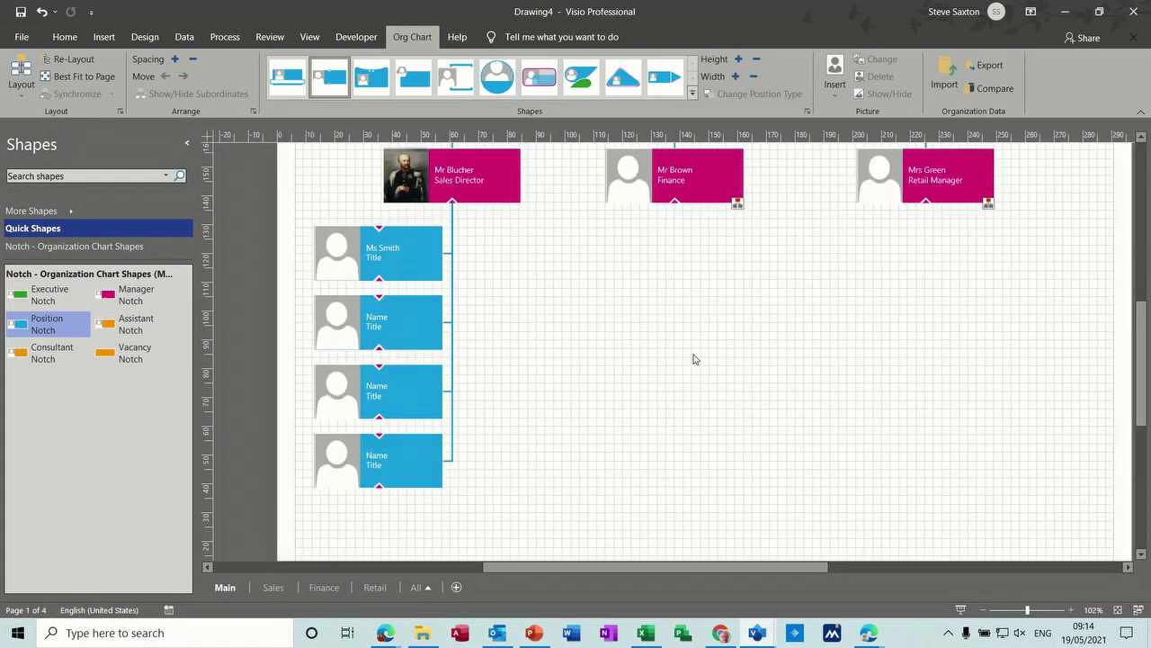
drag(1145, 350, 1138, 328)
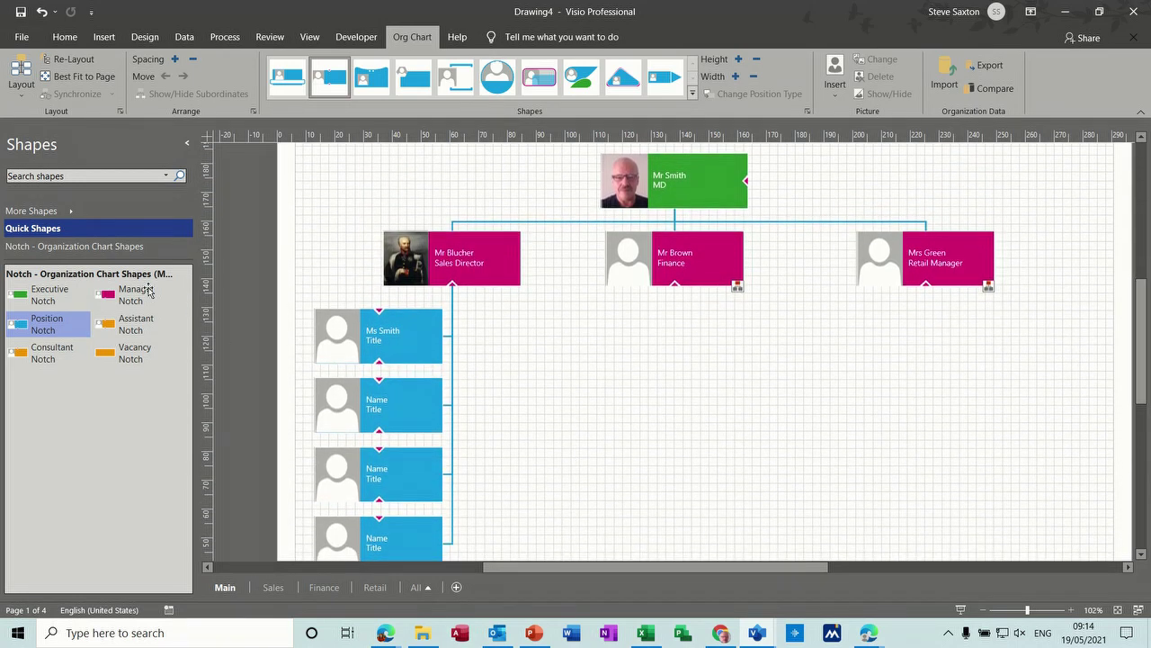
Step: Drag a Team frame from the Notch - Organization Chart Shapes stencil over the Sales Director's team
click(79, 253)
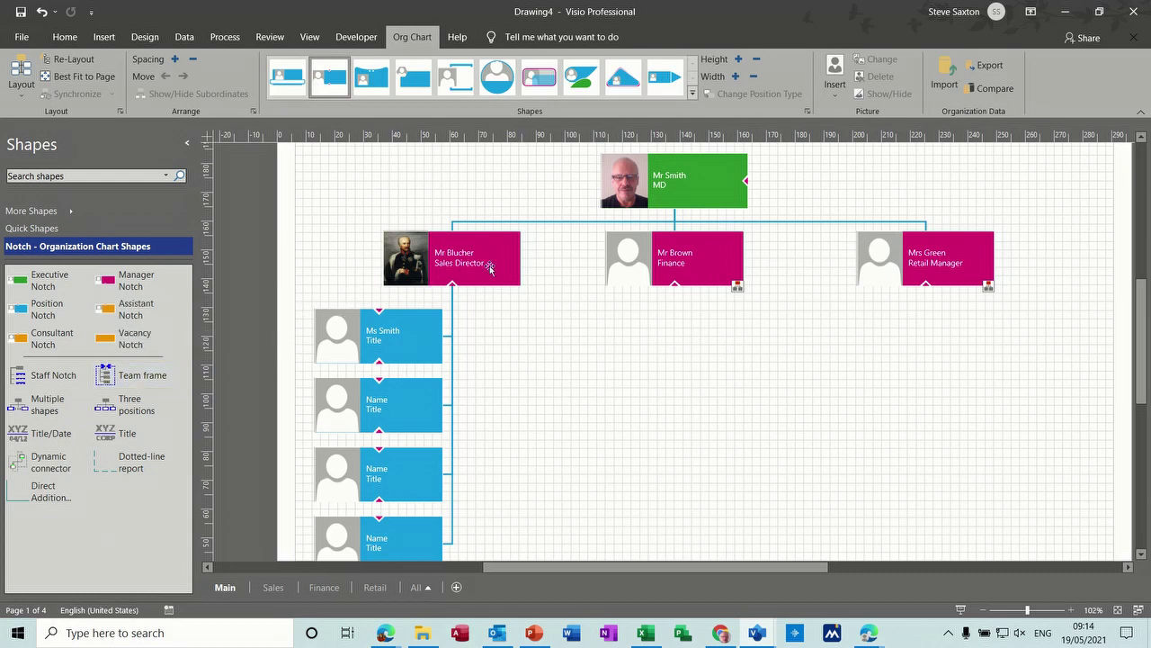
drag(105, 378, 391, 406)
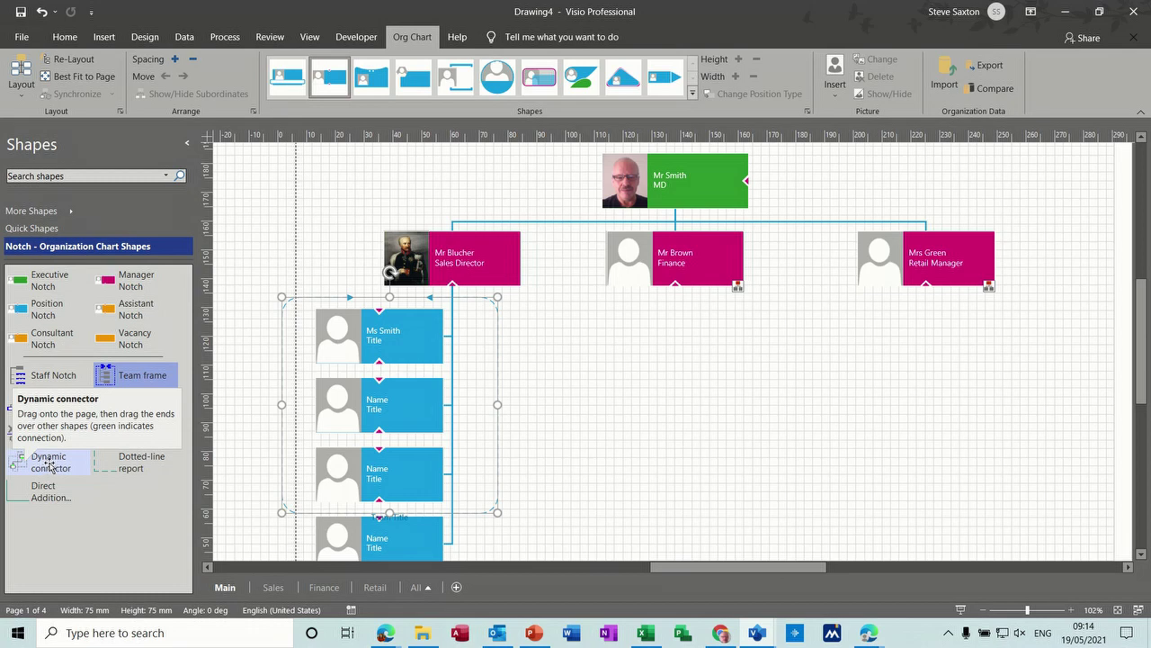
Step: Connect the Finance manager box to the Retail Manager box and give the connector a label
drag(54, 466, 714, 338)
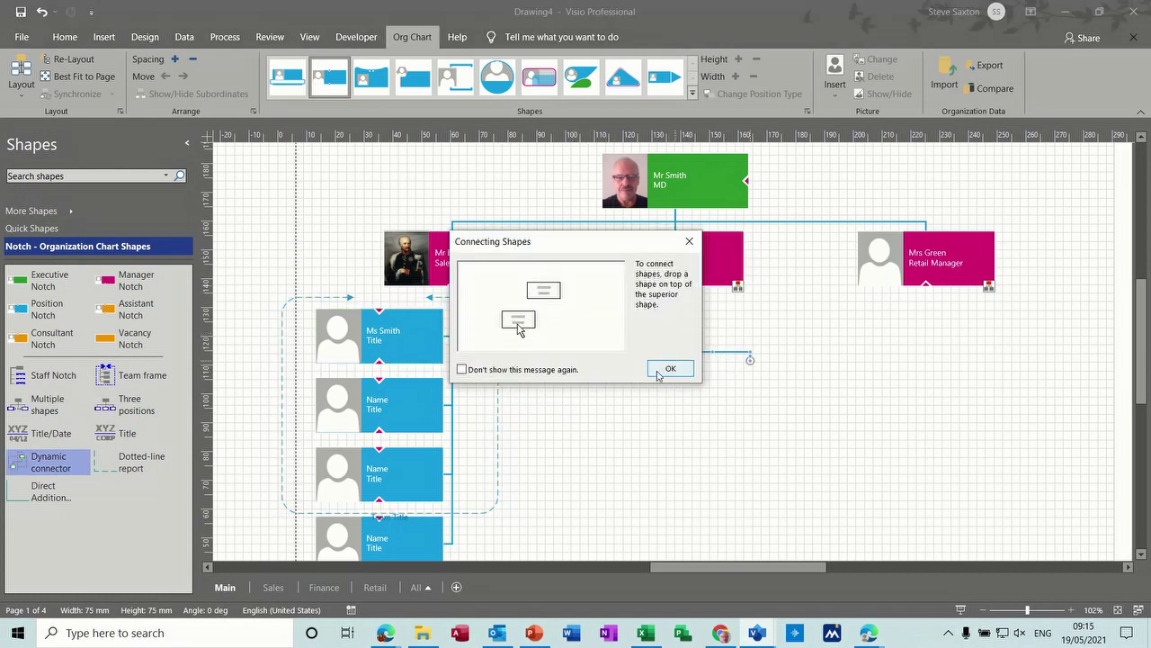
click(670, 368)
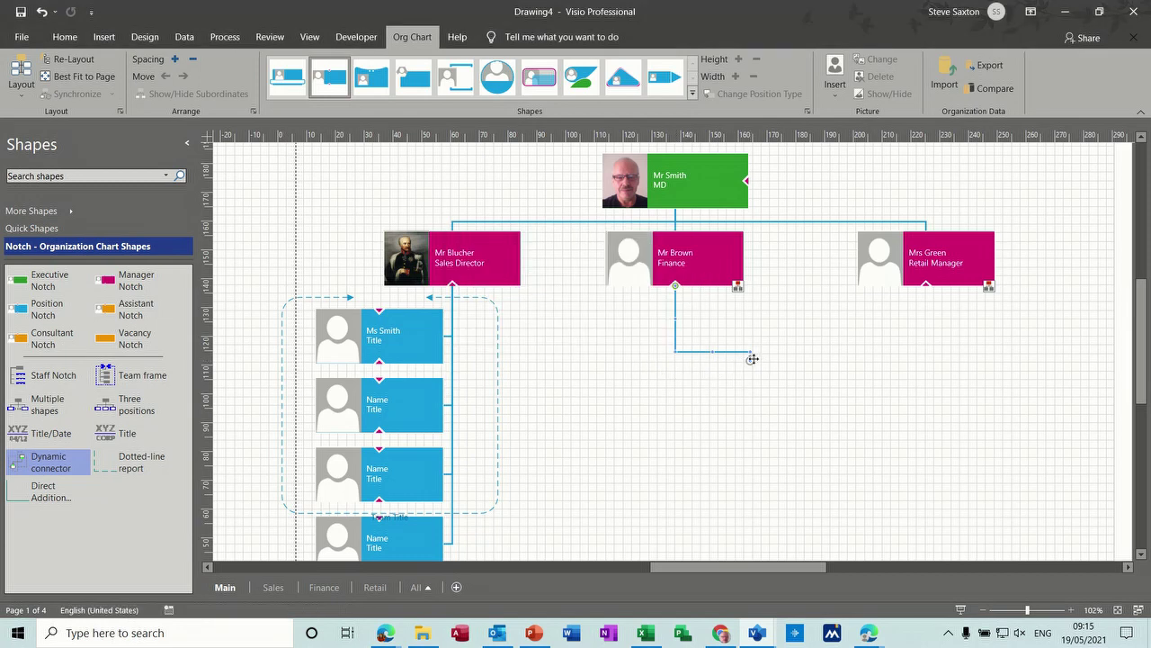
drag(856, 259, 855, 259)
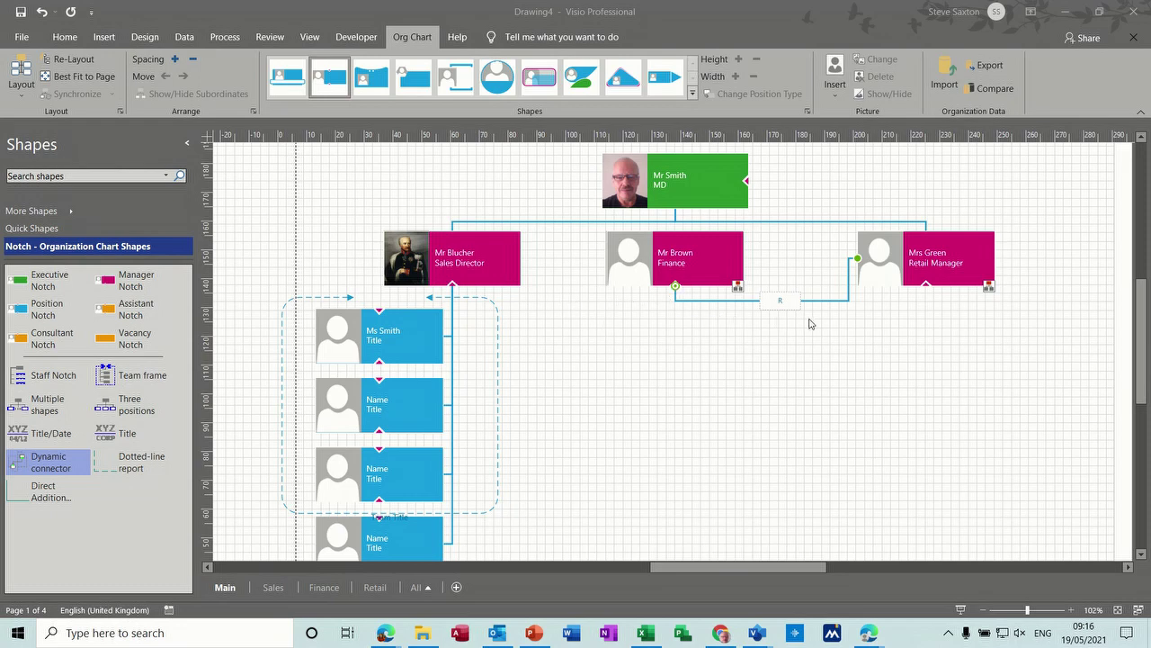
click(760, 351)
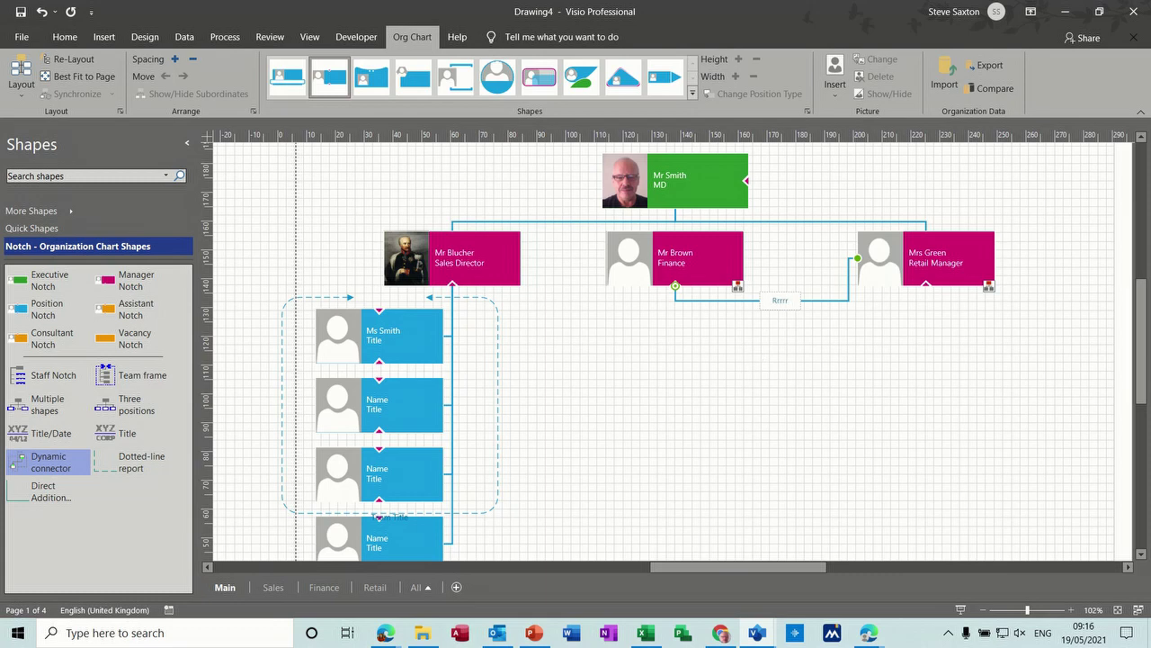
click(610, 339)
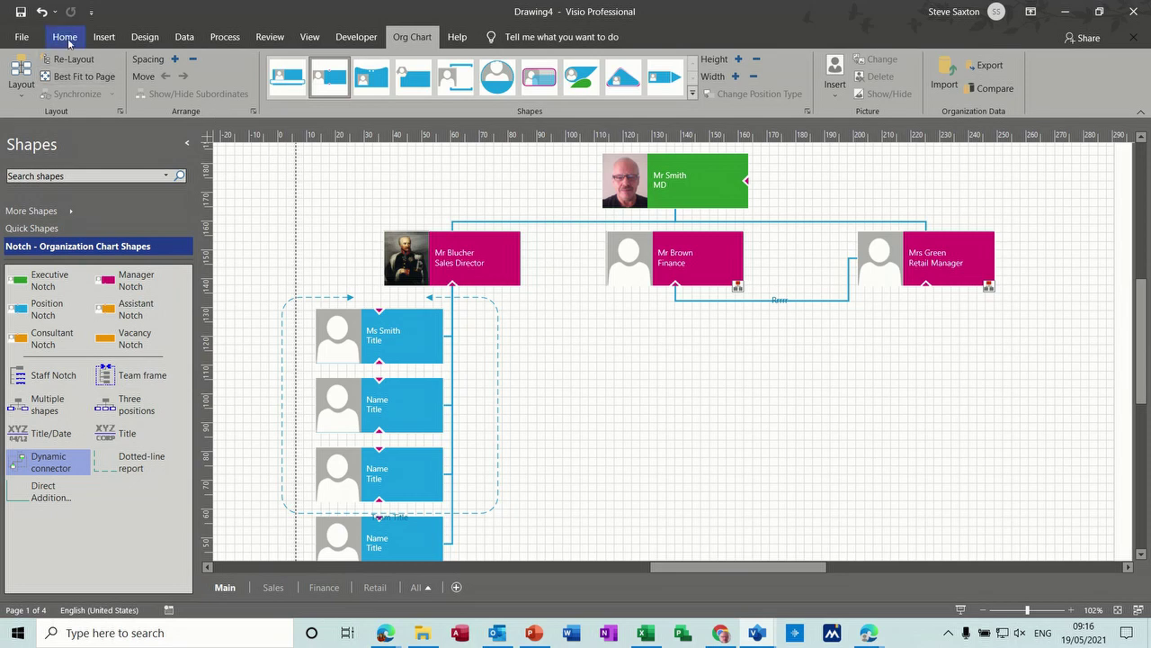
Step: Make the Finance–Retail connector red, 3 pt weight, with a dashed pattern
click(65, 37)
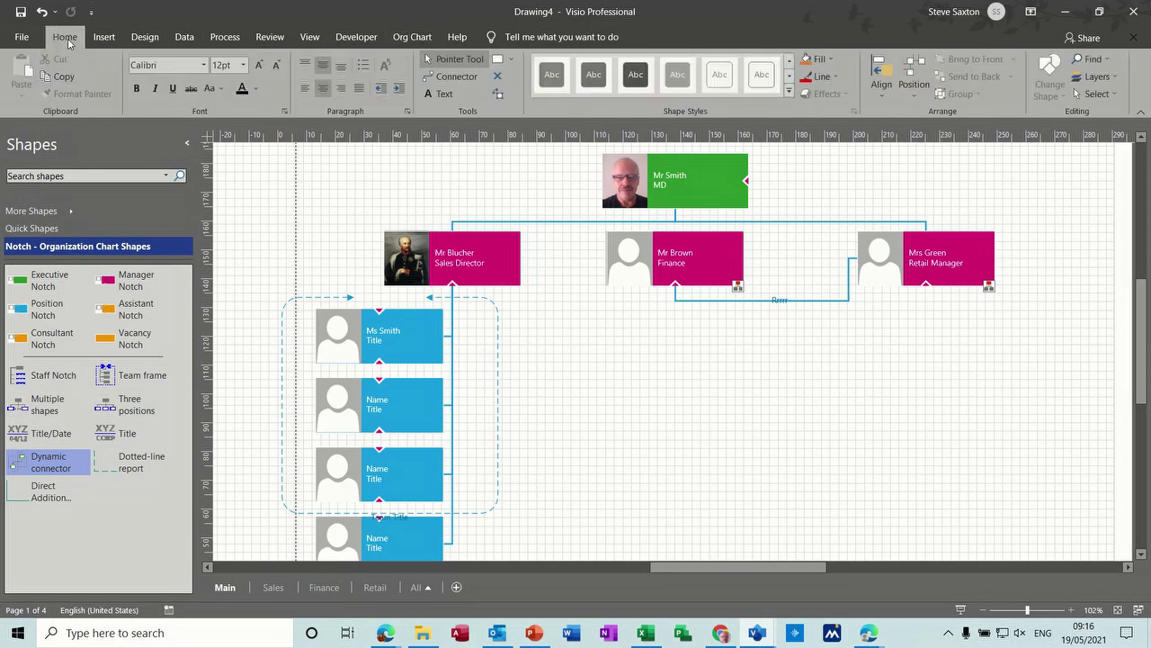
click(825, 302)
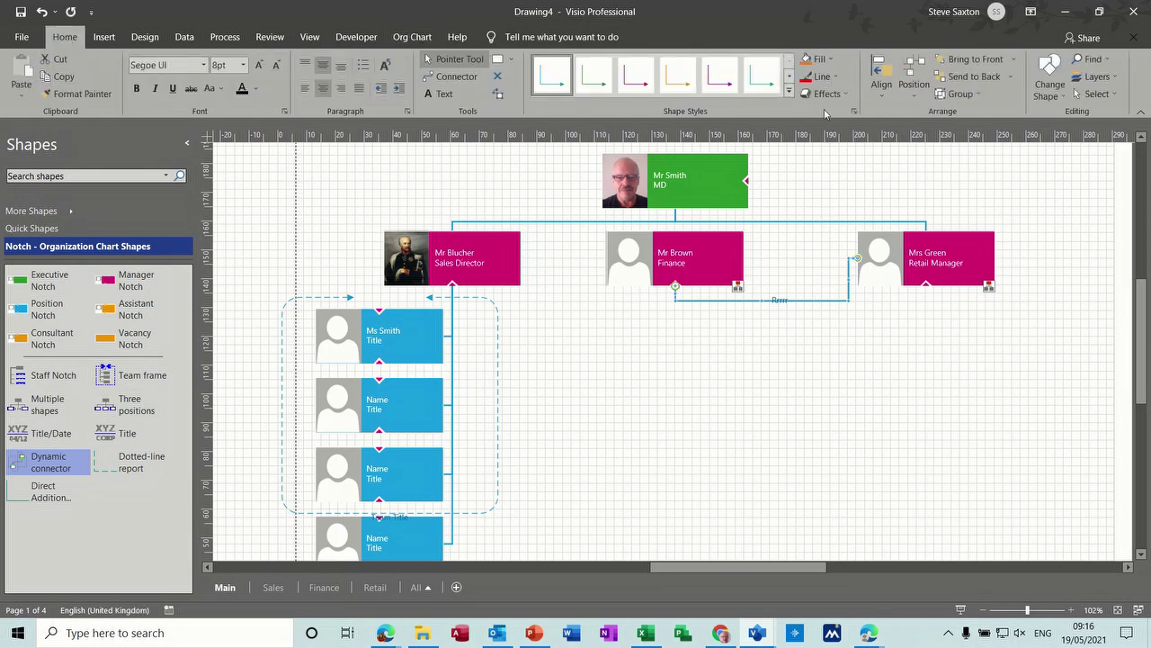
click(831, 77)
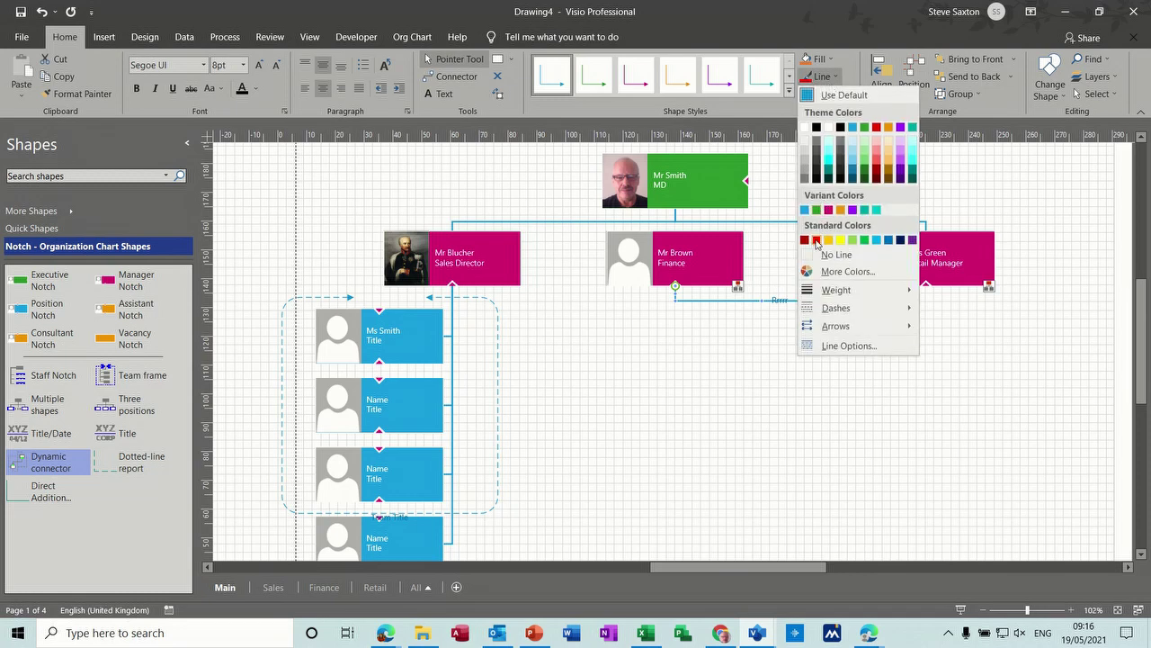
click(814, 227)
click(826, 77)
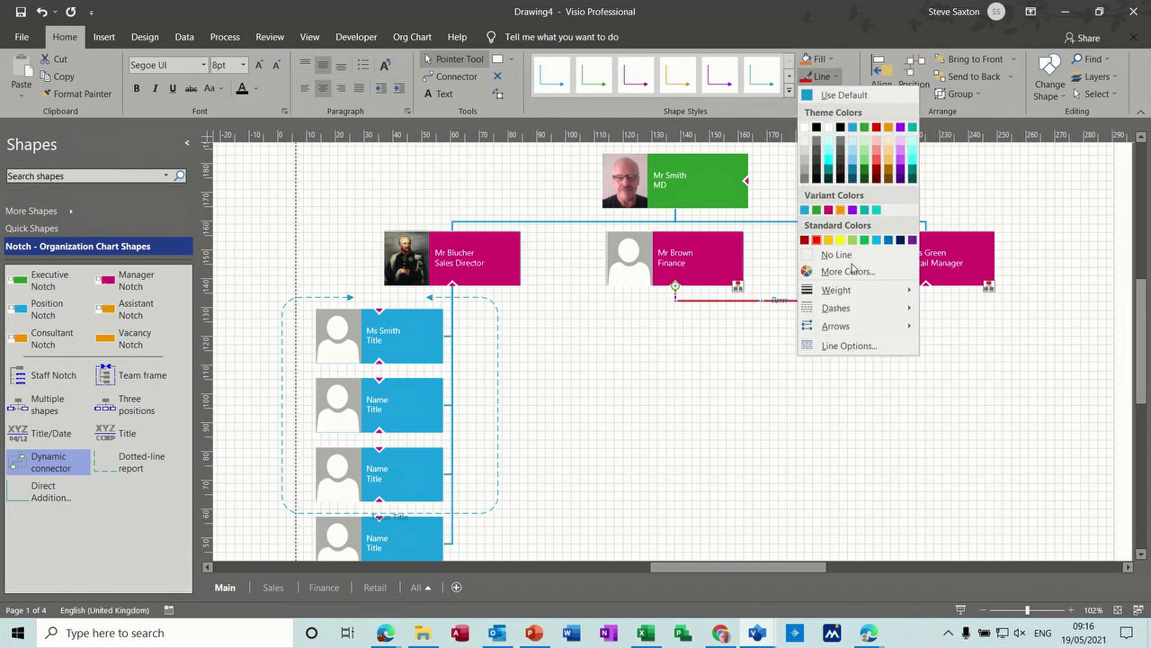
mouse_move(859, 297)
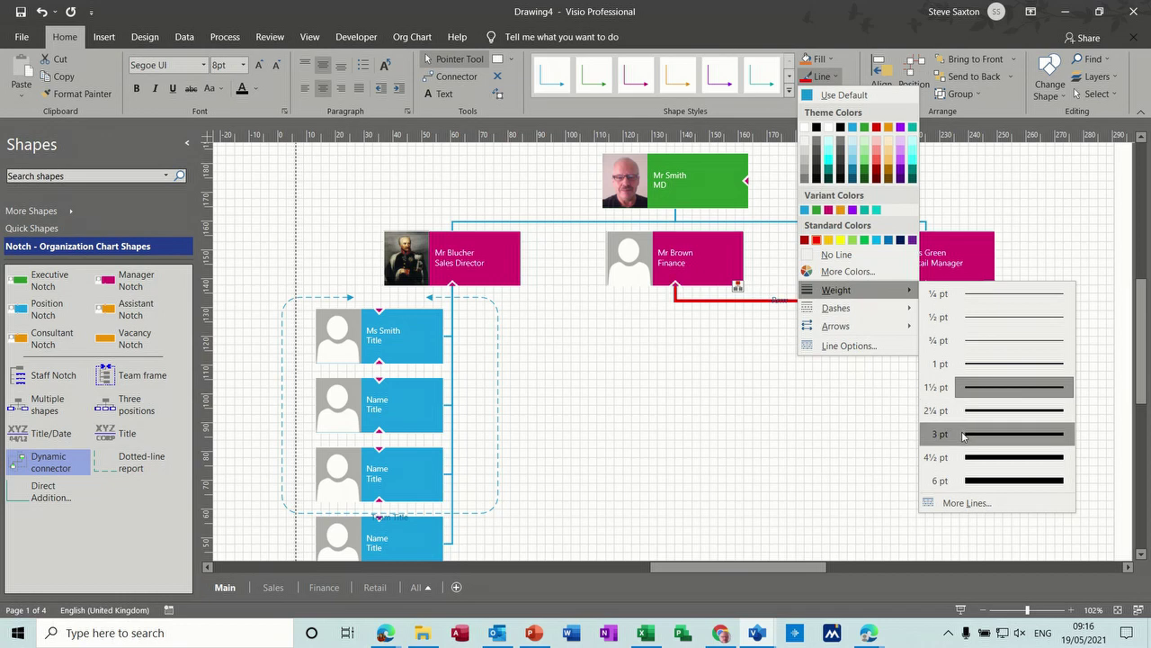
click(965, 435)
click(832, 78)
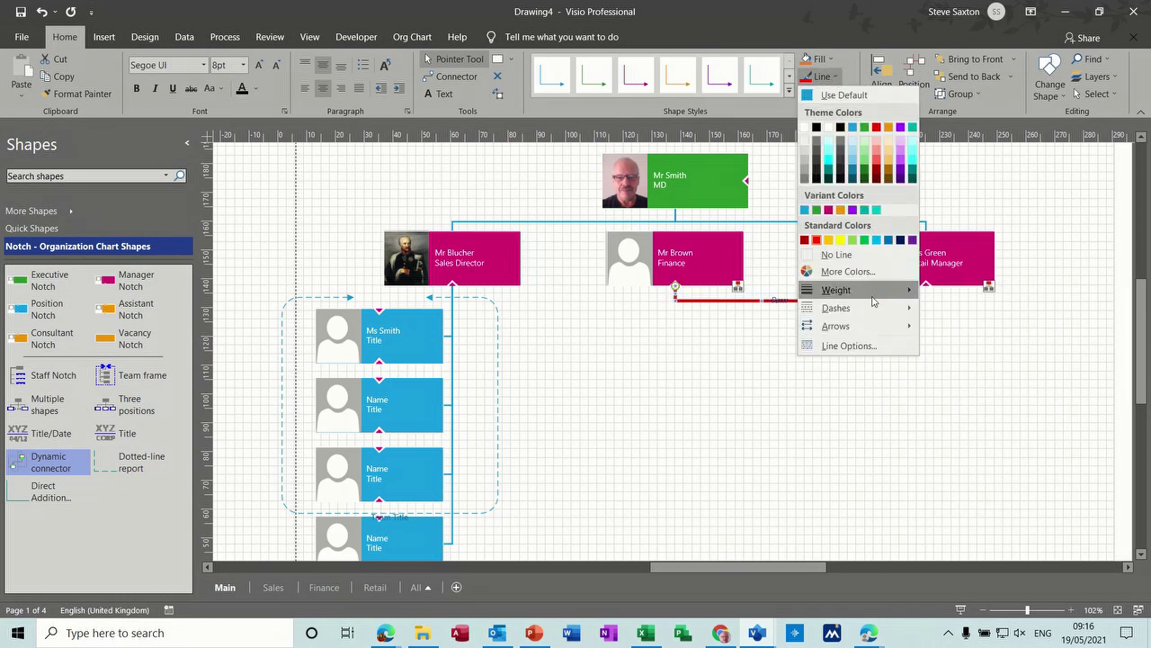
mouse_move(869, 313)
click(939, 352)
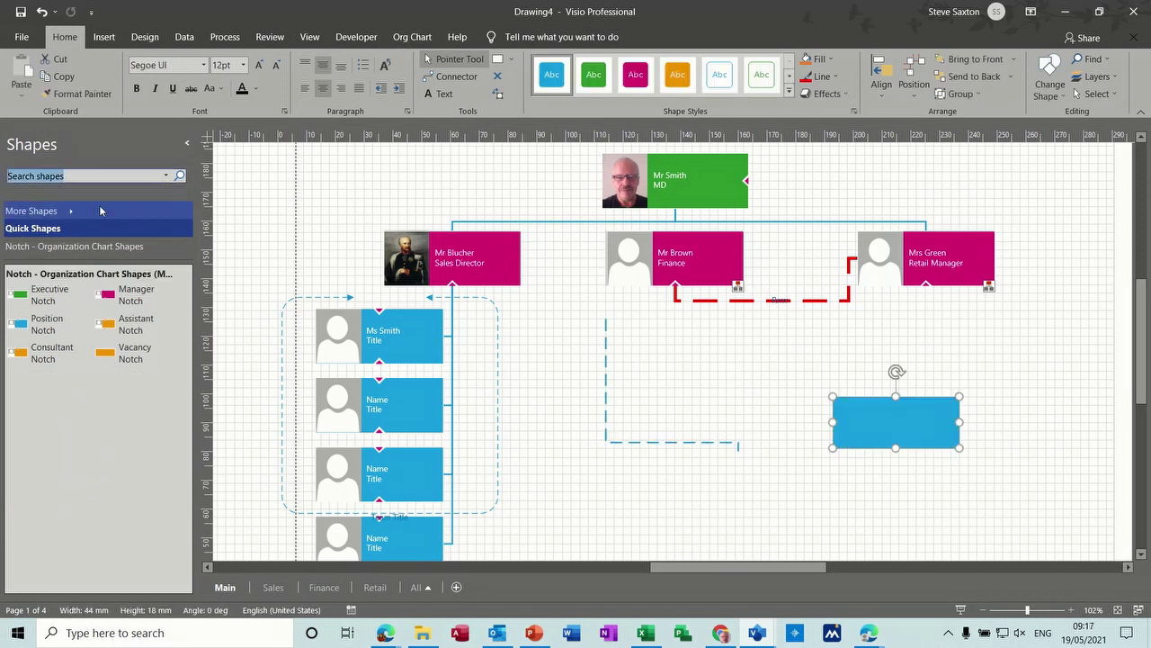
Step: Add the Basic Shapes stencil and place a rectangle below the chart
click(71, 214)
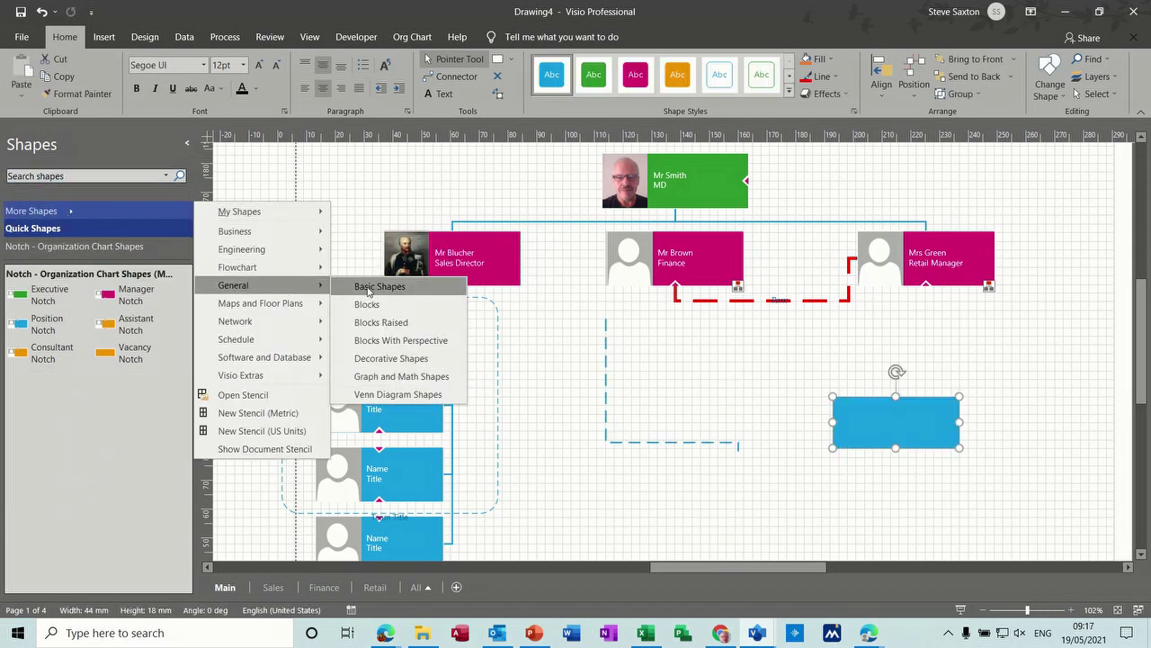
click(367, 288)
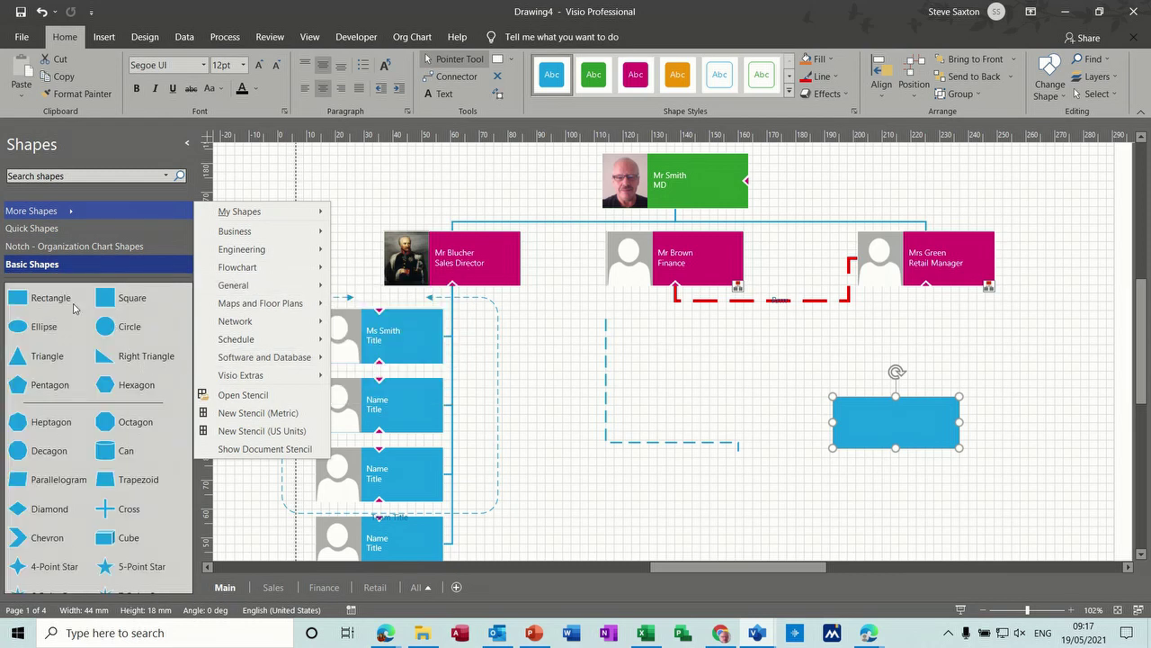
click(24, 297)
drag(24, 297, 714, 384)
Step: Connect the rectangle's top to the Retail Manager box and move it beneath Finance
click(451, 77)
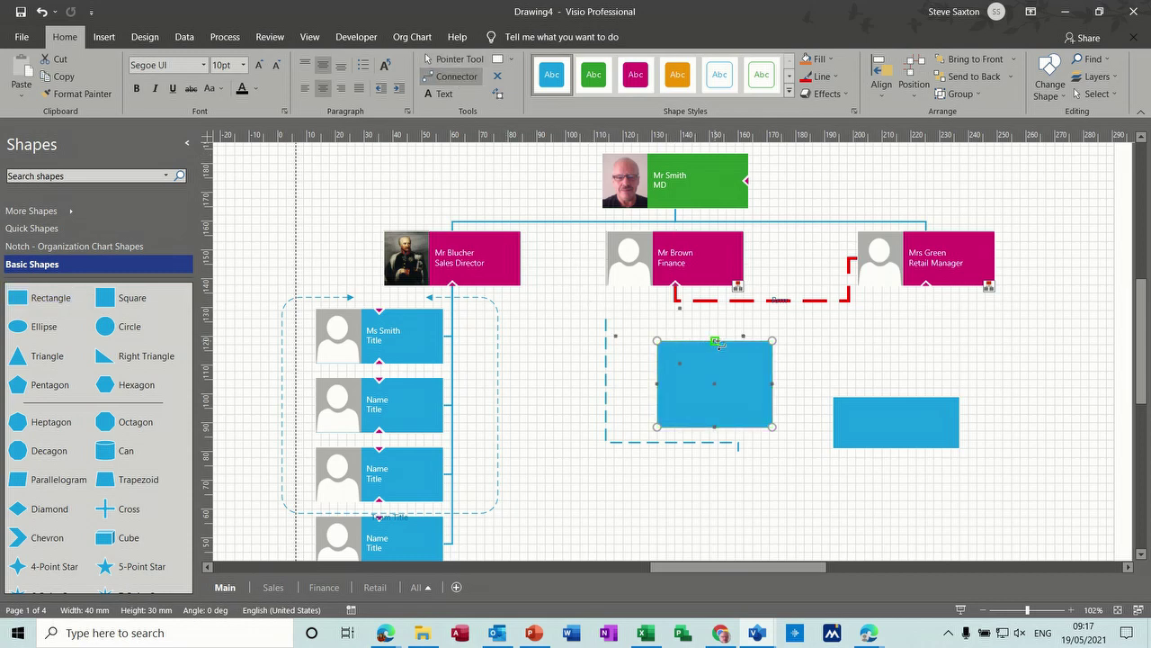
drag(717, 343, 926, 286)
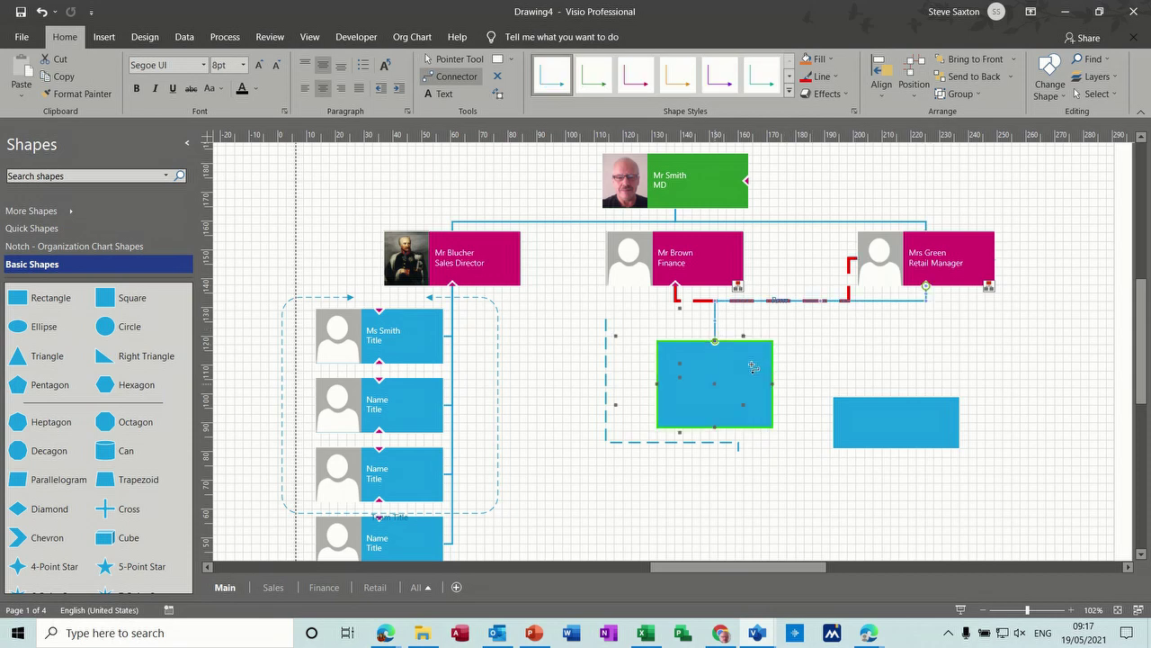
click(456, 60)
click(456, 62)
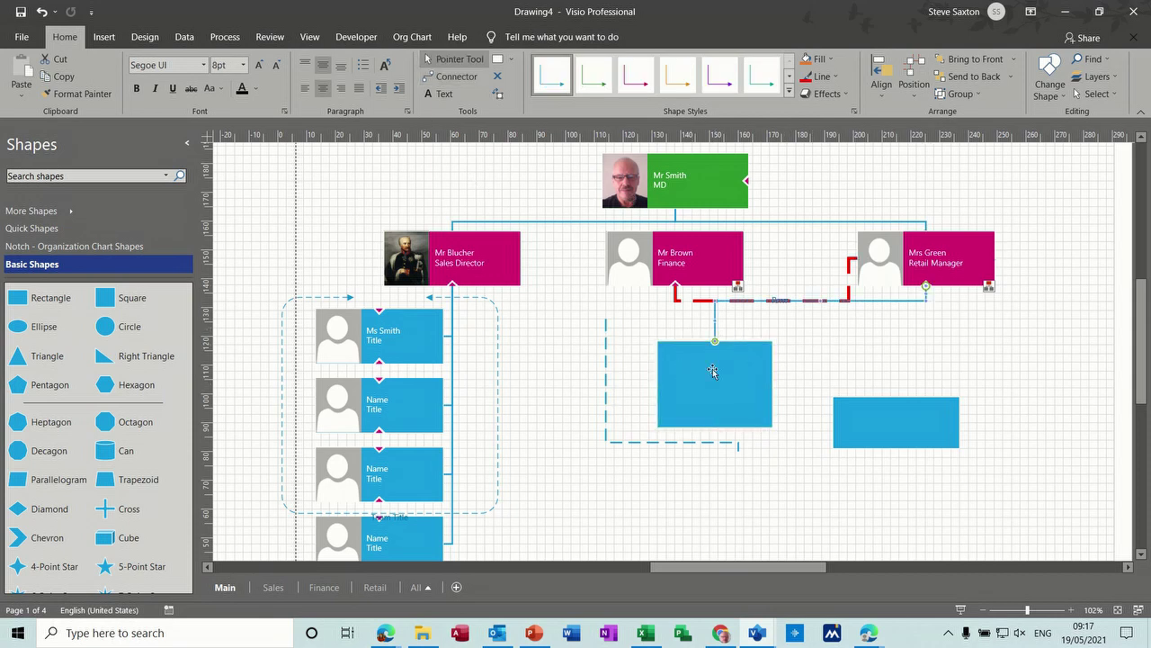
click(605, 374)
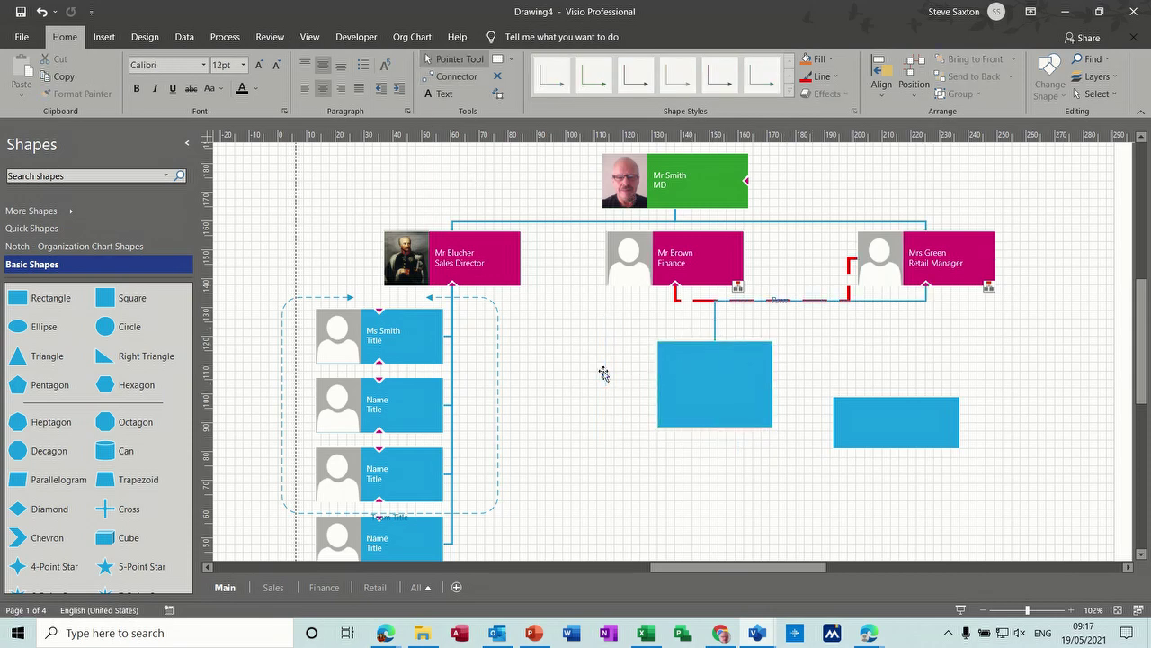
drag(667, 394, 627, 468)
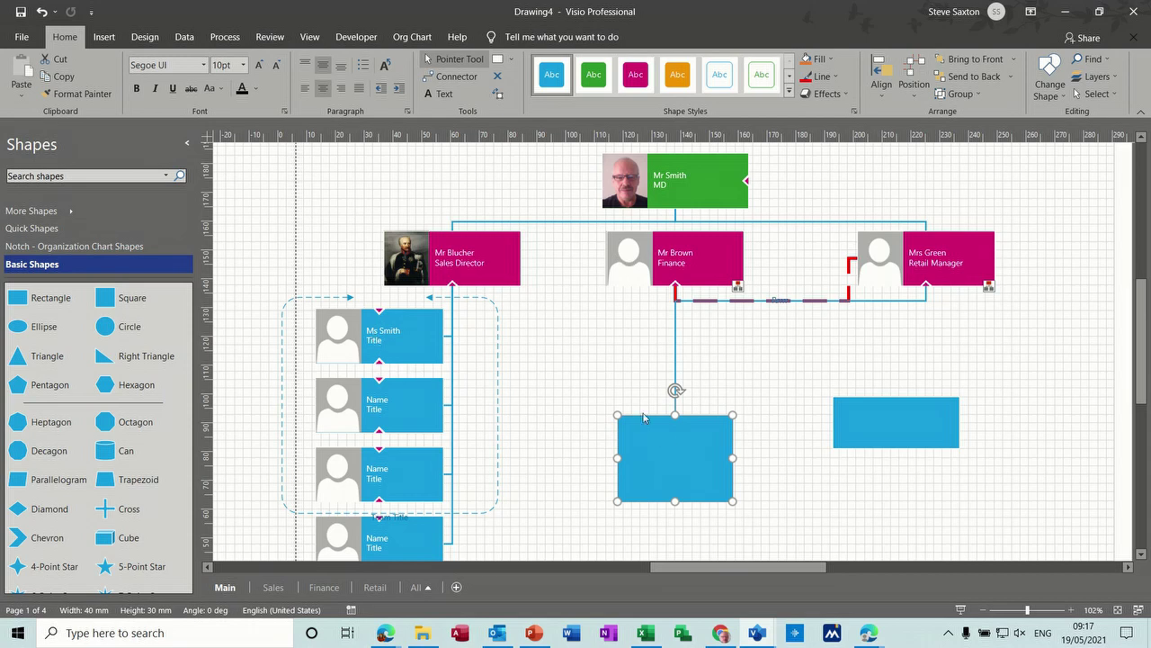
Step: Give the rectangle a white outlined style with a 2¼ pt dashed green outline
drag(676, 462, 608, 352)
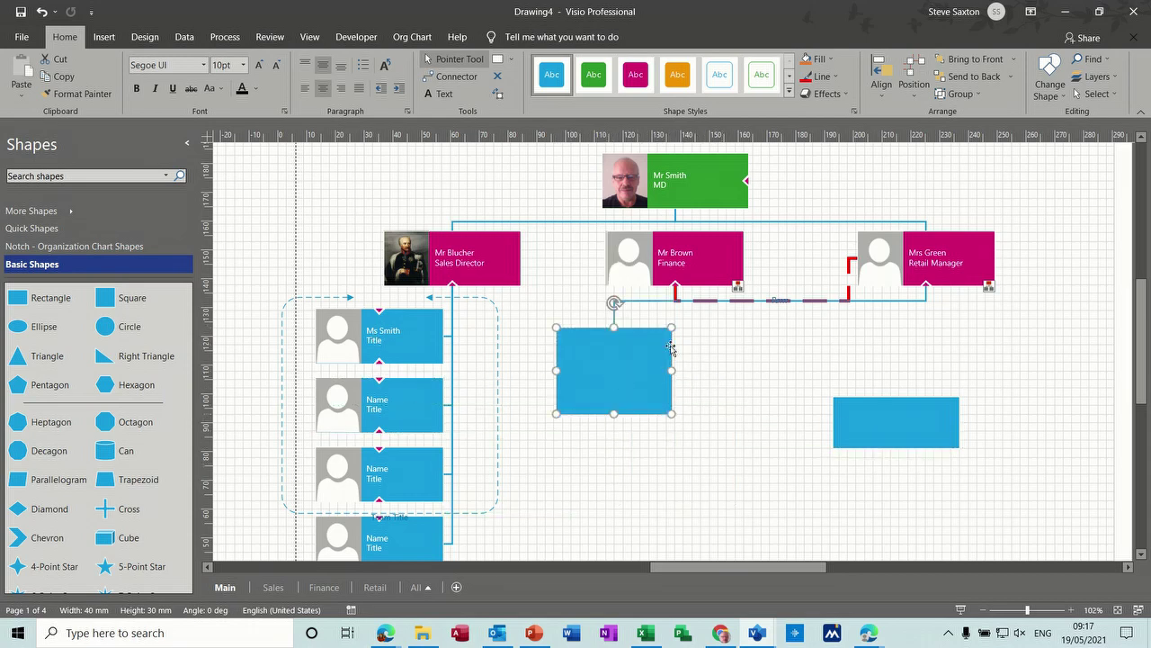
click(762, 75)
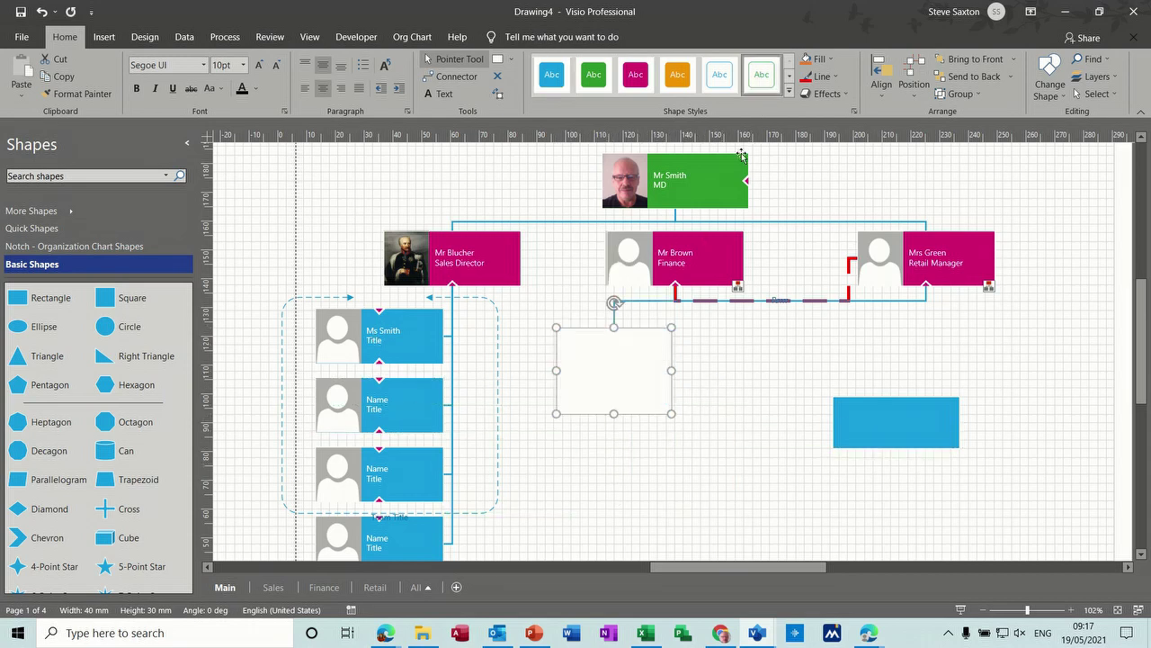
click(826, 77)
mouse_move(877, 290)
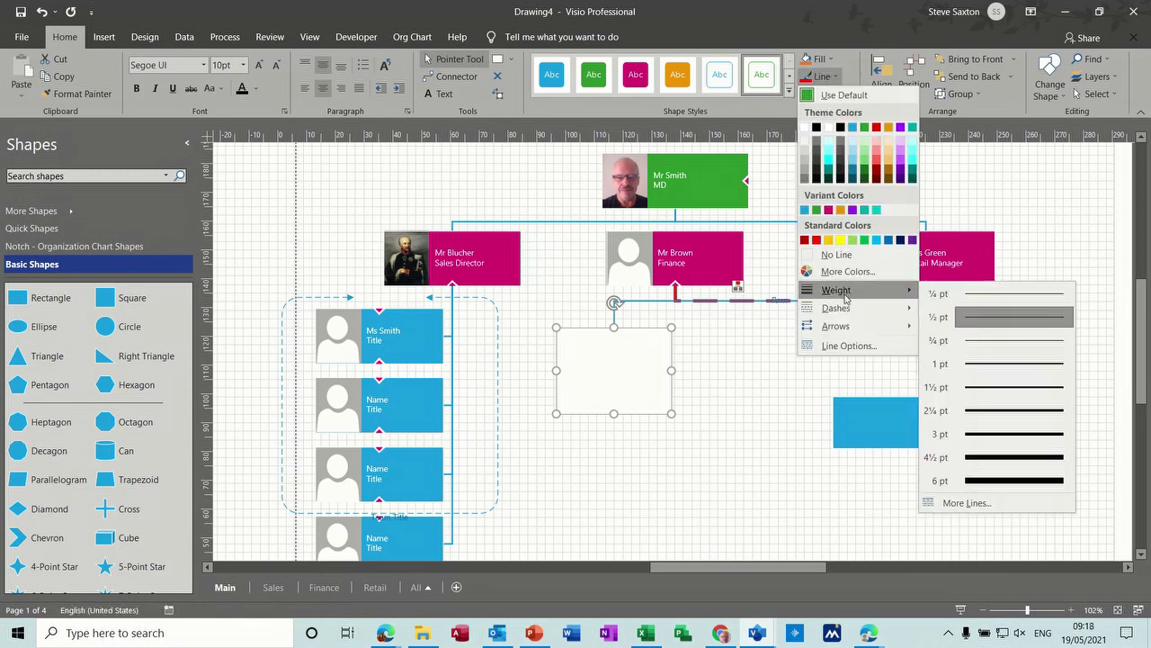
click(965, 410)
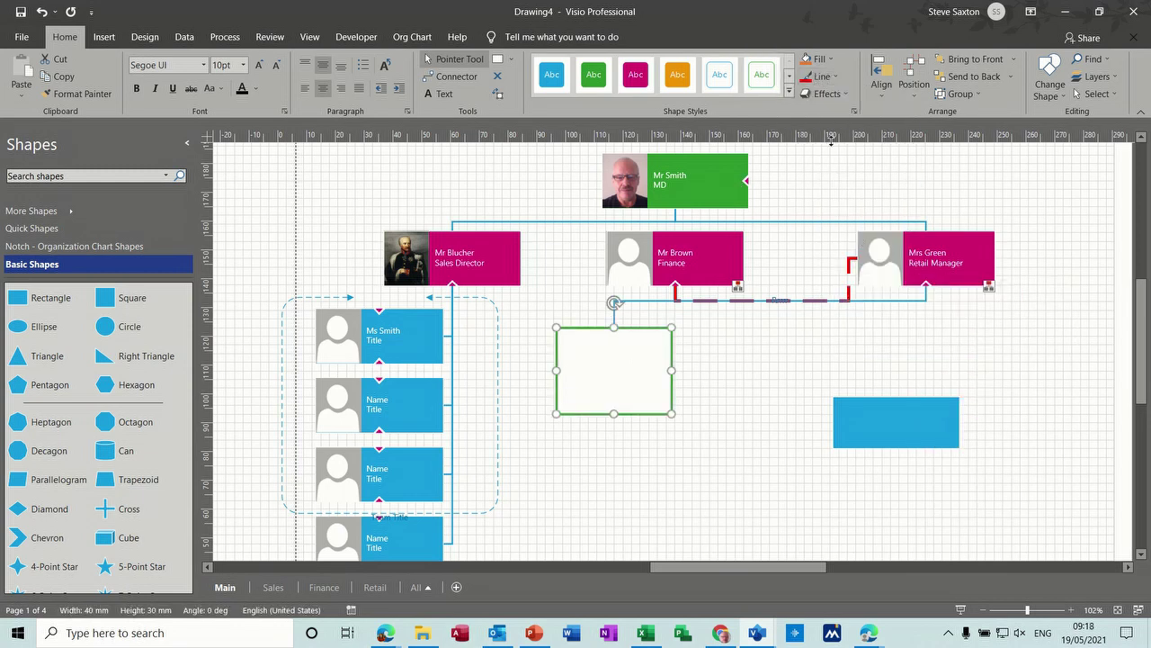
click(824, 76)
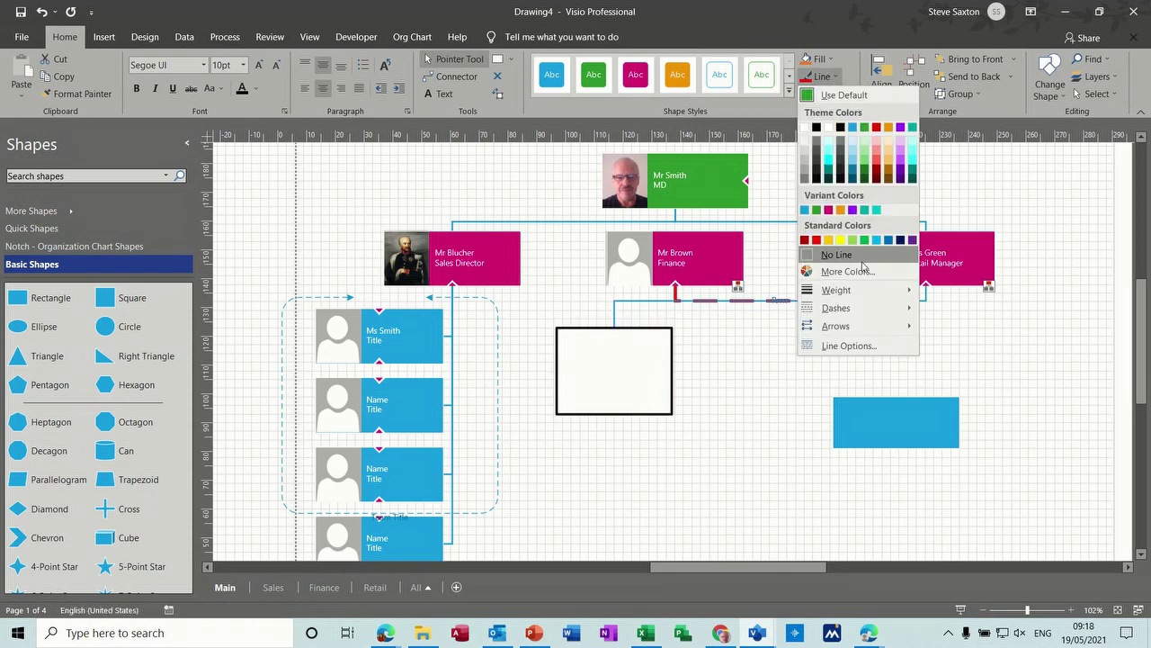
mouse_move(851, 307)
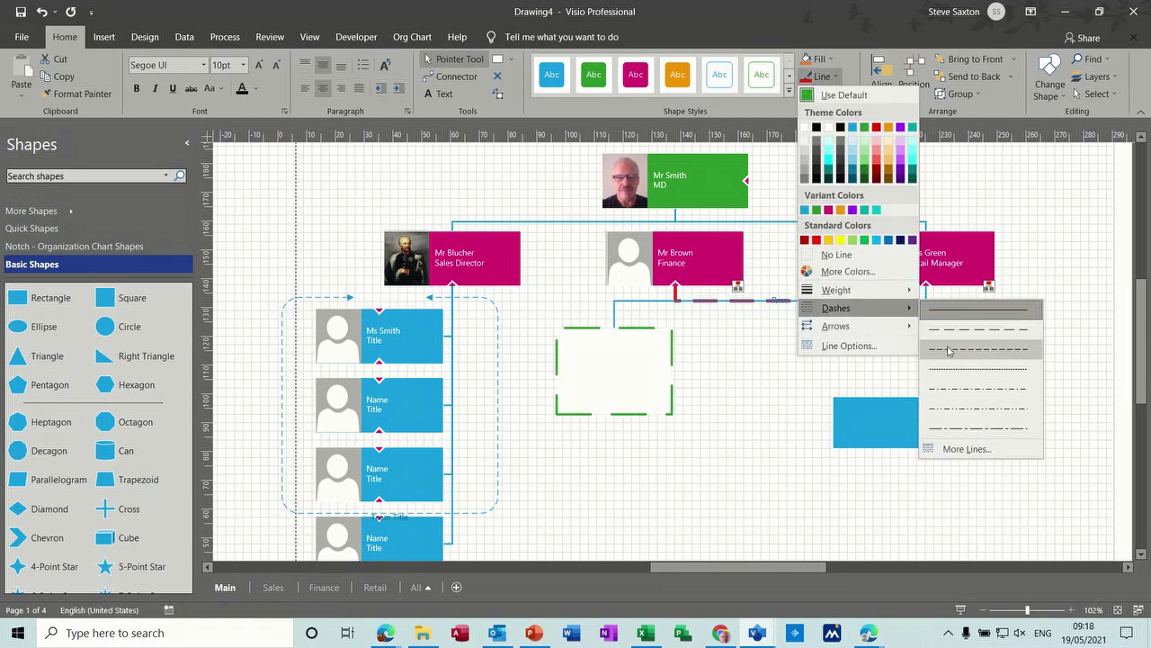
click(981, 350)
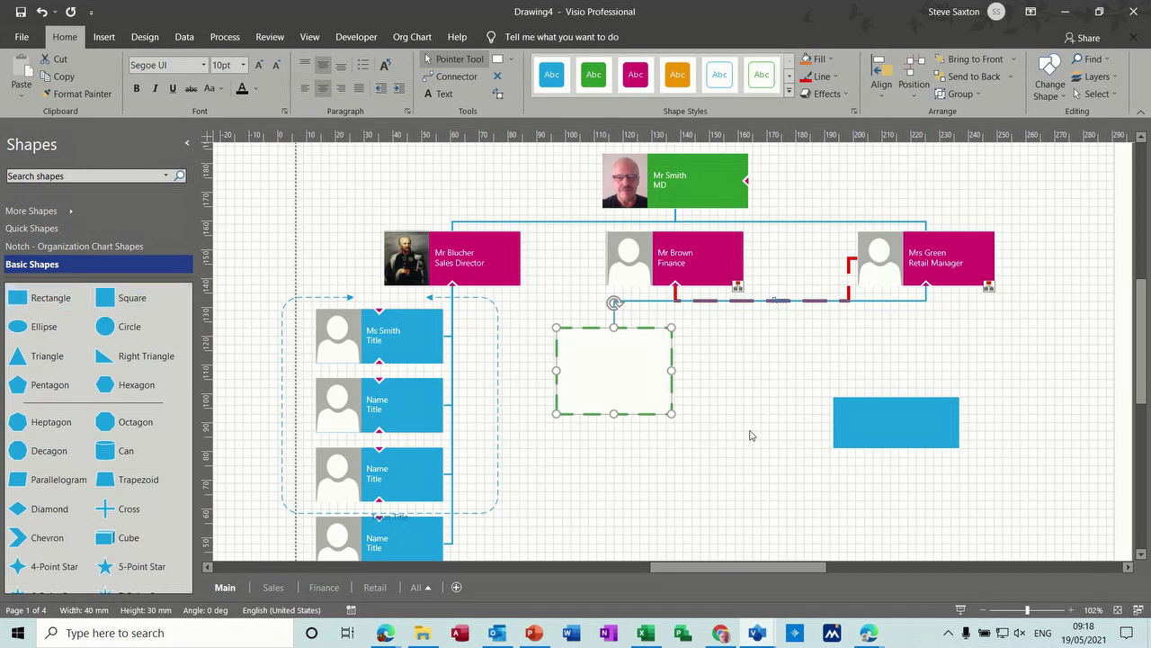
Step: Resize the box to about 60 mm wide, 24 mm high, and label it 'ggvghg'
drag(671, 369, 730, 369)
drag(643, 412, 643, 396)
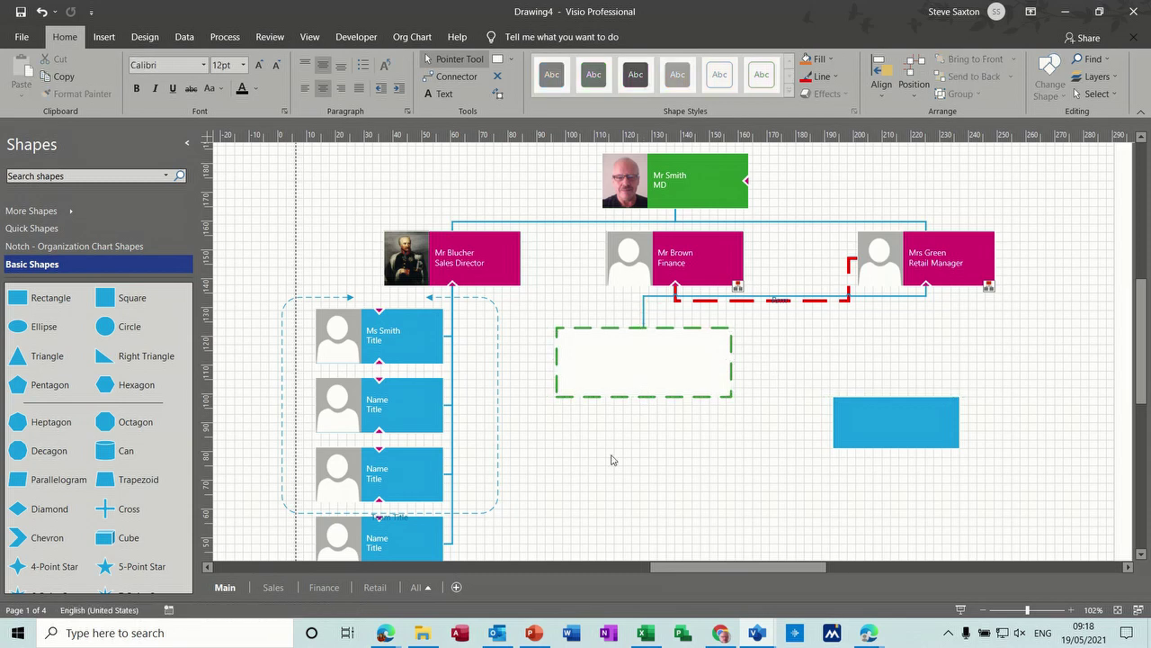
double_click(638, 359)
text(ggvghg)
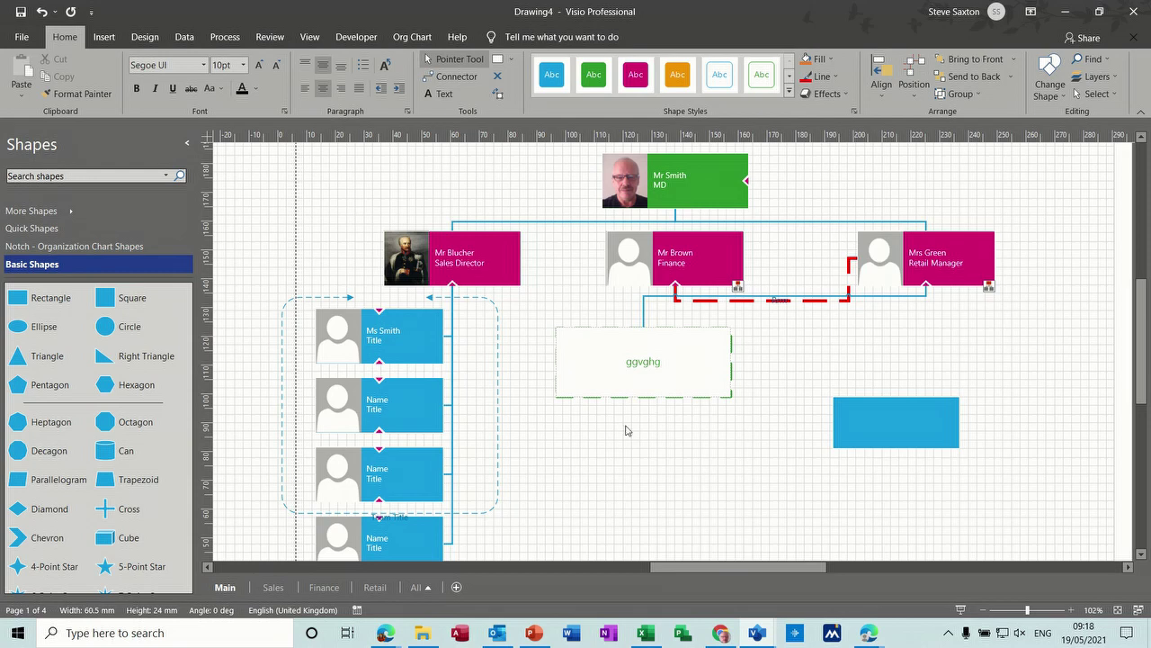
click(670, 425)
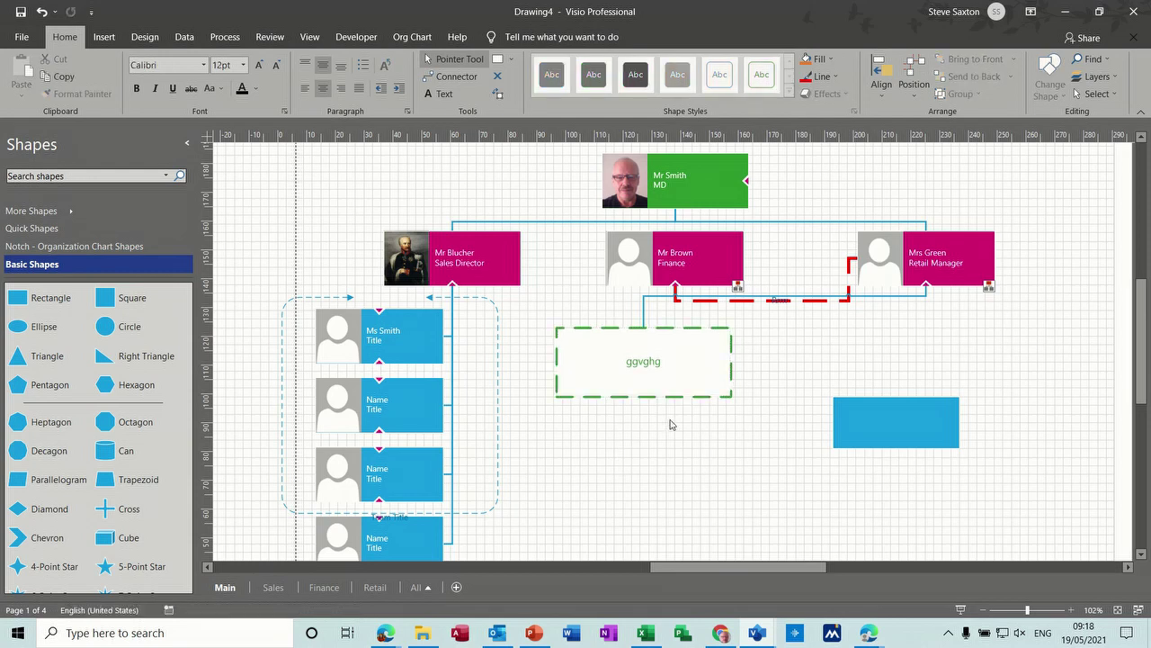